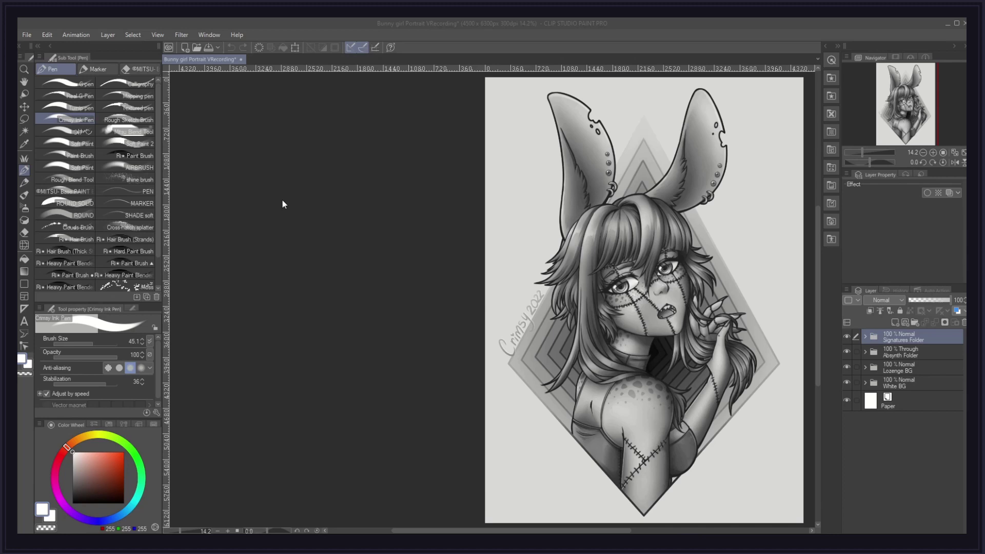
Step: Start adding a Gradient map correction layer from the Layer menu, then cancel it
{"action": "left_click", "coordinate": [114, 36]}
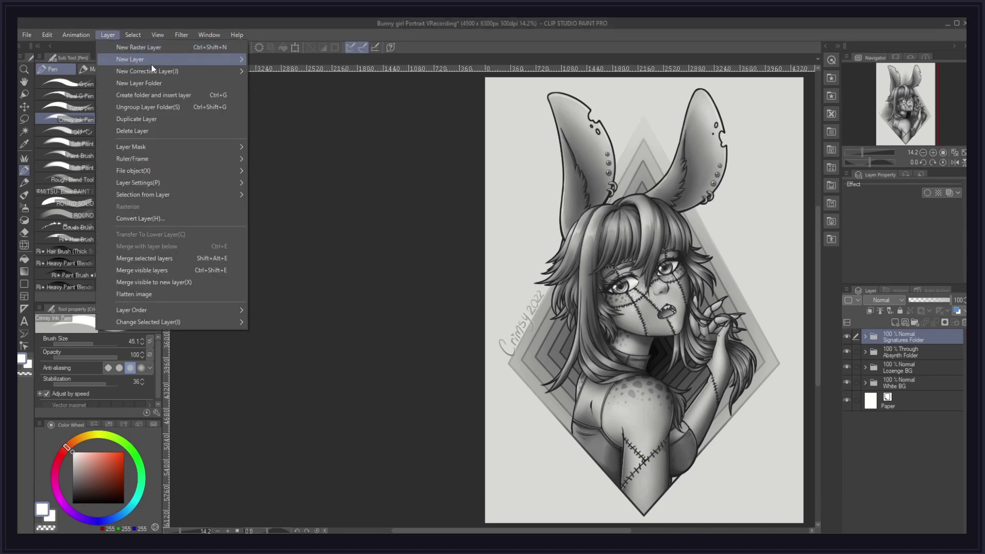
{"action": "mouse_move", "coordinate": [162, 70]}
{"action": "left_click", "coordinate": [285, 169]}
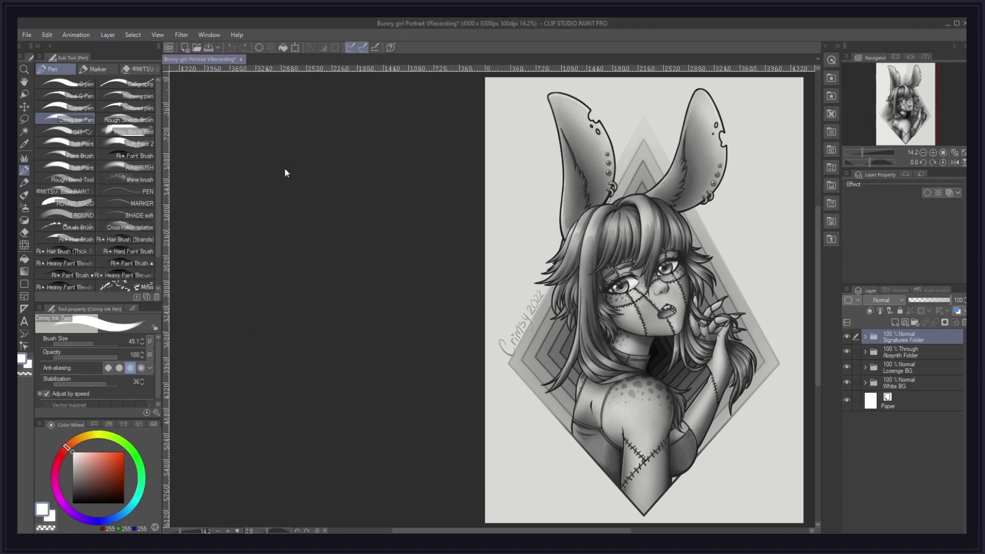
{"action": "left_click", "coordinate": [420, 136]}
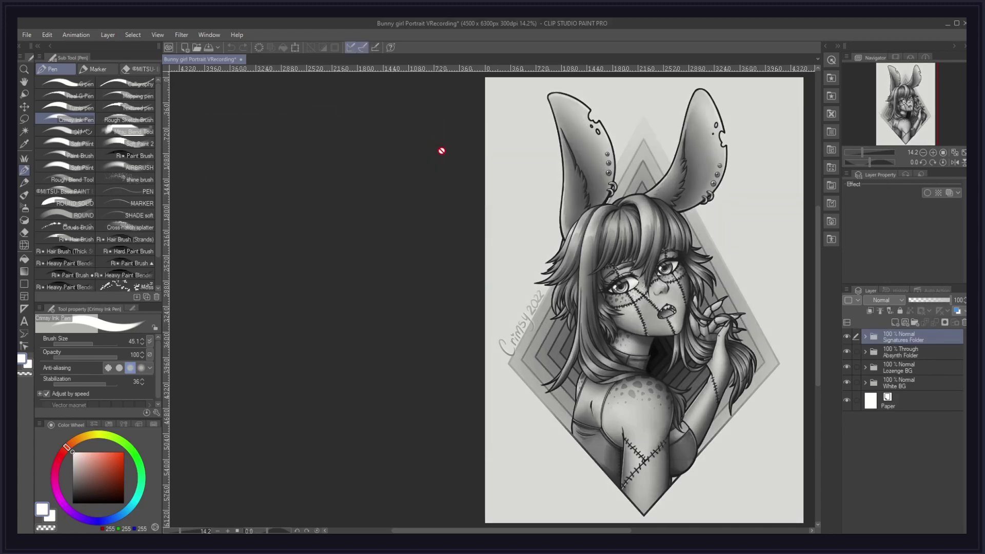
Step: Add a Gradient map correction layer from the Layer panel, accepting the default black-to-white gradient
{"action": "right_click", "coordinate": [897, 341]}
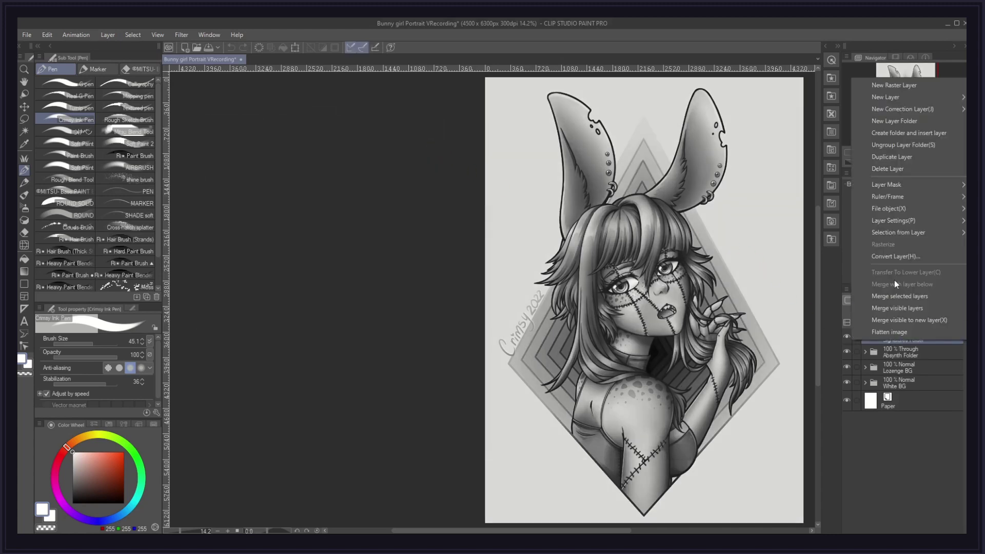
{"action": "mouse_move", "coordinate": [881, 108]}
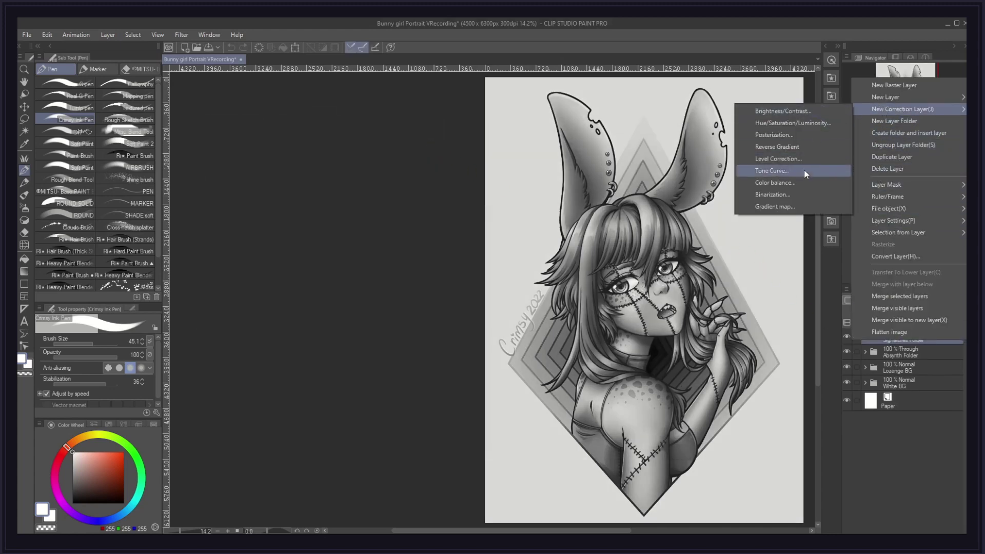
{"action": "left_click", "coordinate": [799, 206]}
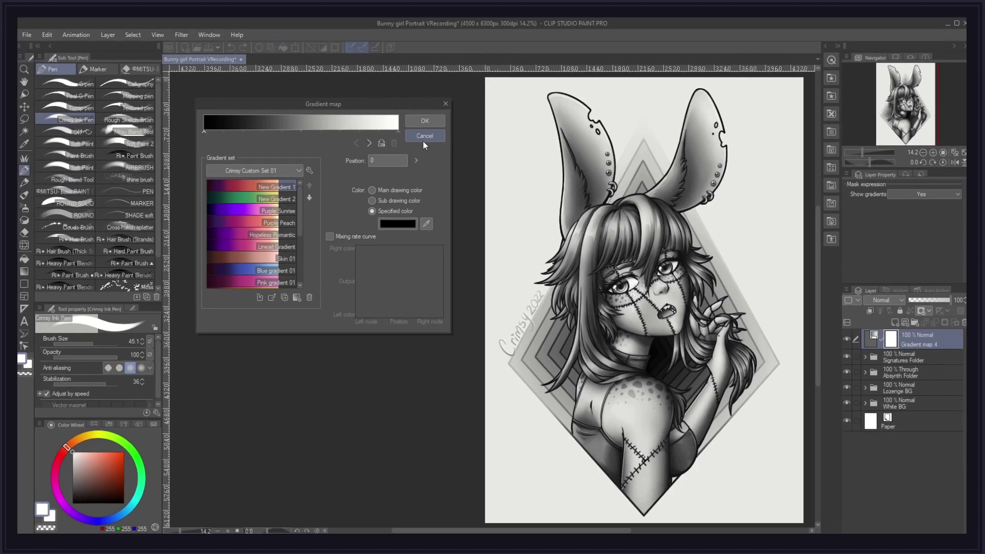
{"action": "left_click", "coordinate": [425, 124]}
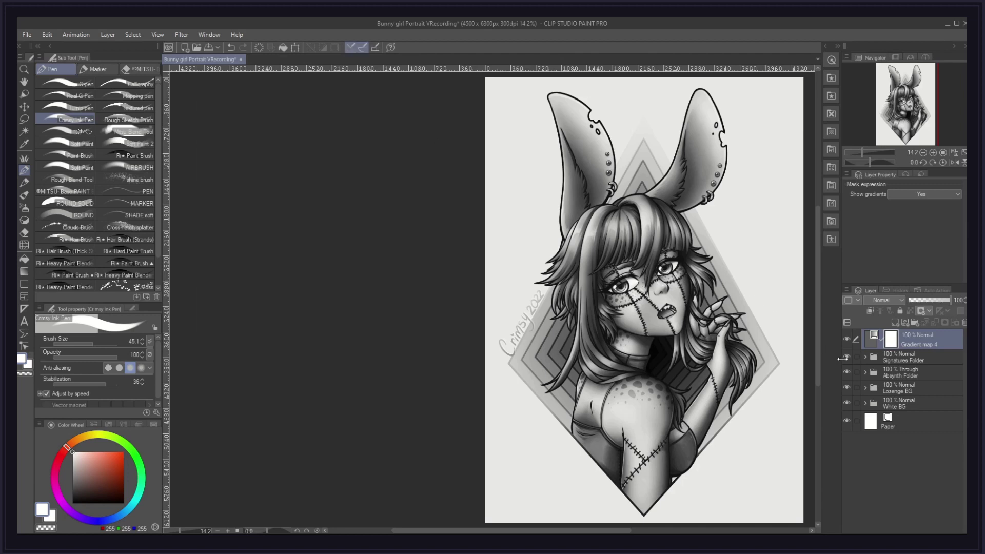
Step: Reopen Gradient map 4's settings, nudge the window slightly, and close them unchanged
{"action": "double_click", "coordinate": [875, 339]}
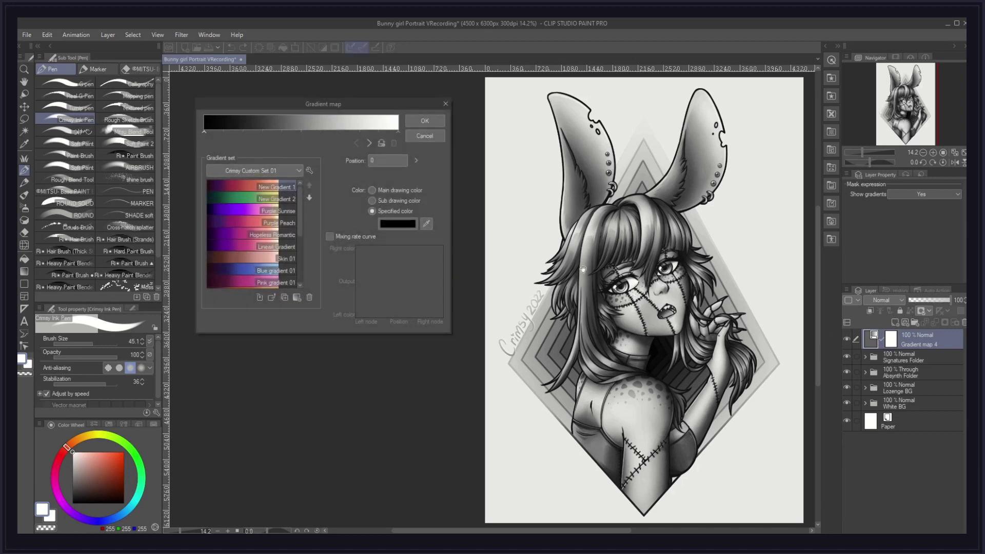
{"action": "left_click_drag", "start_coordinate": [323, 107], "coordinate": [327, 104]}
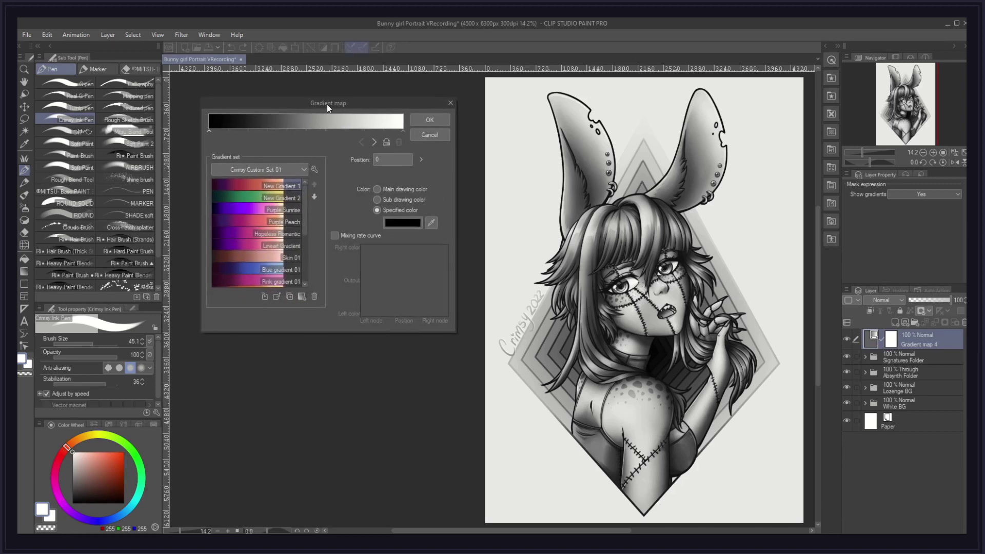
{"action": "left_click", "coordinate": [420, 120]}
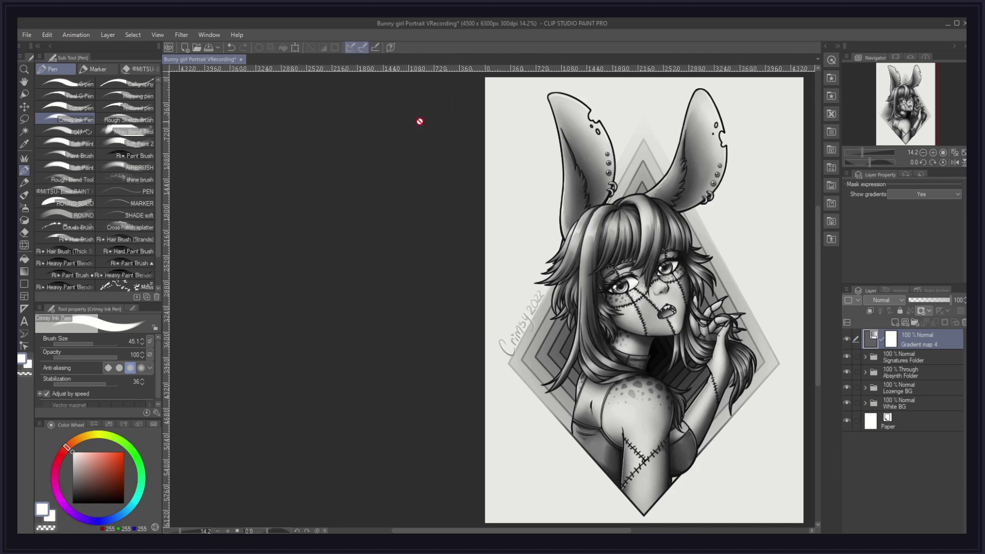
Step: Look through the Edit menu and Gradient map 4's settings without changing anything
{"action": "left_click", "coordinate": [47, 35]}
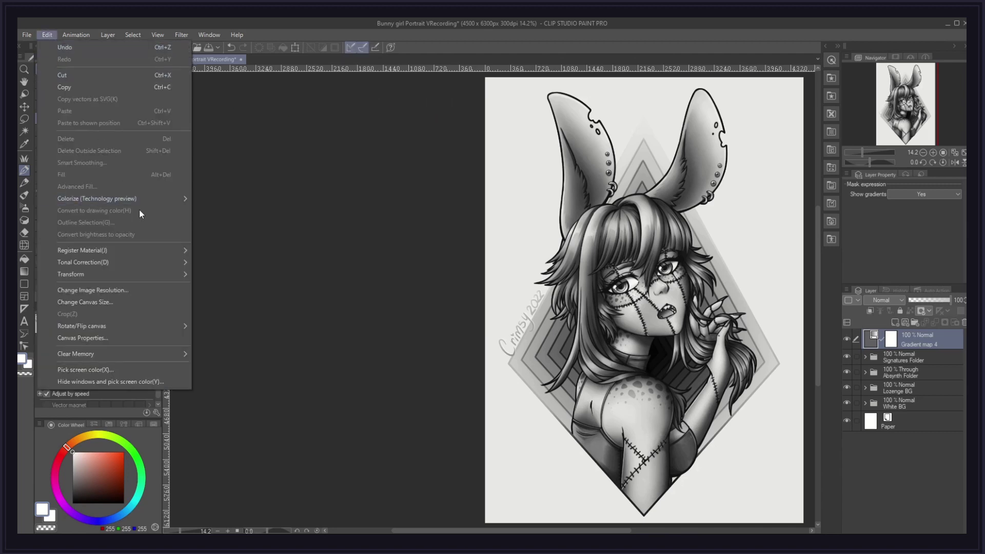
{"action": "mouse_move", "coordinate": [187, 263]}
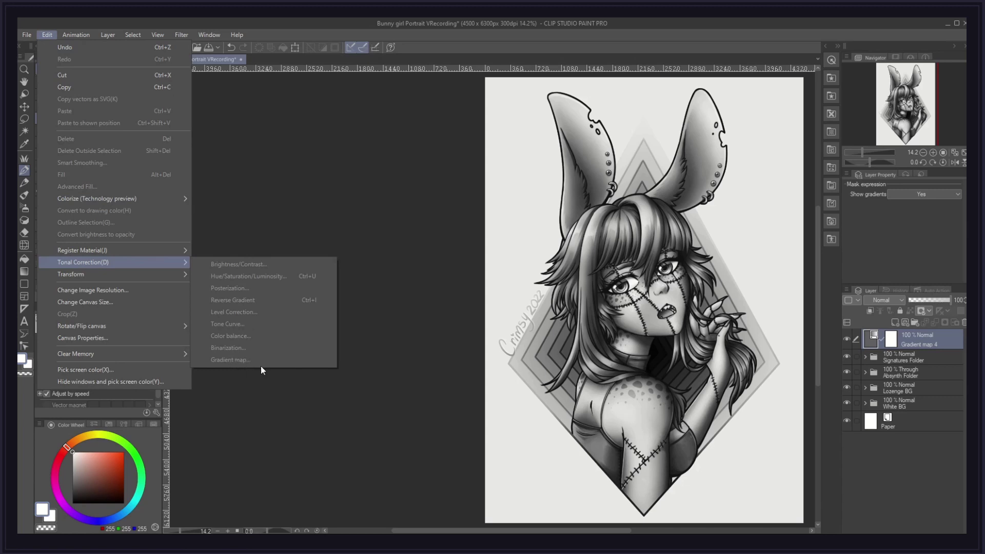
{"action": "left_click", "coordinate": [353, 384]}
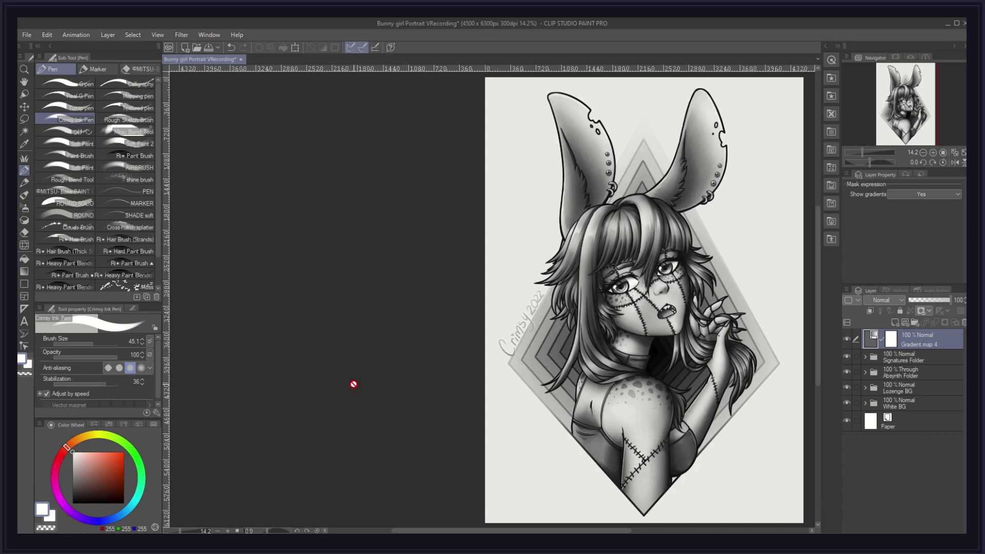
{"action": "double_click", "coordinate": [875, 337]}
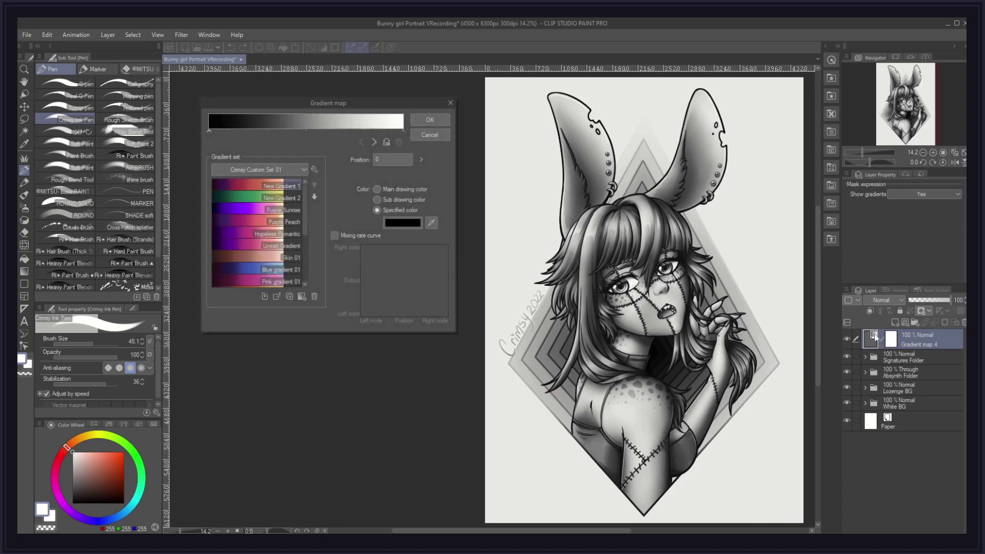
{"action": "left_click", "coordinate": [430, 136]}
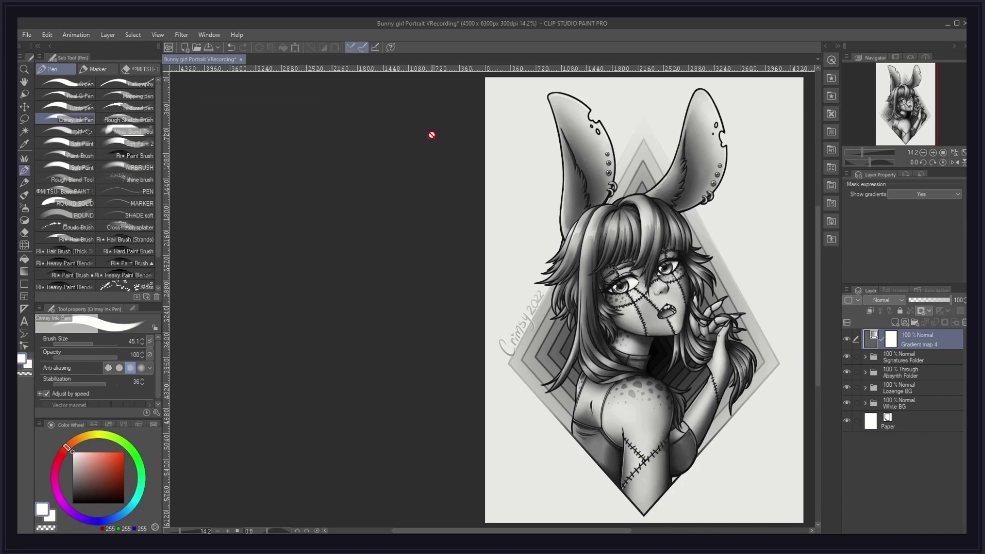
Step: Toggle Gradient map 4's visibility to compare, then reopen its settings
{"action": "left_click", "coordinate": [848, 341]}
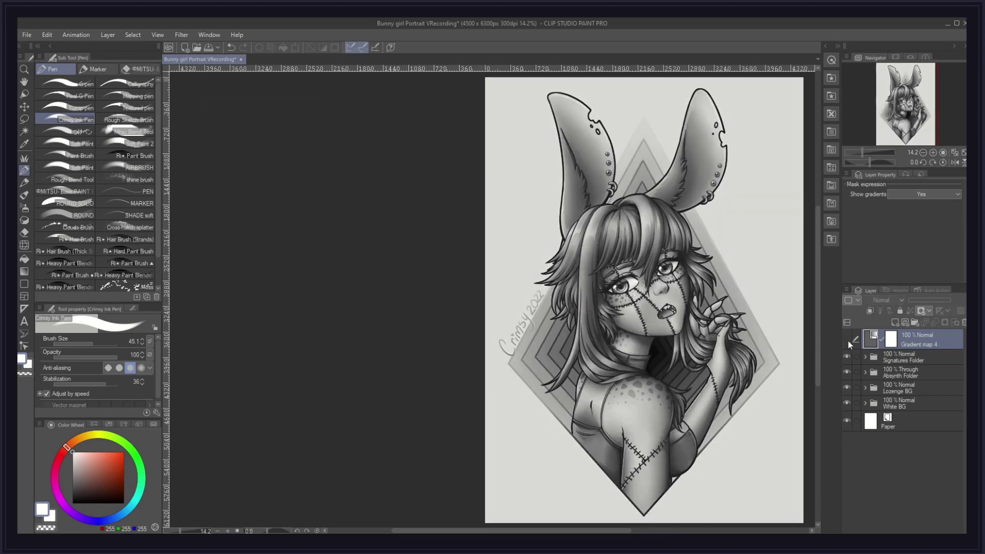
{"action": "left_click", "coordinate": [848, 341]}
{"action": "left_click", "coordinate": [848, 341]}
{"action": "left_click", "coordinate": [847, 340]}
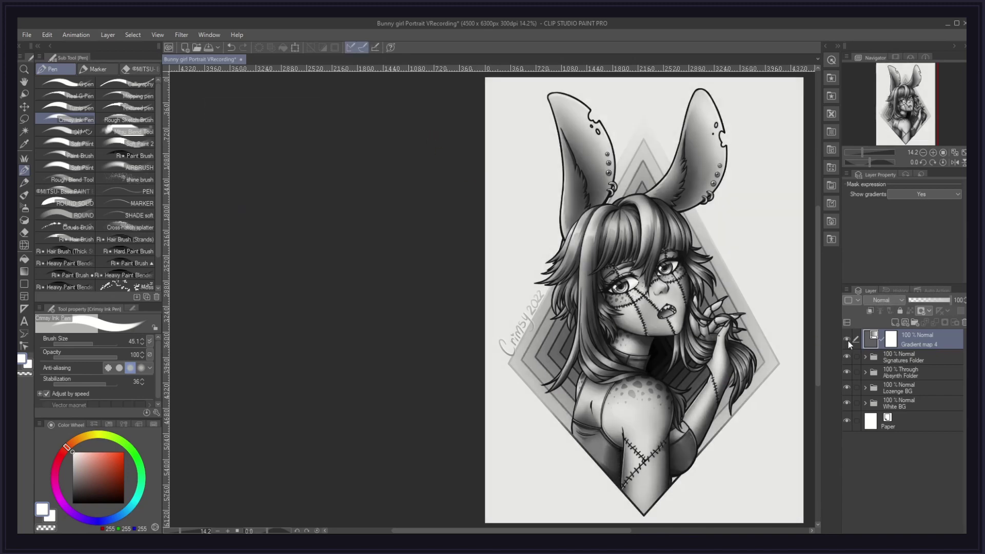
{"action": "double_click", "coordinate": [875, 334]}
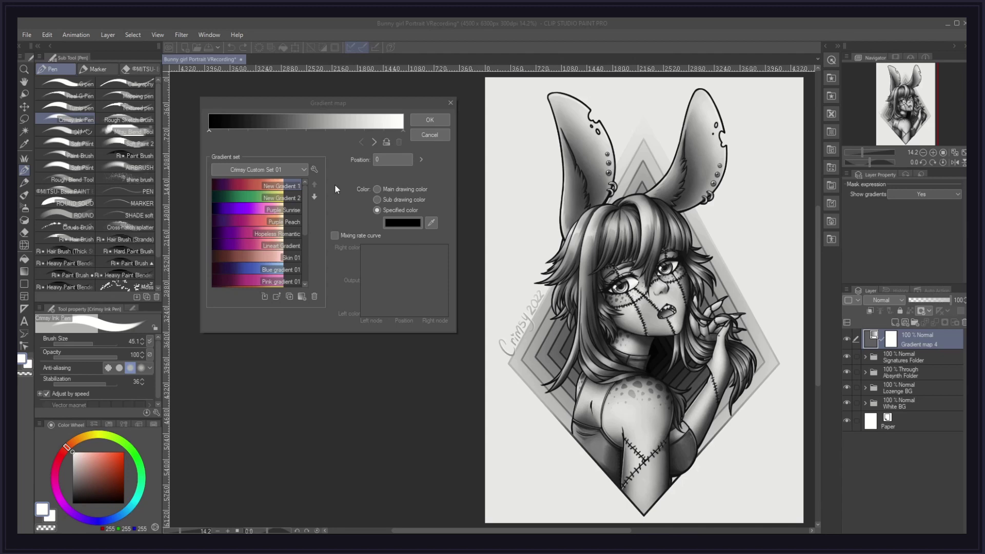
Step: Set the gradient's dark end node to a very dark purple
{"action": "left_click", "coordinate": [209, 132]}
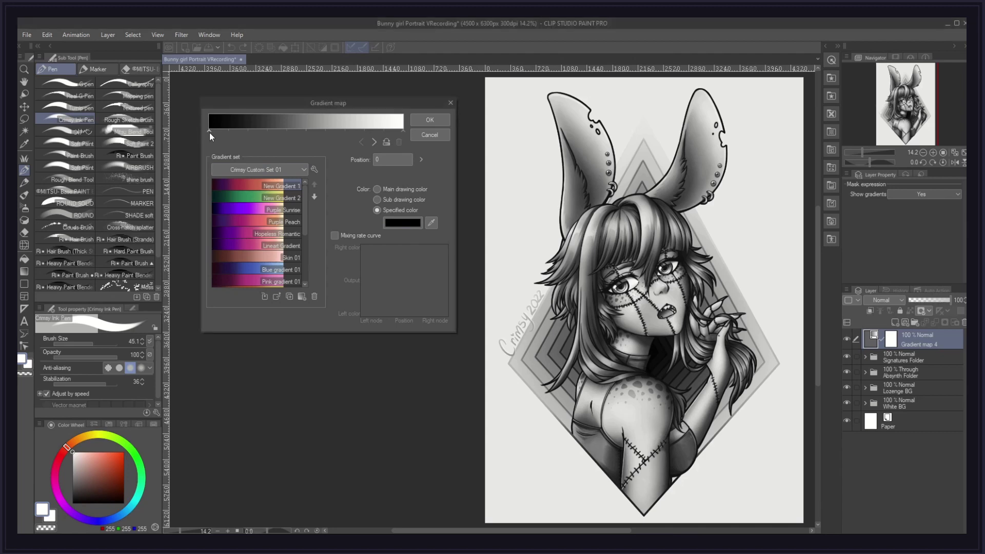
{"action": "left_click", "coordinate": [403, 226]}
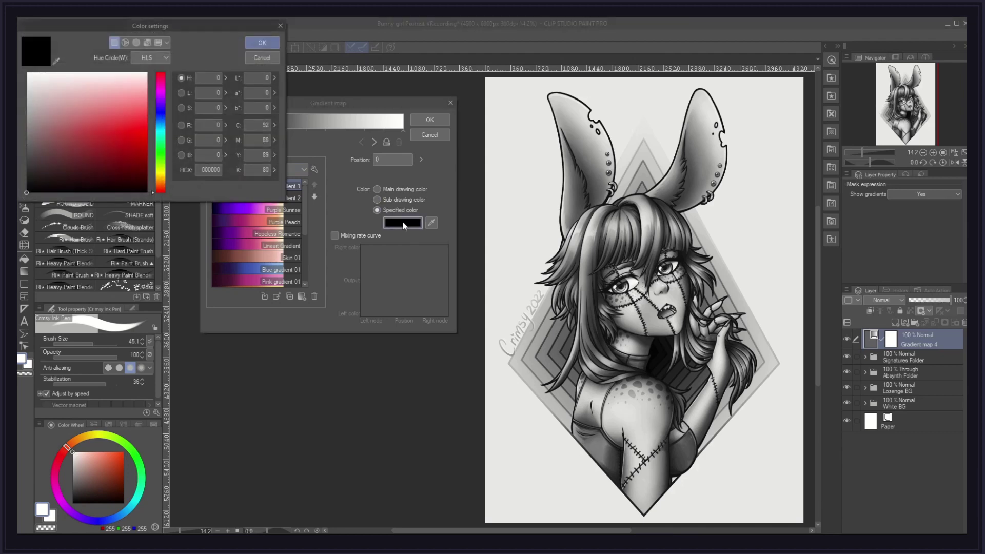
{"action": "left_click", "coordinate": [163, 109]}
{"action": "mouse_move", "coordinate": [114, 140]}
{"action": "left_mouse_down"}
{"action": "mouse_move", "coordinate": [123, 129]}
{"action": "mouse_move", "coordinate": [122, 176]}
{"action": "left_mouse_up"}
{"action": "left_click", "coordinate": [256, 41]}
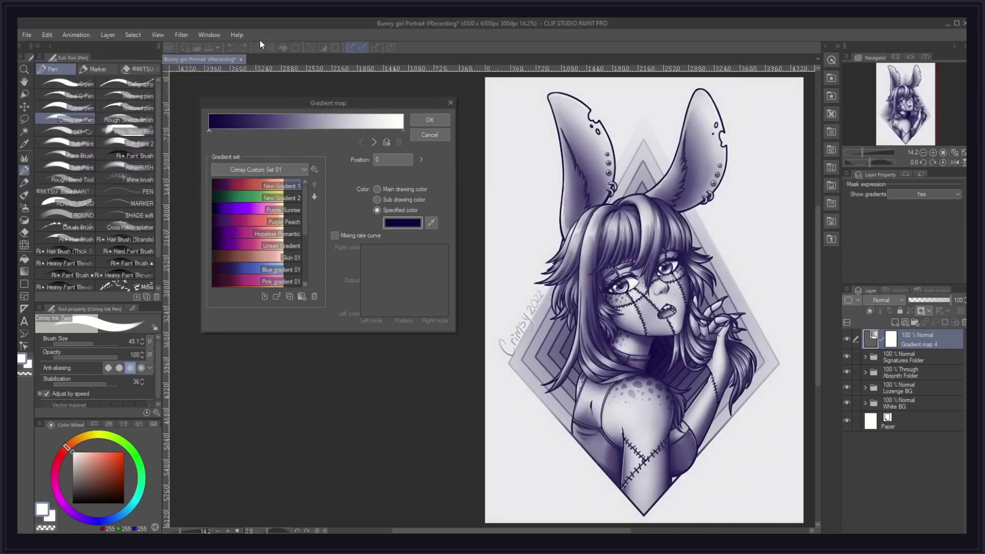
Step: Set the gradient's light end node to a light pink
{"action": "left_click", "coordinate": [404, 132]}
{"action": "left_click", "coordinate": [401, 225]}
{"action": "left_click", "coordinate": [147, 99]}
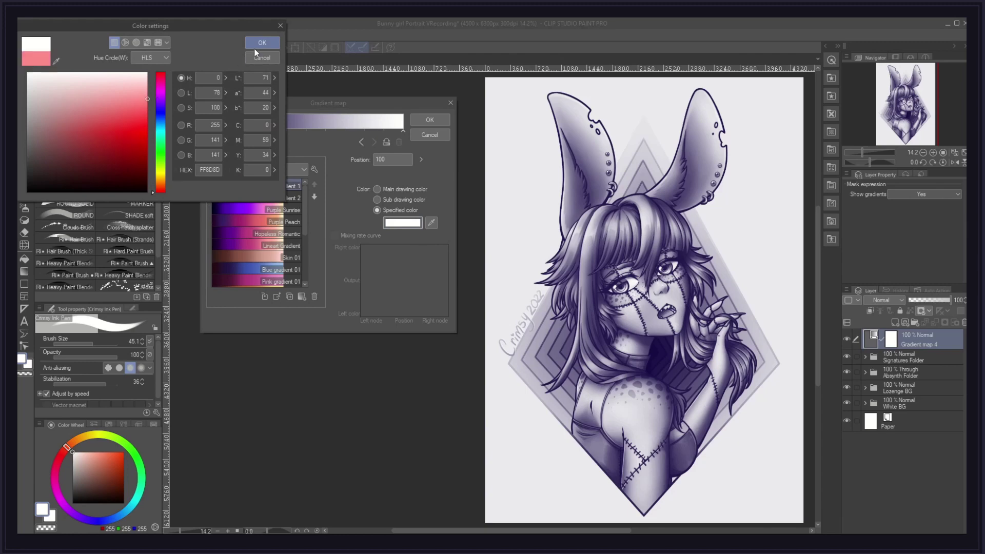
{"action": "left_click", "coordinate": [258, 45]}
{"action": "left_click", "coordinate": [400, 223]}
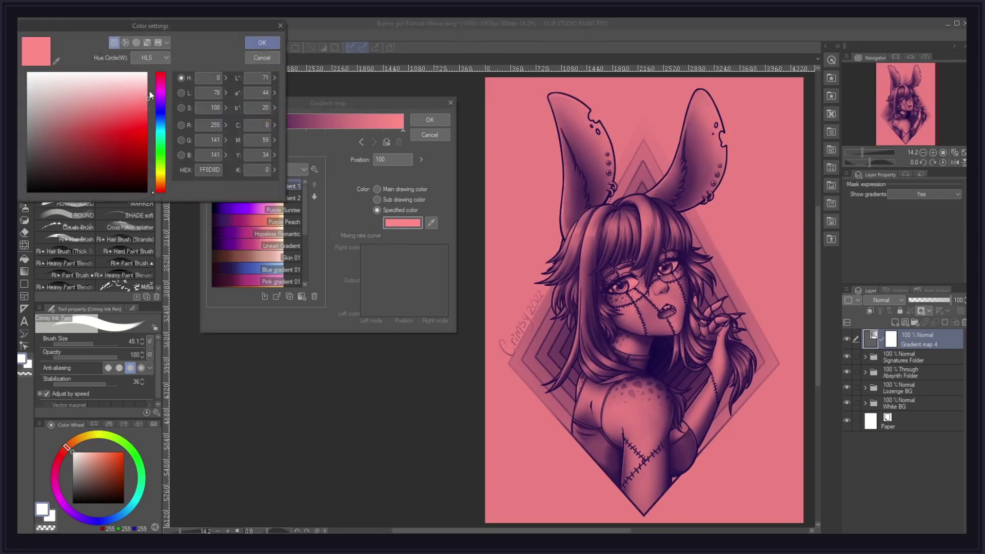
{"action": "left_click_drag", "start_coordinate": [151, 95], "coordinate": [150, 83]}
{"action": "left_click", "coordinate": [261, 42]}
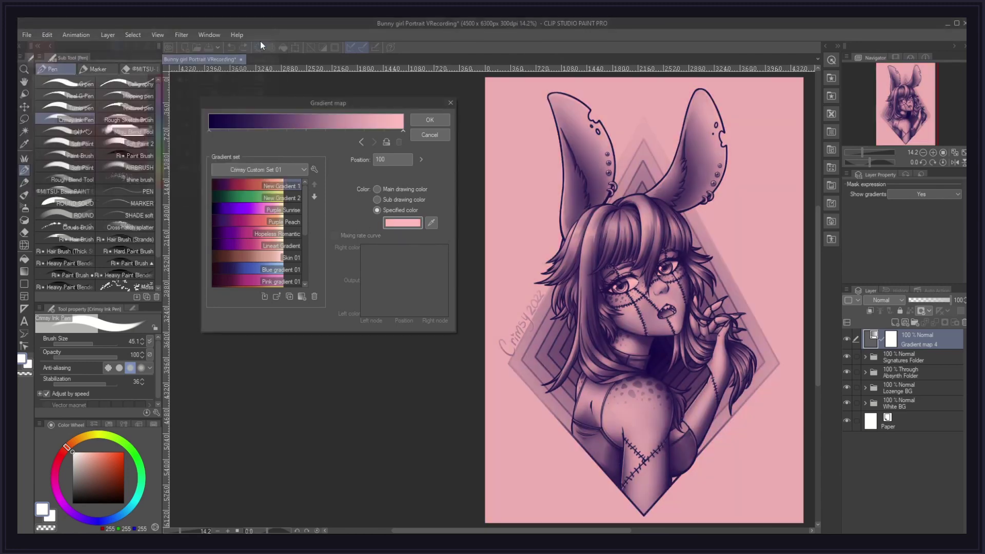
Step: Add a violet middle node with lightness 50, sliding it slightly toward the dark end
{"action": "left_click", "coordinate": [308, 131]}
{"action": "left_click", "coordinate": [401, 224]}
{"action": "left_click", "coordinate": [161, 102]}
{"action": "left_click", "coordinate": [209, 93]}
{"action": "type", "text": "50"}
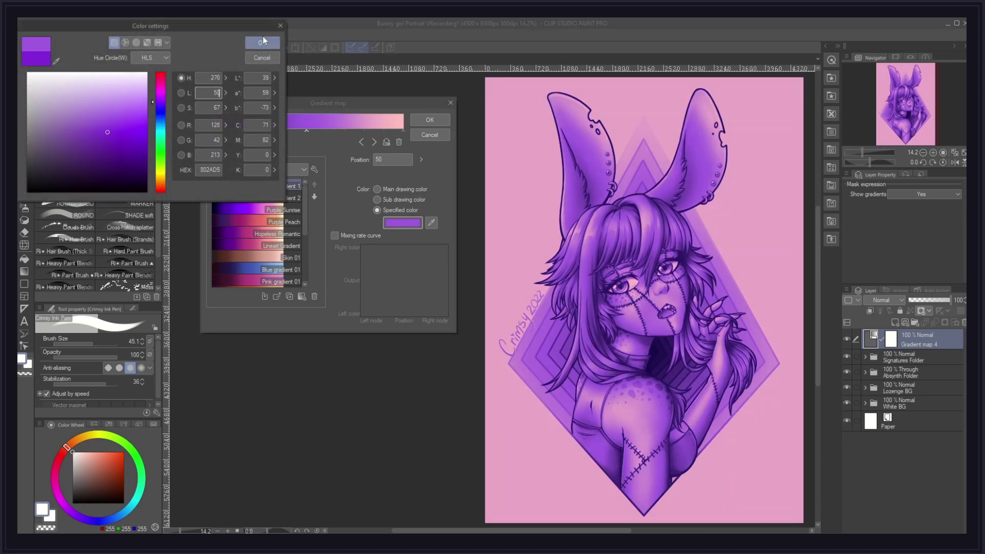
{"action": "left_click", "coordinate": [262, 42]}
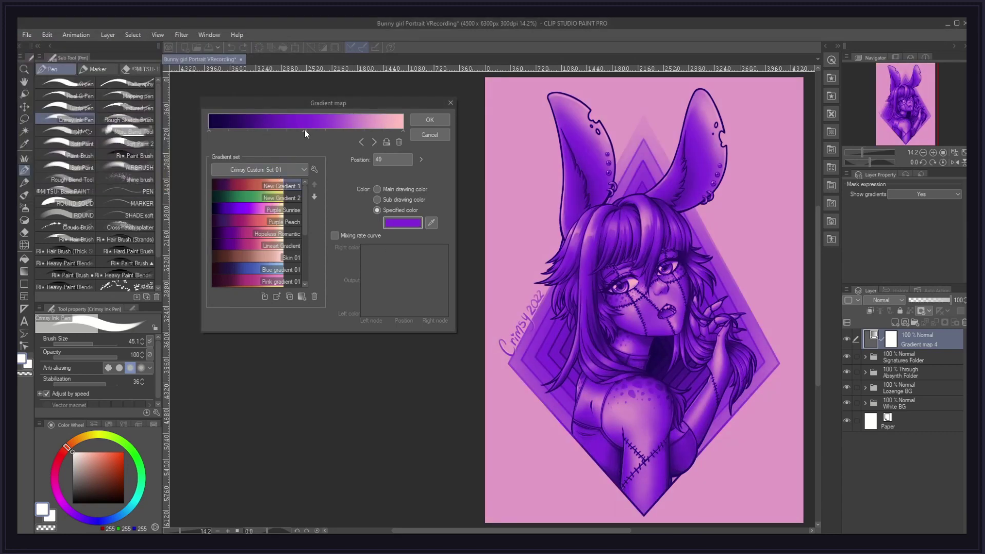
{"action": "left_click_drag", "start_coordinate": [298, 131], "coordinate": [289, 132]}
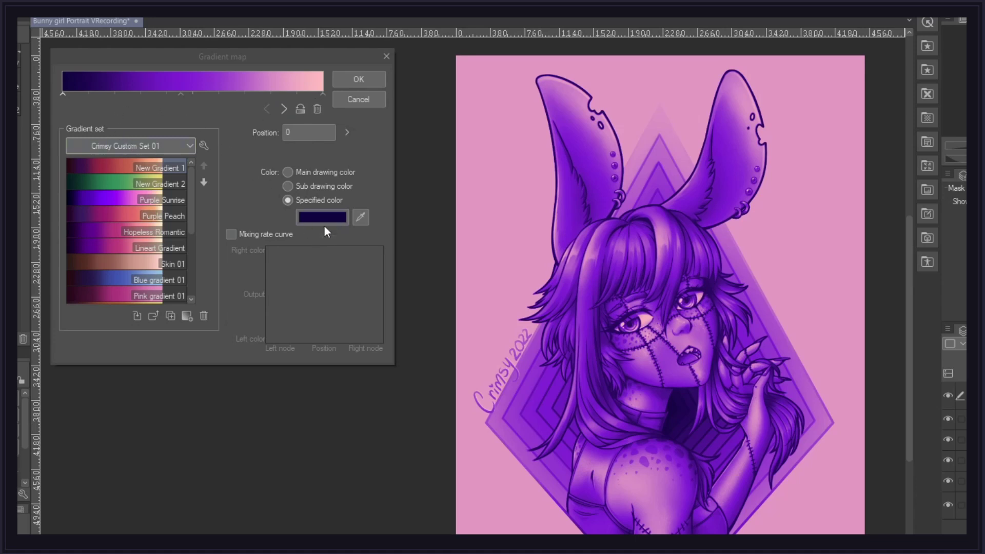
Step: Add a purple stop near 82, remove stops at 78 and 30, and reverse the gradient twice
{"action": "left_click_drag", "start_coordinate": [177, 95], "coordinate": [265, 94]}
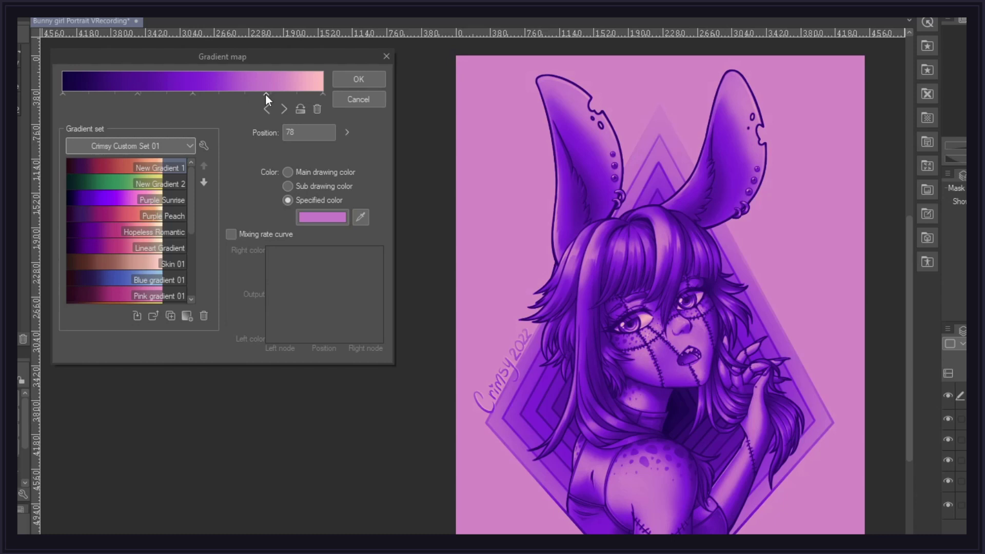
{"action": "left_click", "coordinate": [318, 109]}
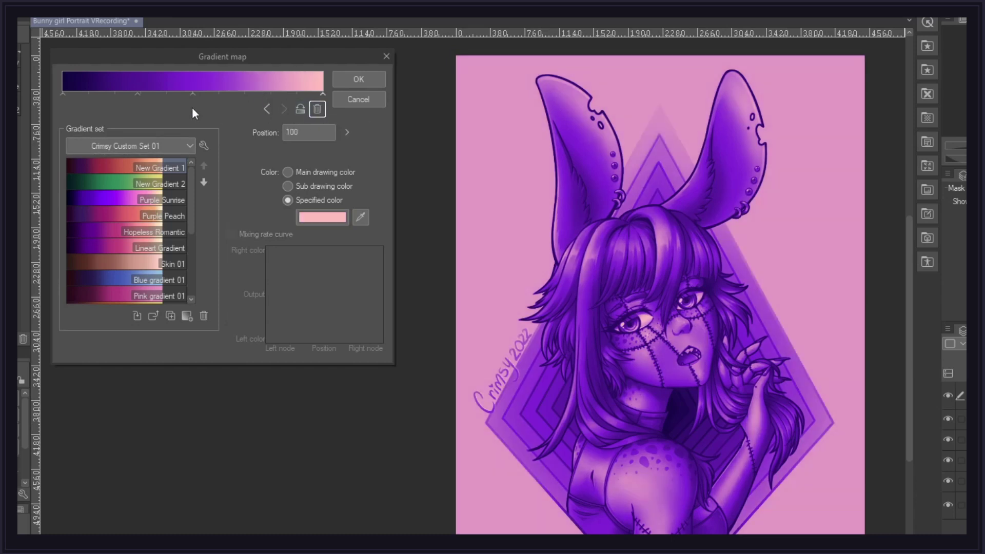
{"action": "left_click_drag", "start_coordinate": [137, 94], "coordinate": [130, 114]}
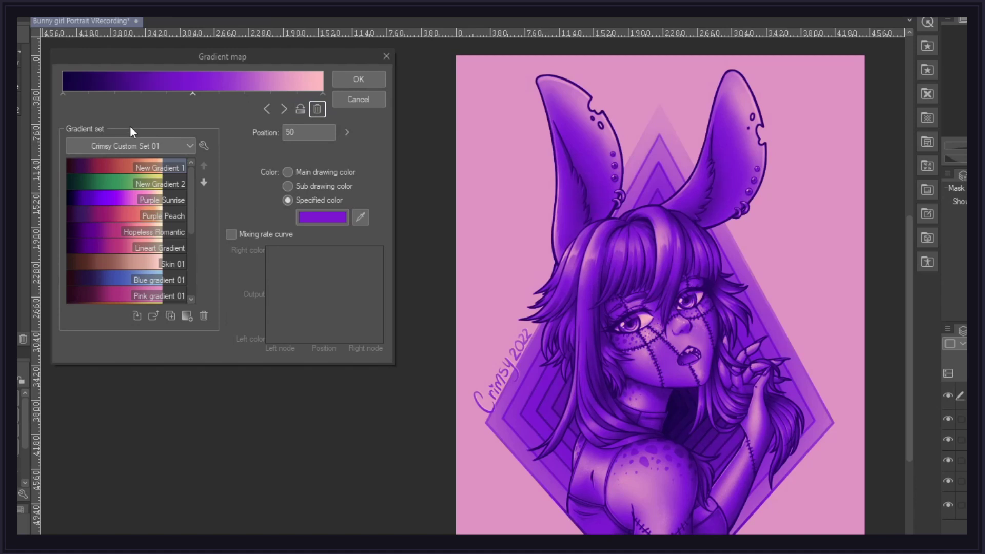
{"action": "left_click", "coordinate": [298, 110]}
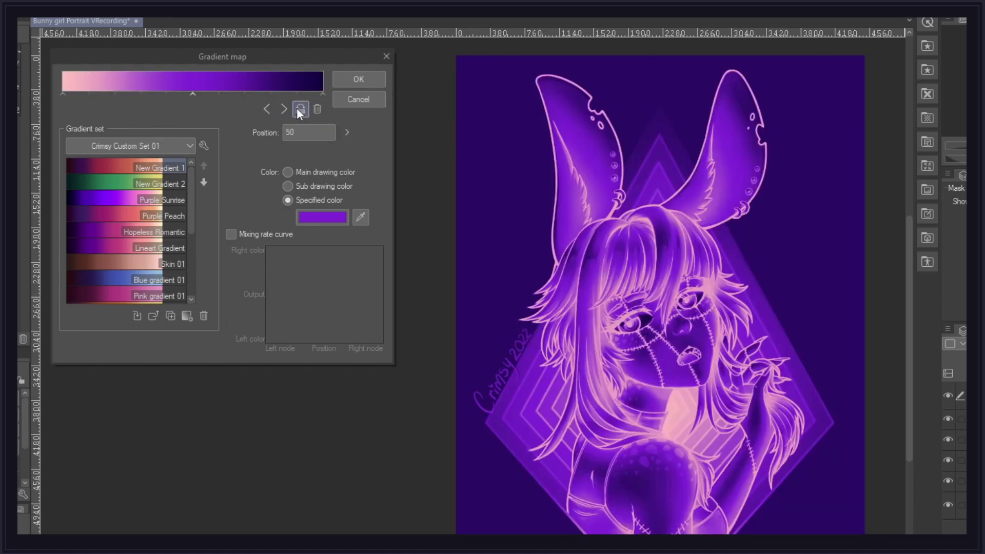
{"action": "left_click", "coordinate": [300, 110]}
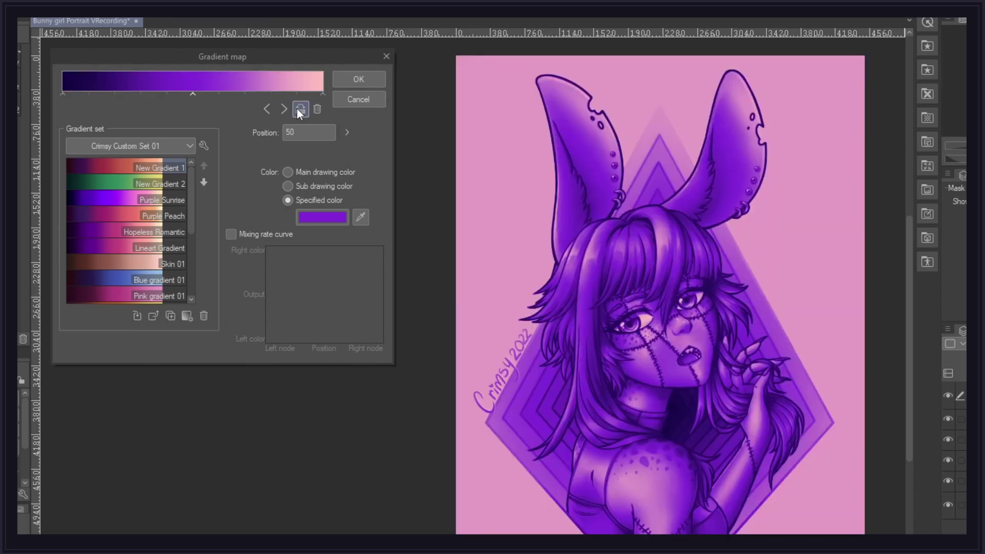
Step: Add nine new colour stops spread along the gradient bar, ending with a pink near the light end
{"action": "left_click", "coordinate": [85, 96]}
{"action": "left_click", "coordinate": [105, 96]}
{"action": "left_click", "coordinate": [121, 95]}
{"action": "left_click", "coordinate": [142, 95]}
{"action": "left_click", "coordinate": [158, 96]}
{"action": "left_click", "coordinate": [171, 96]}
{"action": "left_click", "coordinate": [219, 95]}
{"action": "left_click", "coordinate": [238, 96]}
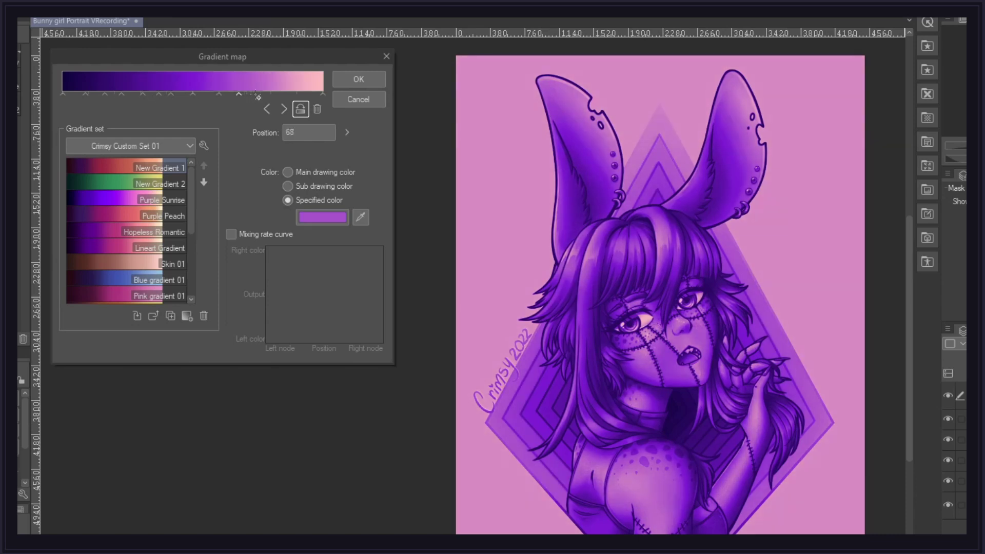
{"action": "left_click", "coordinate": [285, 95]}
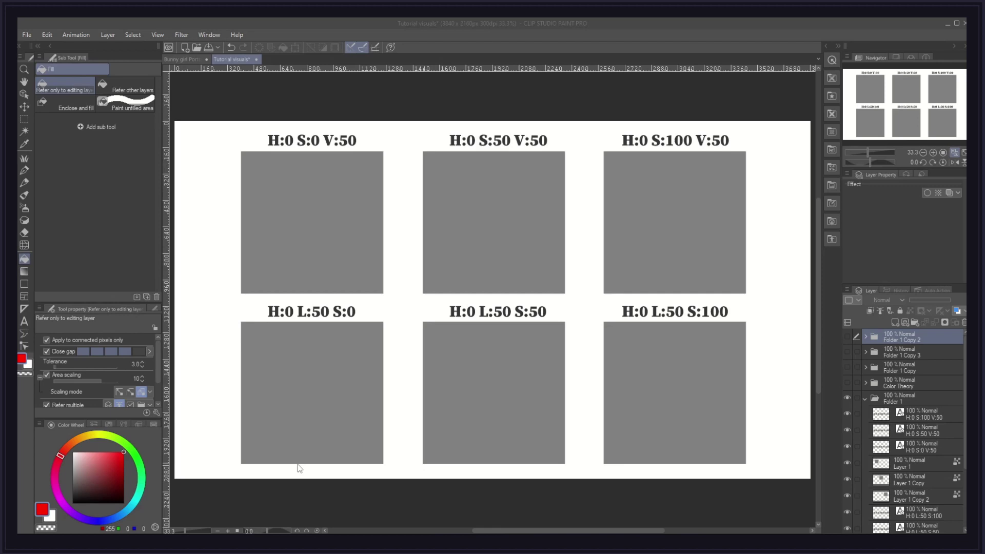
Step: Try the HSV and HLS colour models in the main colour's Color settings, then close them
{"action": "left_click", "coordinate": [45, 510]}
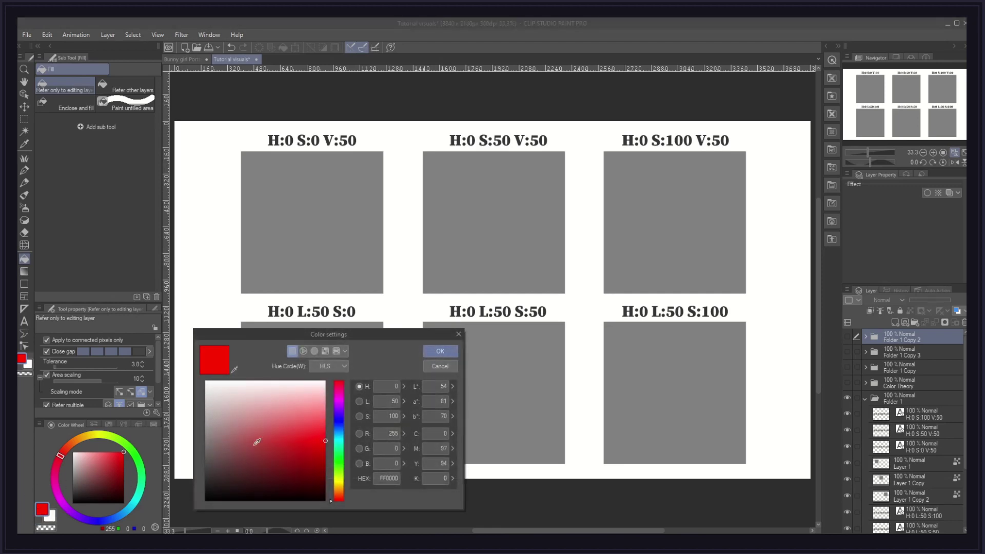
{"action": "left_click", "coordinate": [333, 369]}
{"action": "left_click", "coordinate": [334, 378]}
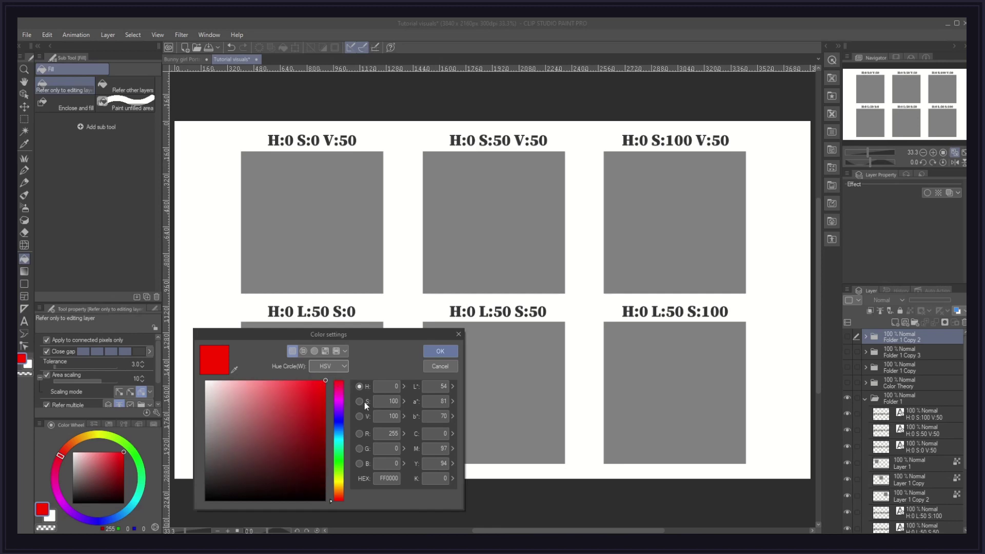
{"action": "left_click", "coordinate": [337, 371]}
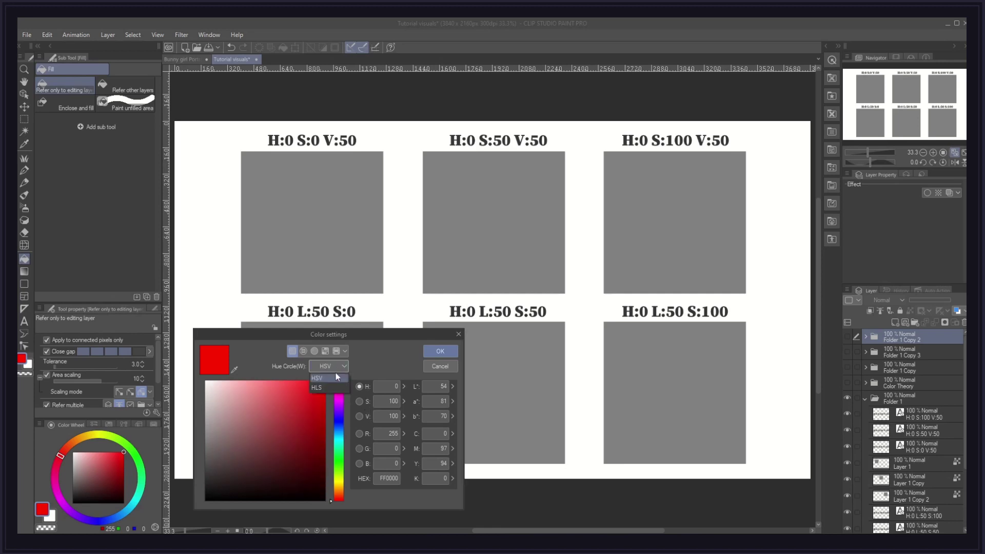
{"action": "left_click", "coordinate": [336, 386]}
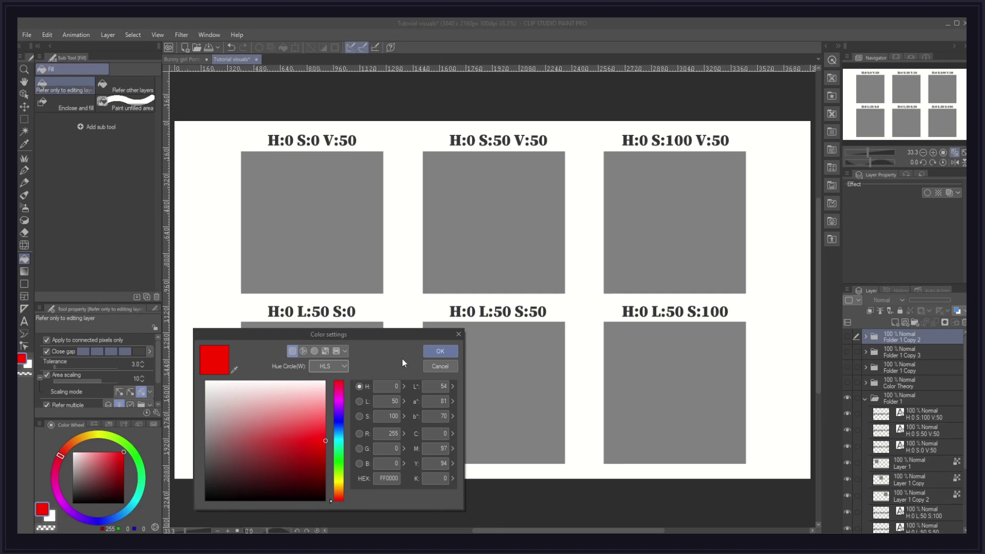
{"action": "left_click", "coordinate": [431, 353]}
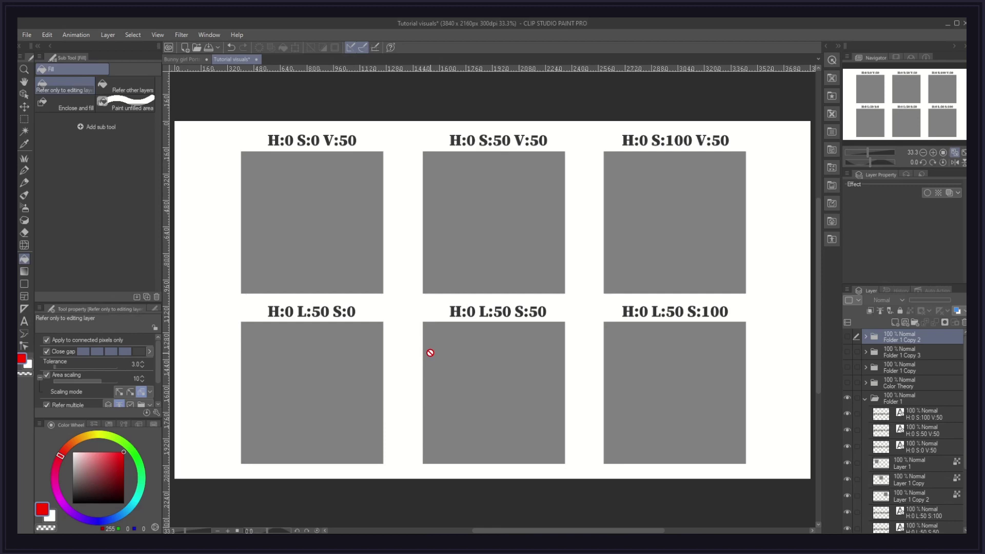
Step: On Layer 1 Copy, set main colour to HSV saturation 50 and fill the top-middle square dark red
{"action": "left_click", "coordinate": [430, 353], "text": "ctrl+shift"}
{"action": "left_click", "coordinate": [430, 353], "text": "alt"}
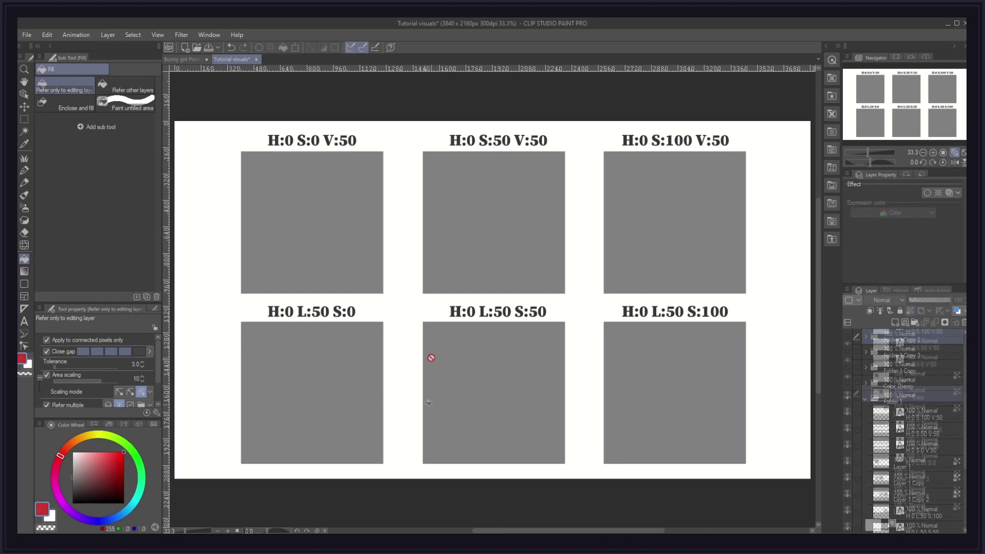
{"action": "left_click", "coordinate": [51, 516]}
{"action": "left_click", "coordinate": [327, 366]}
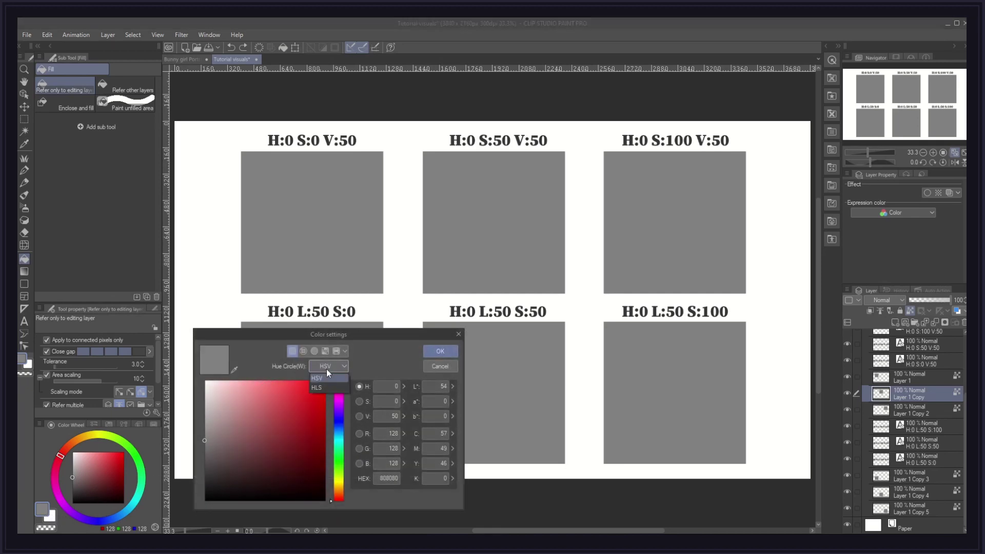
{"action": "left_click", "coordinate": [326, 368]}
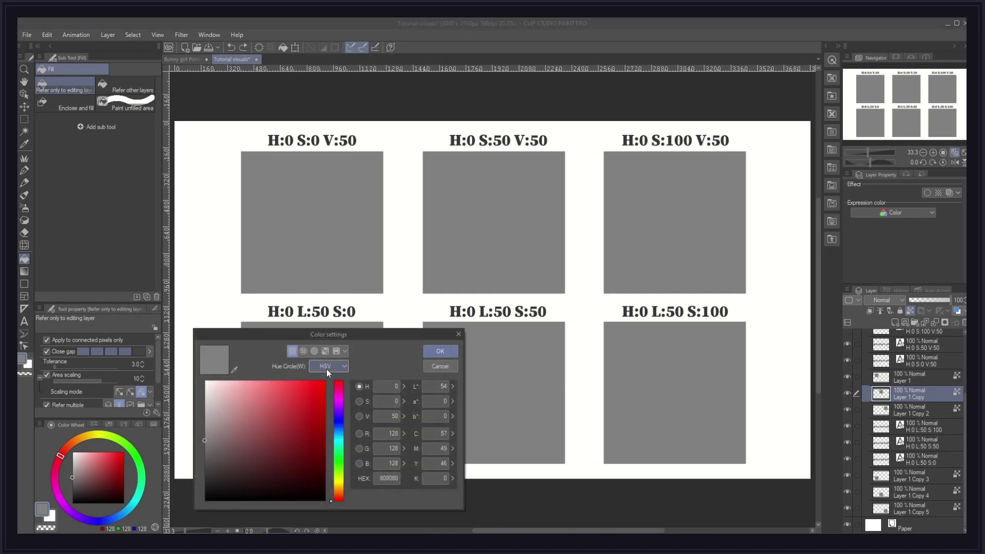
{"action": "left_click", "coordinate": [392, 400]}
{"action": "type", "text": "50"}
{"action": "key", "text": "Return"}
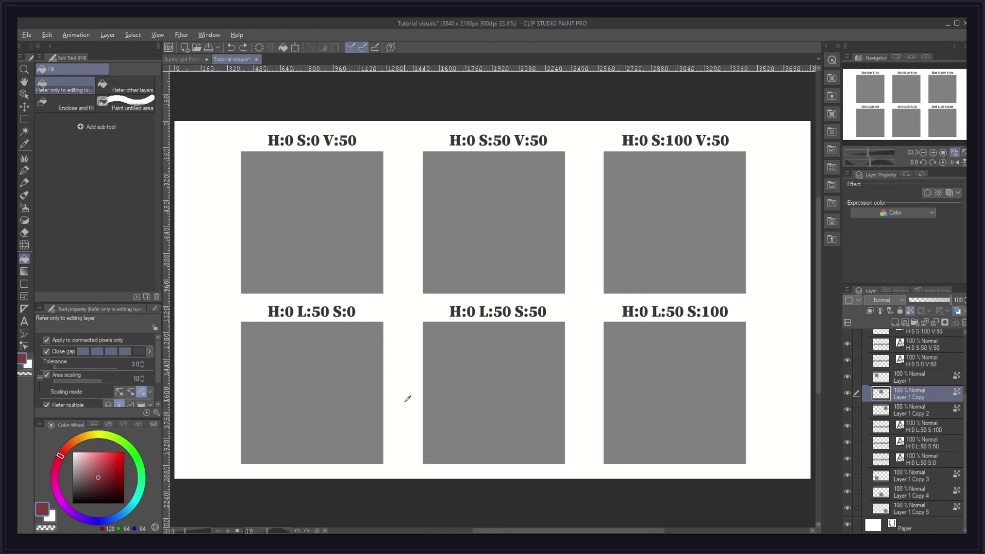
{"action": "key", "text": "alt+BackSpace"}
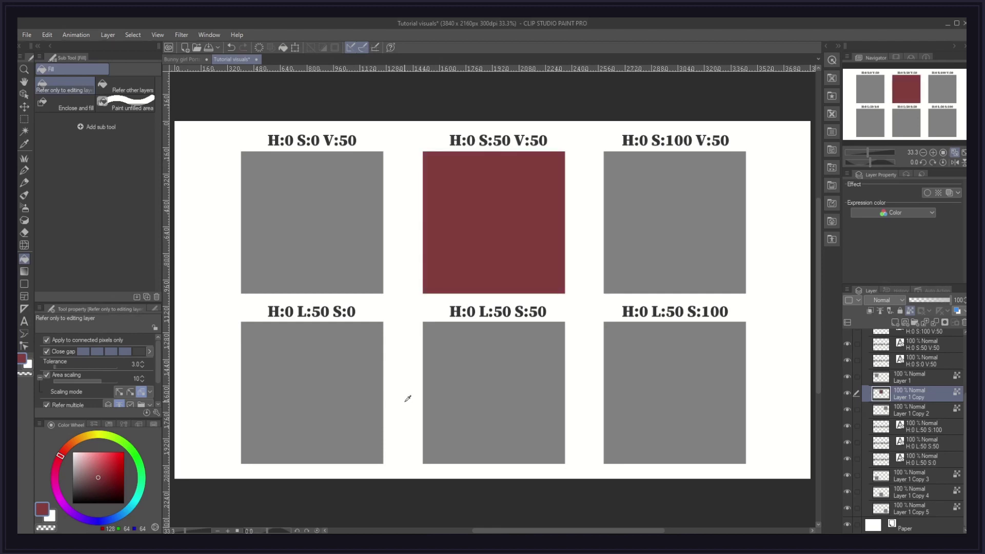
Step: Set saturation to 100 and fill the top-right square on Layer 1 Copy 2
{"action": "left_click", "coordinate": [44, 511]}
{"action": "double_click", "coordinate": [387, 398]}
{"action": "type", "text": "100"}
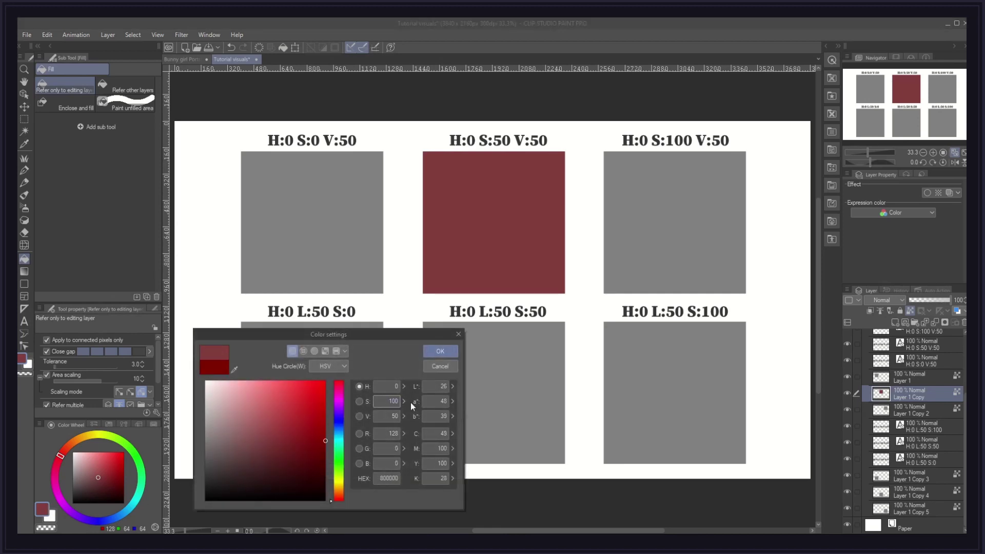
{"action": "key", "text": "Return"}
{"action": "left_click", "coordinate": [890, 415]}
{"action": "left_click", "coordinate": [675, 223]}
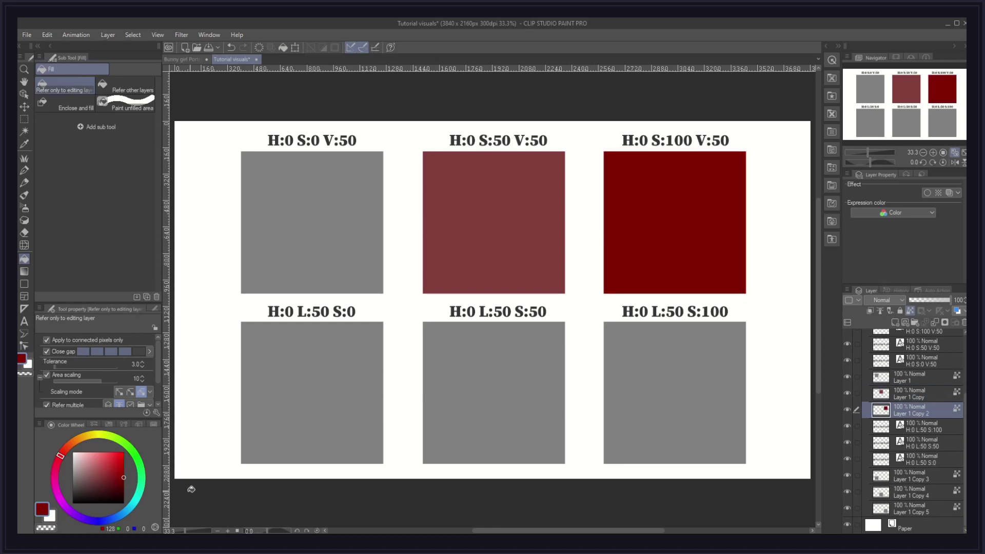
Step: Switch to HLS with L 50, S 50 (C04040) and fill the bottom-middle square on Layer 1 Copy 4
{"action": "left_click", "coordinate": [43, 511]}
{"action": "left_click", "coordinate": [328, 366]}
{"action": "left_click", "coordinate": [327, 386]}
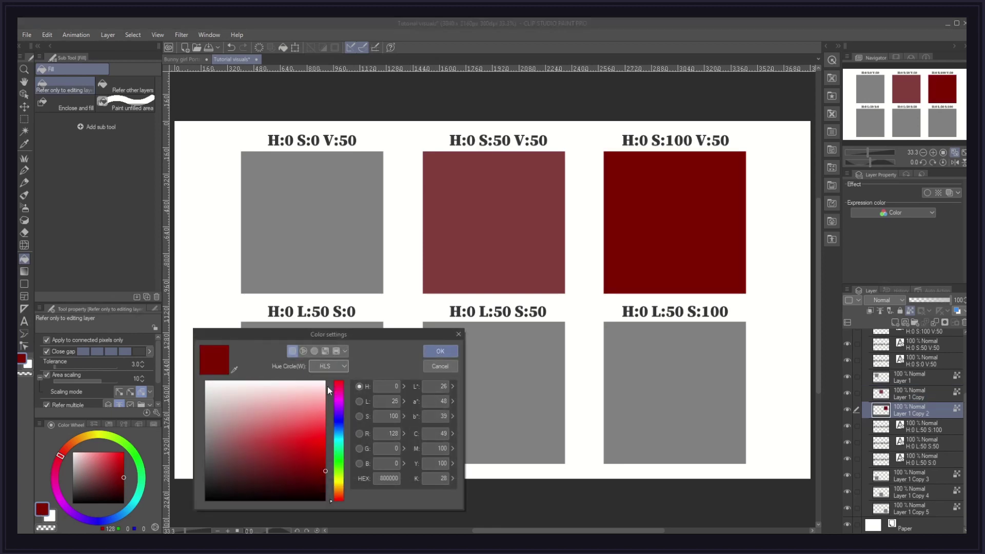
{"action": "double_click", "coordinate": [391, 402]}
{"action": "type", "text": "50"}
{"action": "key", "text": "Tab"}
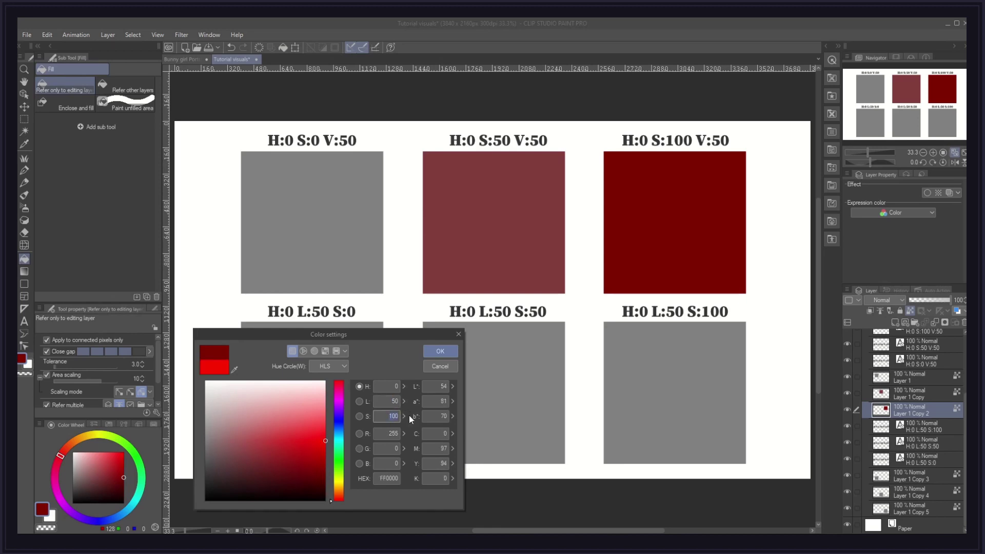
{"action": "type", "text": "50"}
{"action": "key", "text": "Return"}
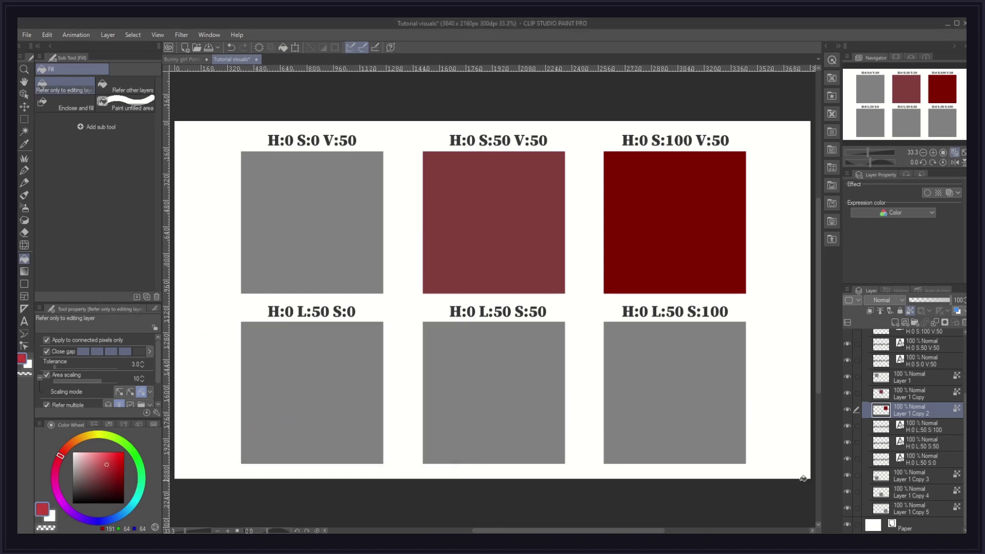
{"action": "left_click", "coordinate": [903, 488]}
{"action": "key", "text": "alt+BackSpace"}
Step: Set saturation 100 for pure red, fill the bottom-right square on Layer 1 Copy 5, and select Folder 1 Copy 2
{"action": "double_click", "coordinate": [42, 509]}
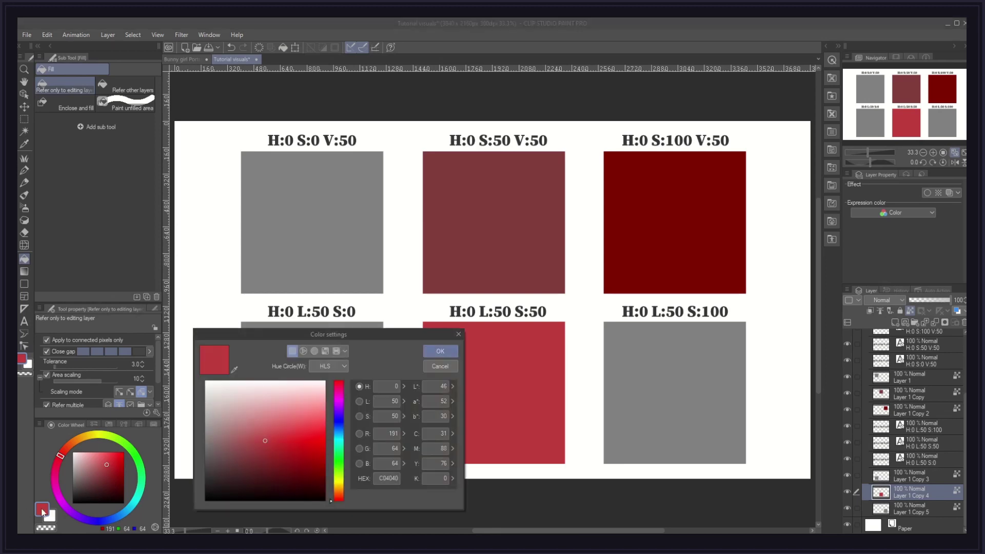
{"action": "type", "text": "100"}
{"action": "key", "text": "Return"}
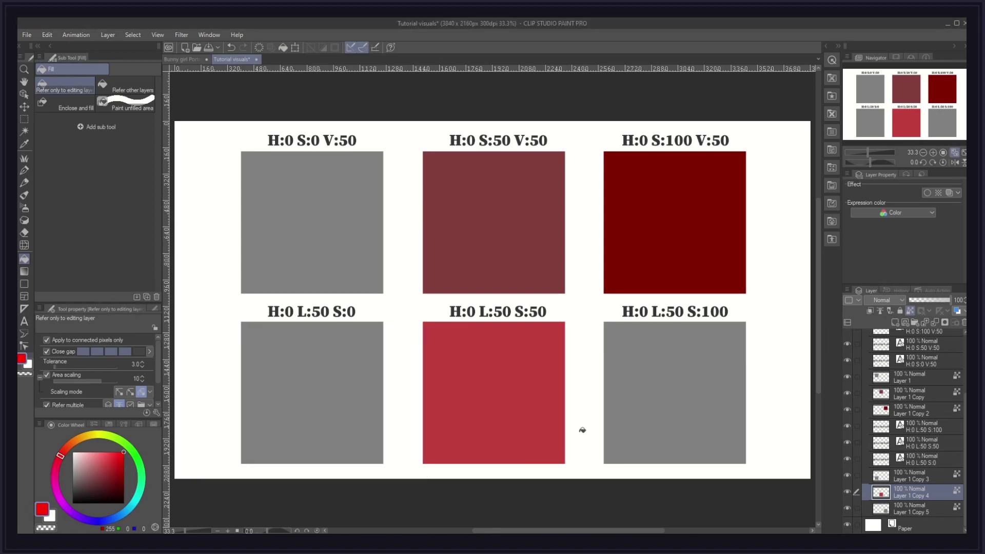
{"action": "left_click", "coordinate": [903, 508]}
{"action": "key", "text": "alt+BackSpace"}
{"action": "scroll", "coordinate": [961, 363], "scroll_direction": "up", "scroll_amount": 3}
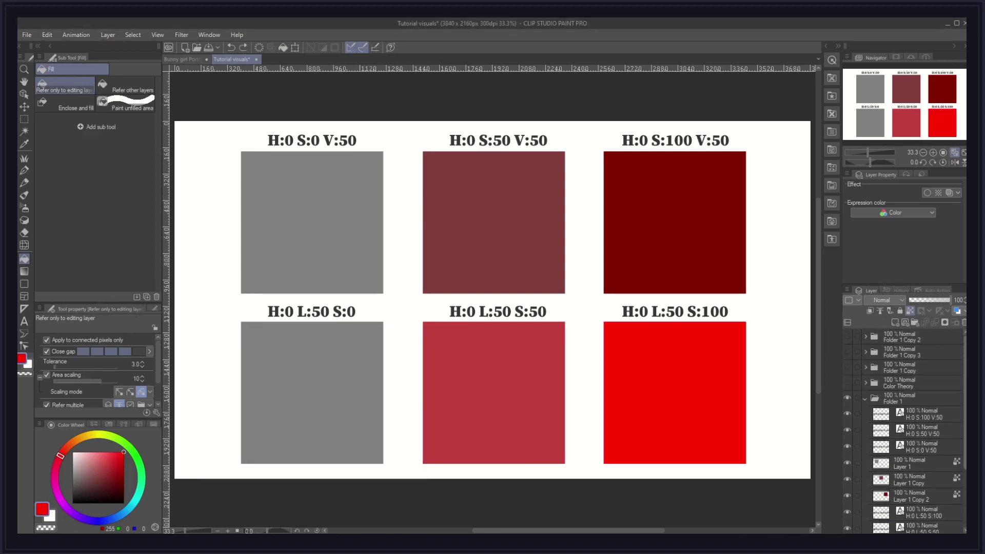
{"action": "left_click", "coordinate": [938, 340]}
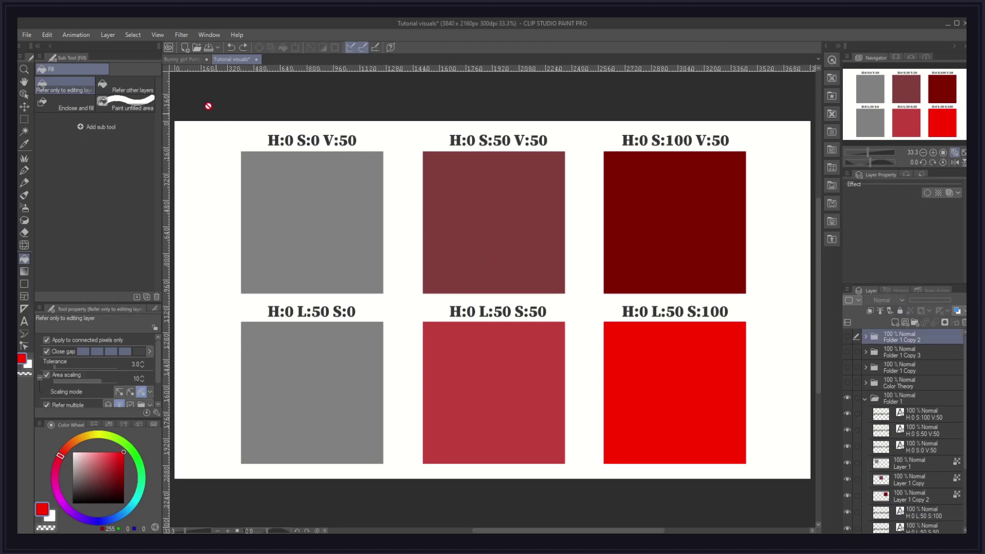
Step: Add a Hue/Saturation/Luminosity correction layer with saturation -100 to turn all swatches grey
{"action": "left_click", "coordinate": [106, 36]}
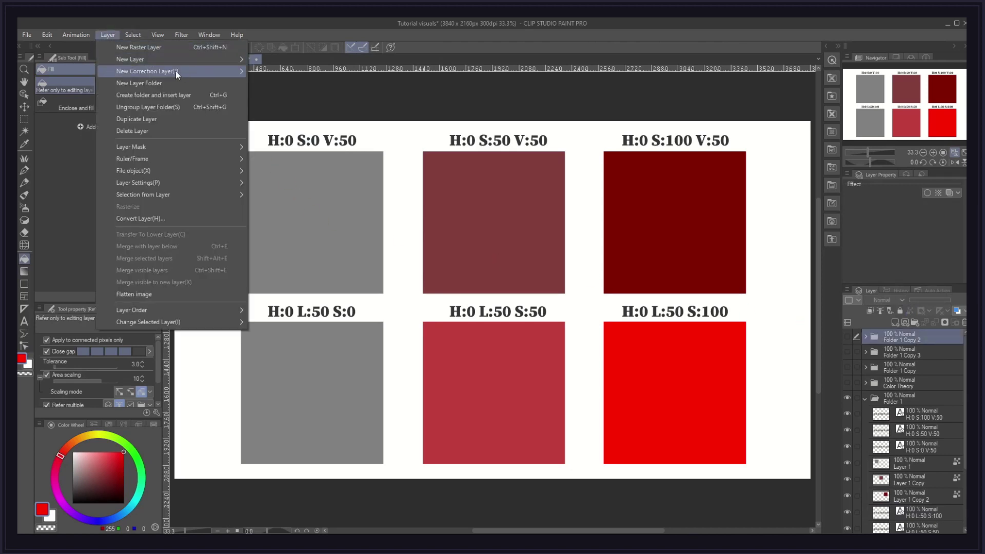
{"action": "mouse_move", "coordinate": [182, 72]}
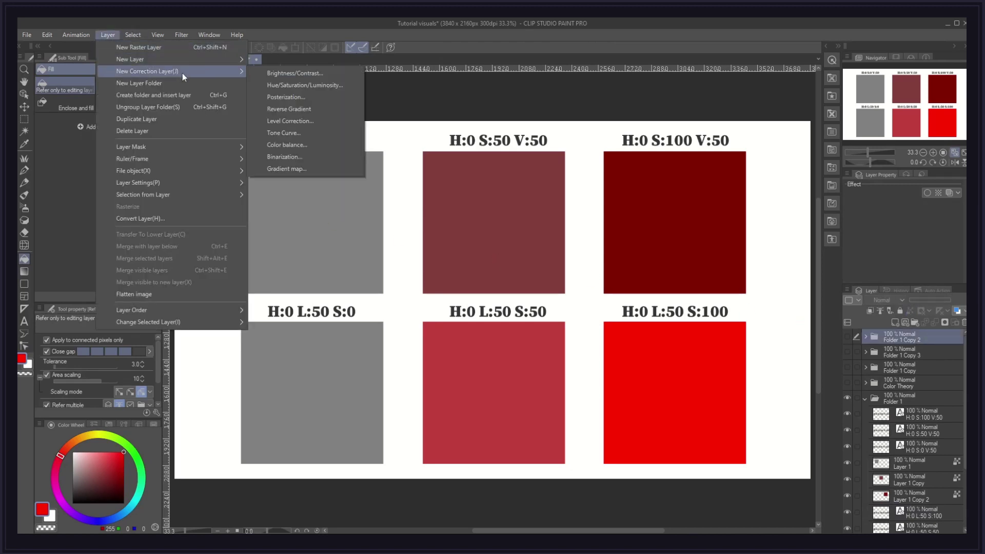
{"action": "left_click", "coordinate": [281, 86]}
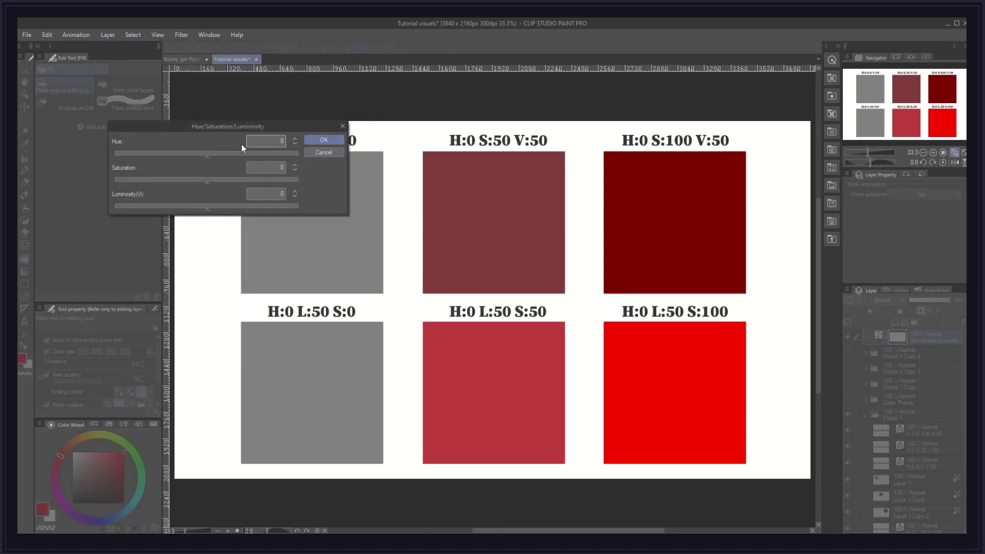
{"action": "left_click_drag", "start_coordinate": [204, 183], "coordinate": [108, 194]}
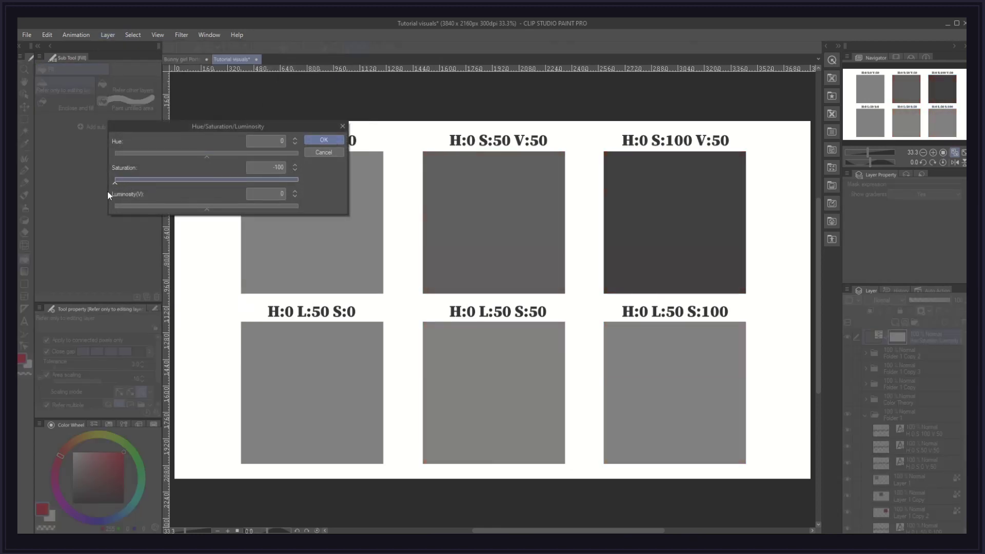
{"action": "left_click", "coordinate": [325, 140]}
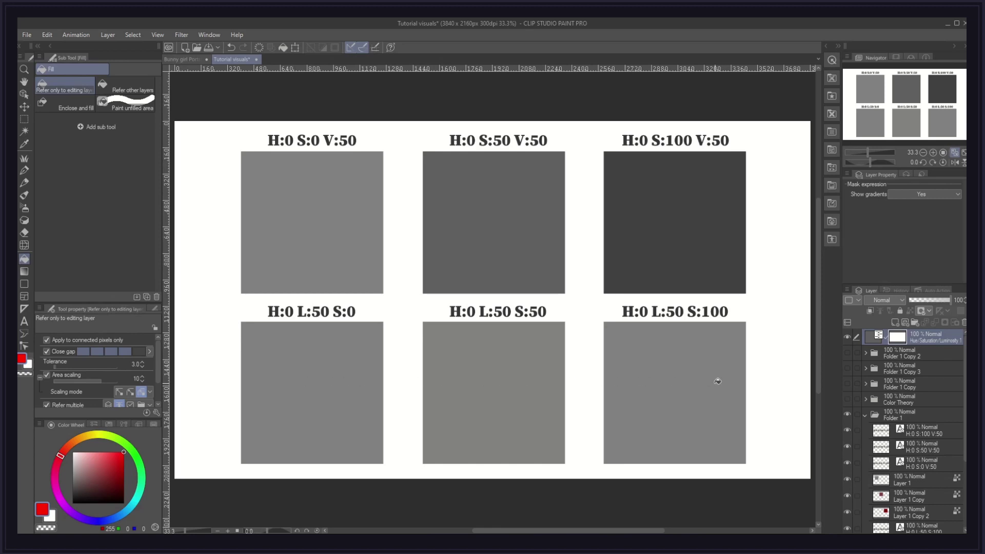
Step: Toggle the Hue/Saturation/Luminosity layer to compare grey and red swatches, leaving it hidden
{"action": "left_click", "coordinate": [846, 337]}
{"action": "left_click", "coordinate": [847, 337]}
{"action": "left_click", "coordinate": [847, 336]}
{"action": "left_click", "coordinate": [847, 336]}
{"action": "left_click", "coordinate": [846, 337]}
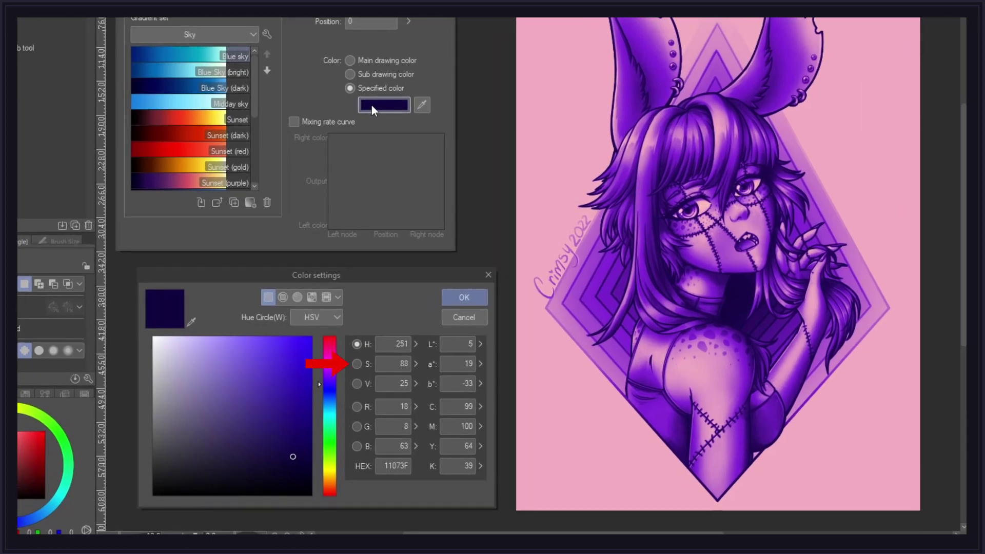
Step: Switch the gradient's colour settings to the HLS model, showing H:251 L:14 S:79, and confirm
{"action": "left_click", "coordinate": [336, 315]}
{"action": "left_click", "coordinate": [329, 338]}
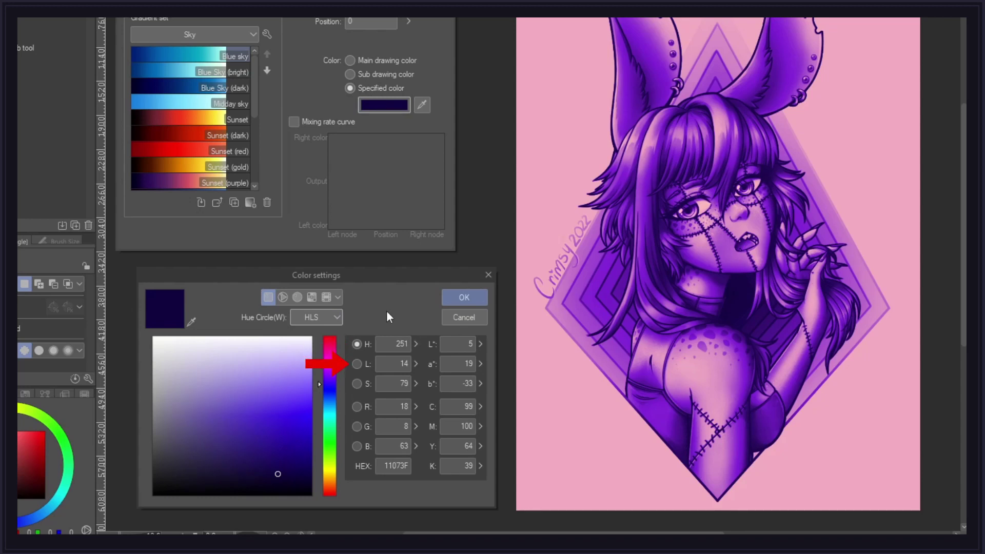
{"action": "left_click", "coordinate": [454, 295]}
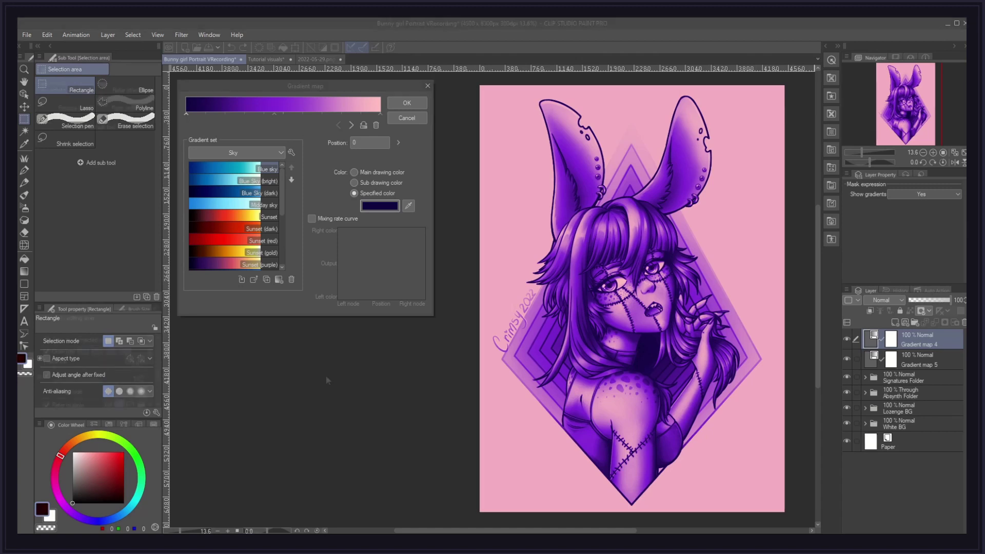
Step: Enable the Mixing rate curve and reshape it into a steep S-curve for stronger contrast
{"action": "key", "text": "g"}
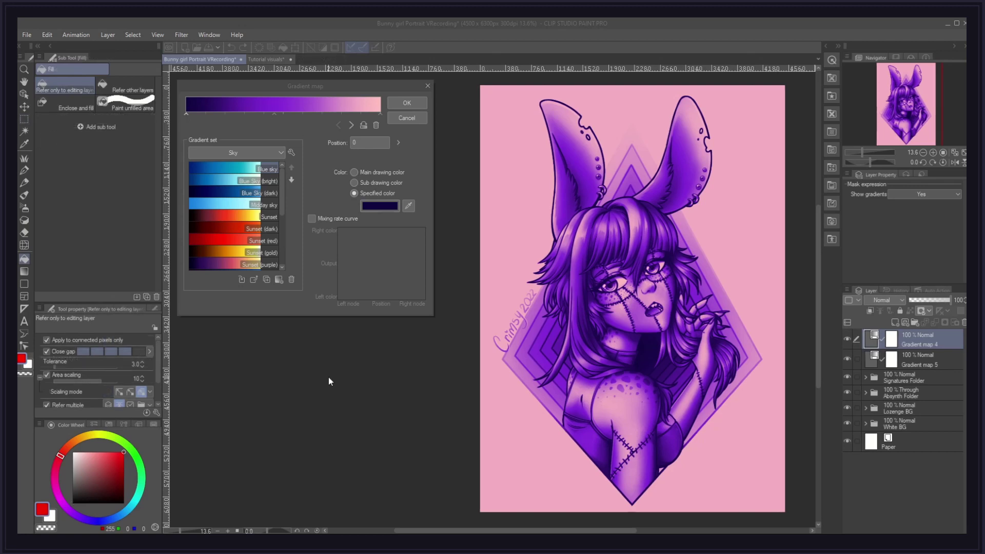
{"action": "left_click", "coordinate": [312, 219]}
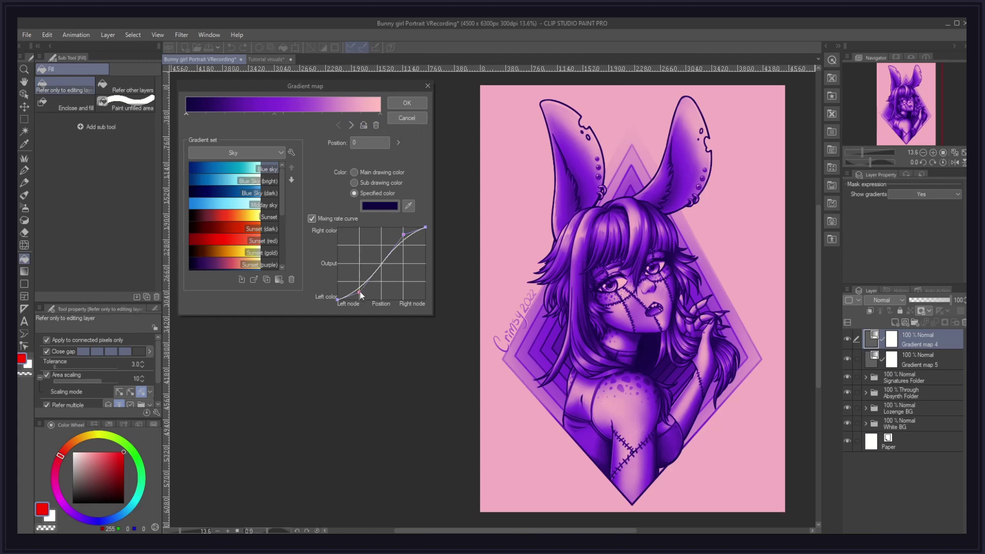
{"action": "left_click_drag", "start_coordinate": [359, 290], "coordinate": [386, 287]}
{"action": "left_click_drag", "start_coordinate": [403, 234], "coordinate": [386, 239]}
{"action": "left_click_drag", "start_coordinate": [387, 286], "coordinate": [388, 299]}
{"action": "left_click_drag", "start_coordinate": [387, 239], "coordinate": [389, 208]}
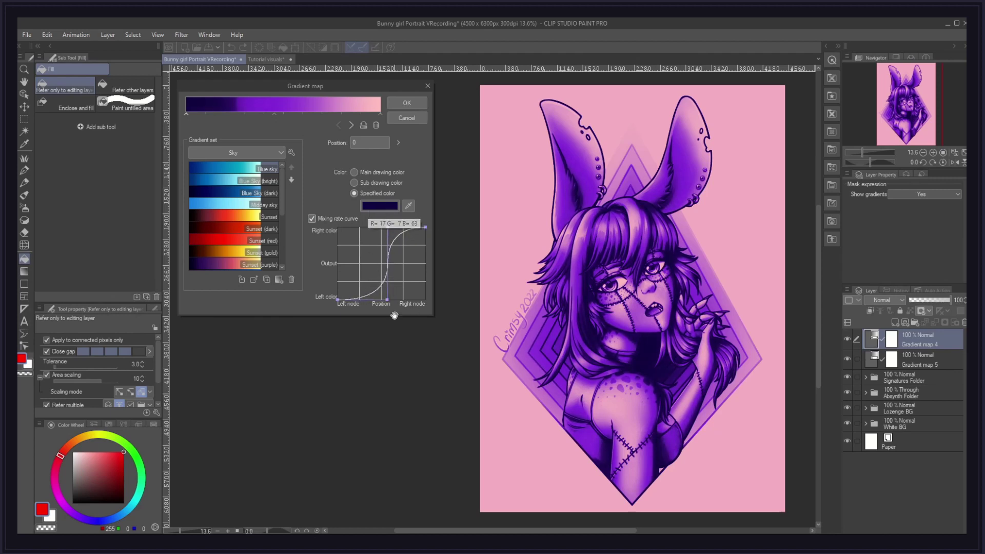
{"action": "left_click", "coordinate": [386, 269]}
{"action": "left_click_drag", "start_coordinate": [389, 270], "coordinate": [305, 270]}
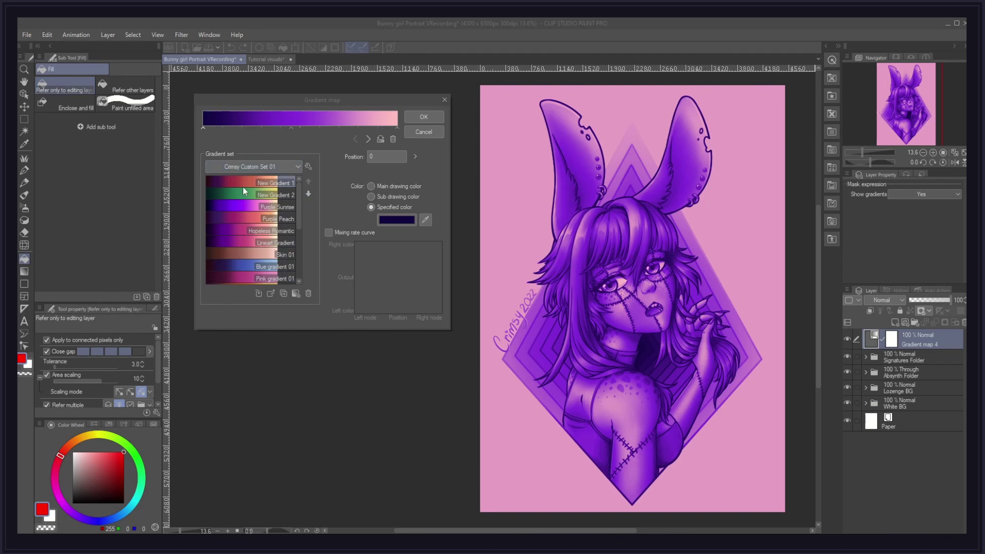
Step: Browse the Sky set, return to Crimsy Custom Set 01, and apply New Gradient 1, then the green New Gradient 2
{"action": "left_click_drag", "start_coordinate": [299, 218], "coordinate": [305, 267]}
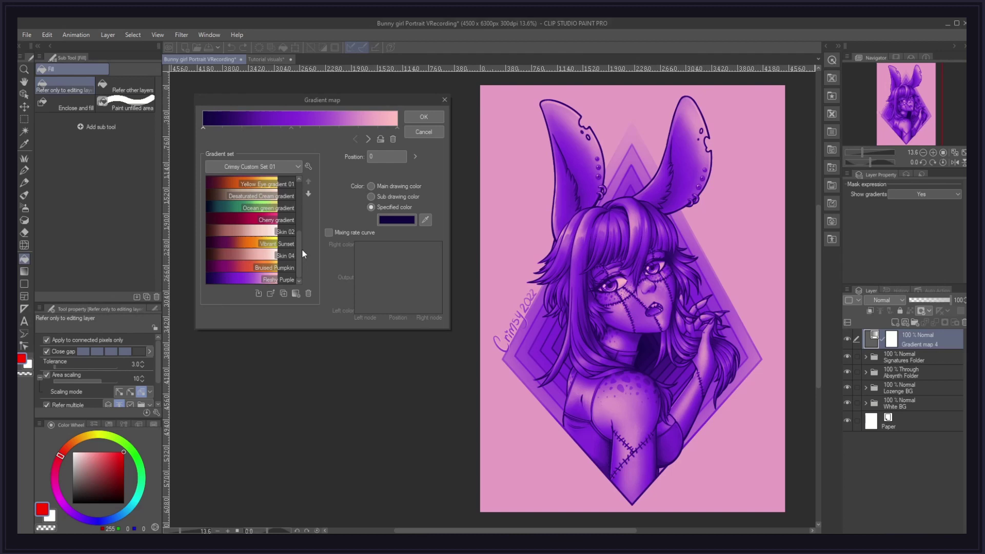
{"action": "left_click", "coordinate": [297, 167]}
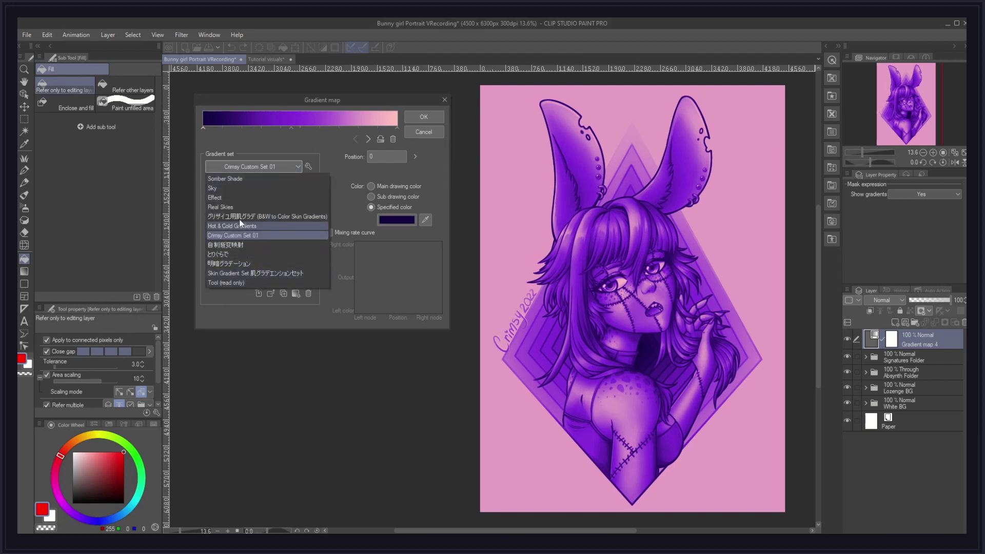
{"action": "left_click", "coordinate": [236, 189]}
{"action": "left_click", "coordinate": [238, 167]}
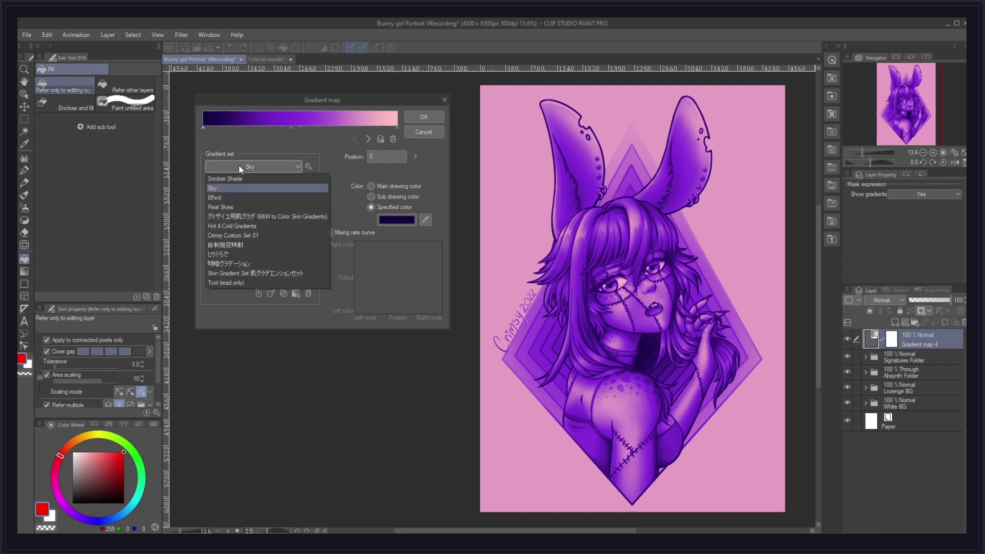
{"action": "left_click", "coordinate": [230, 234]}
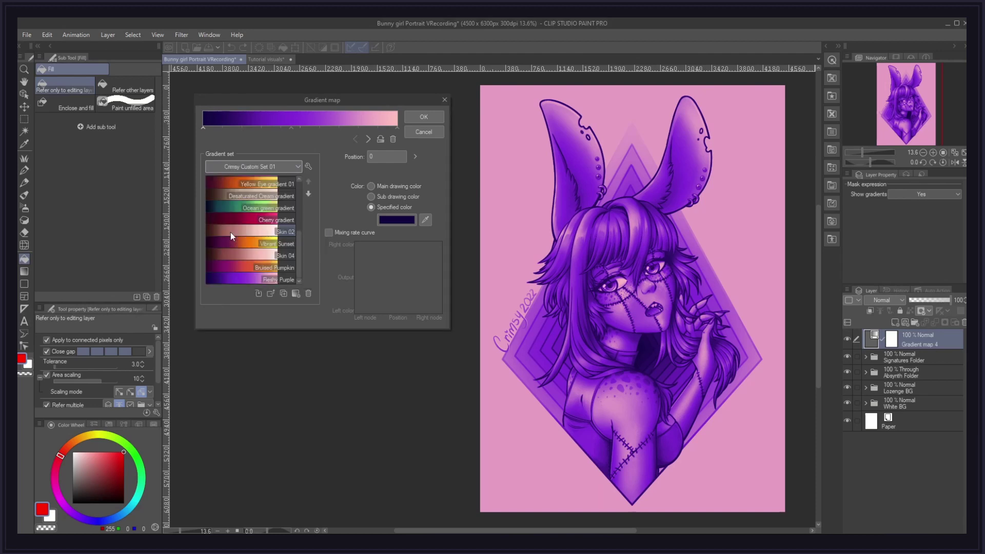
{"action": "left_click", "coordinate": [239, 165]}
{"action": "left_click", "coordinate": [232, 267]}
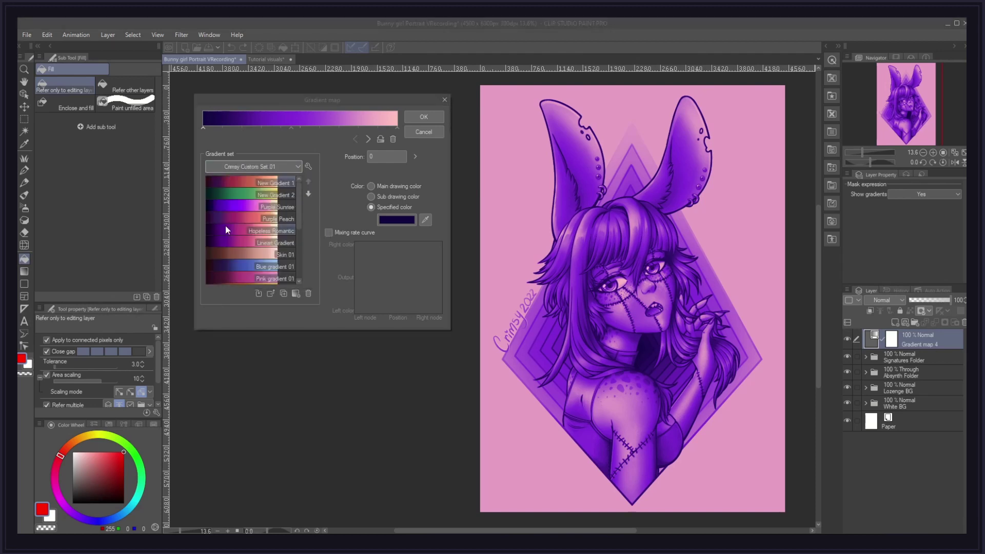
{"action": "left_click", "coordinate": [229, 182]}
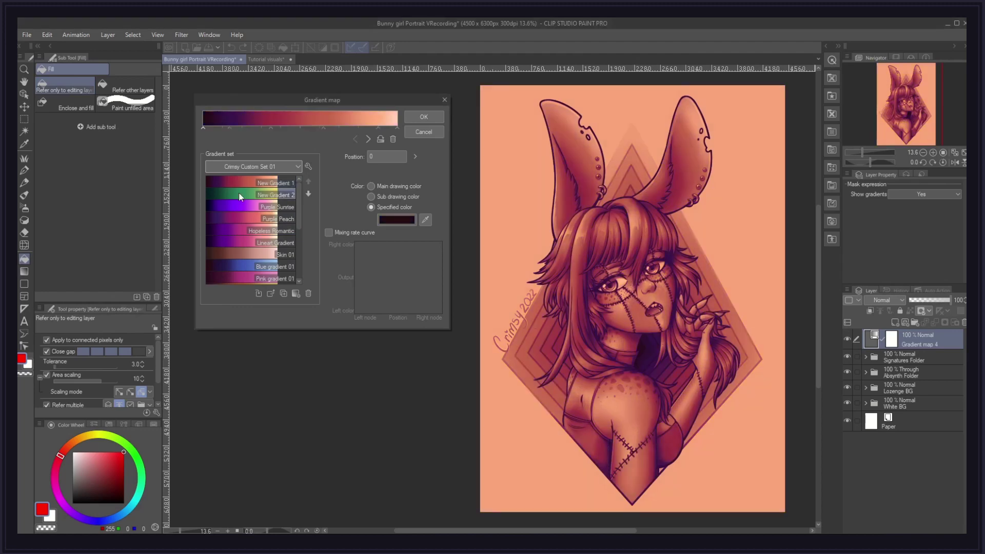
{"action": "left_click", "coordinate": [270, 294]}
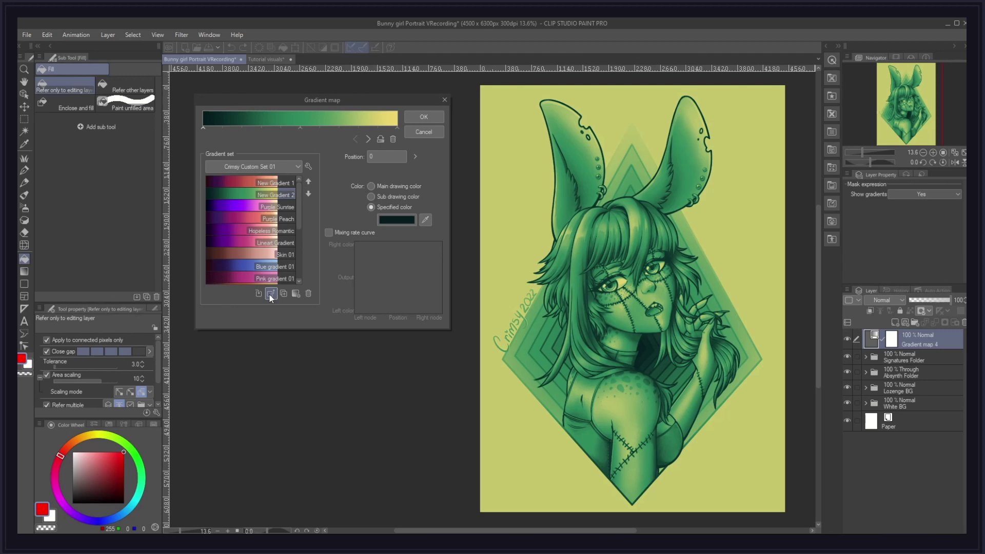
{"action": "left_click_drag", "start_coordinate": [300, 128], "coordinate": [250, 128]}
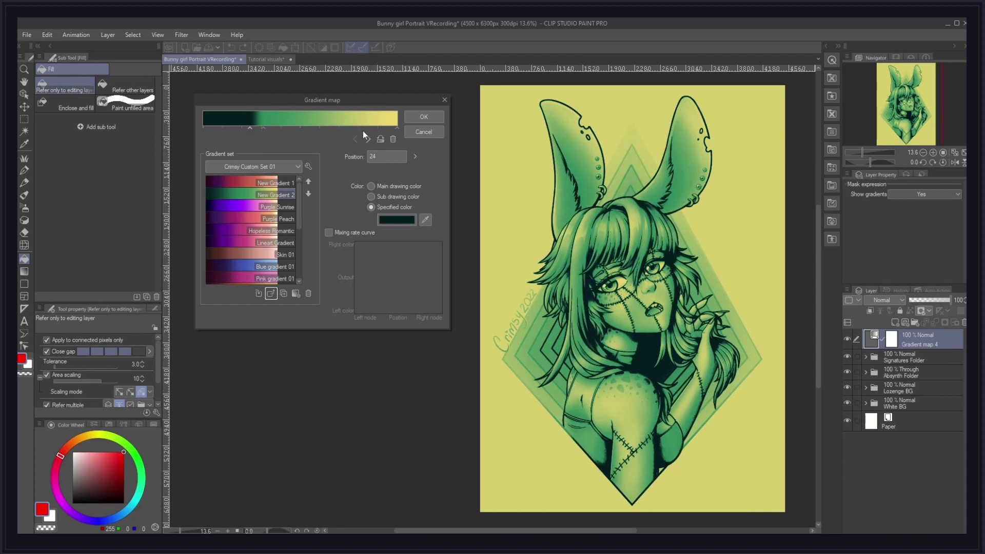
{"action": "left_click", "coordinate": [307, 129]}
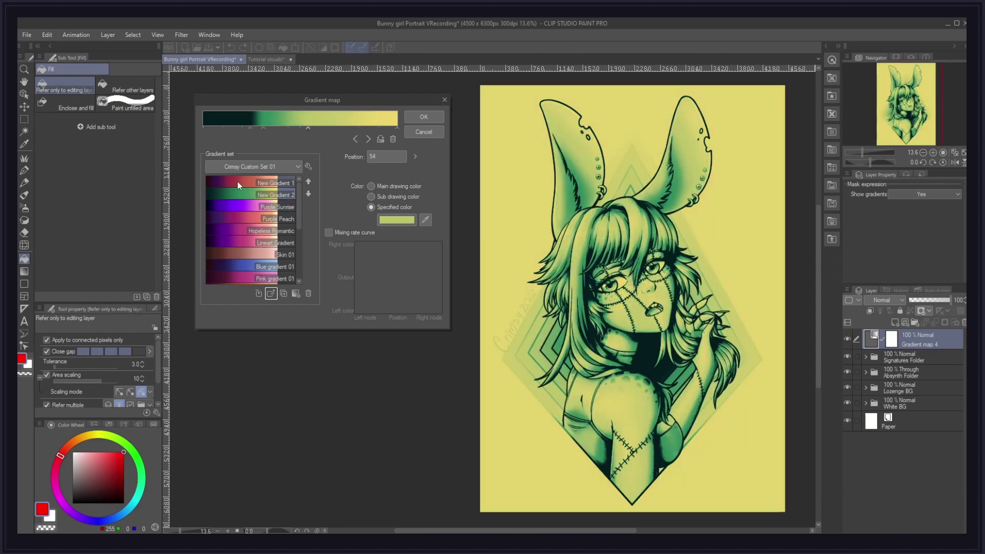
{"action": "left_click", "coordinate": [239, 182]}
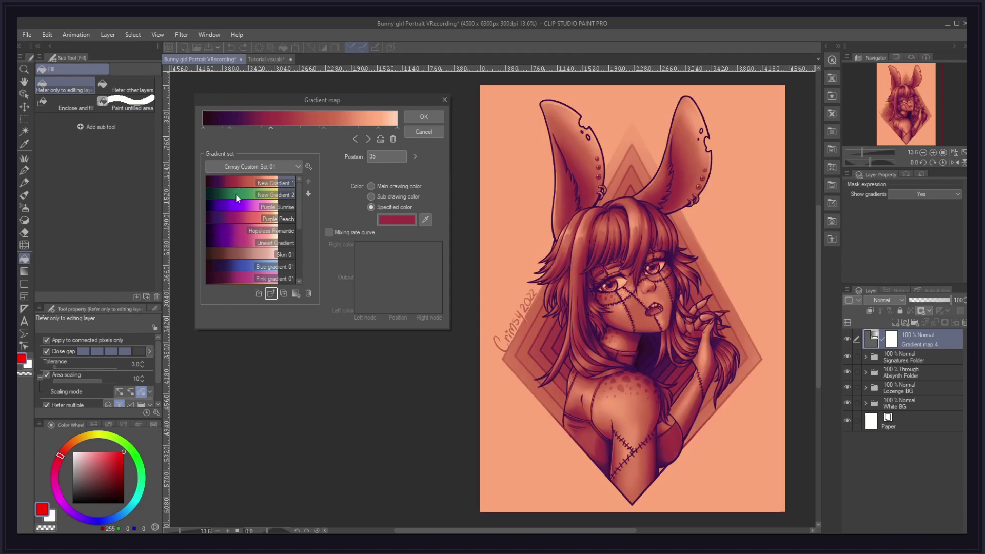
{"action": "left_click", "coordinate": [236, 196]}
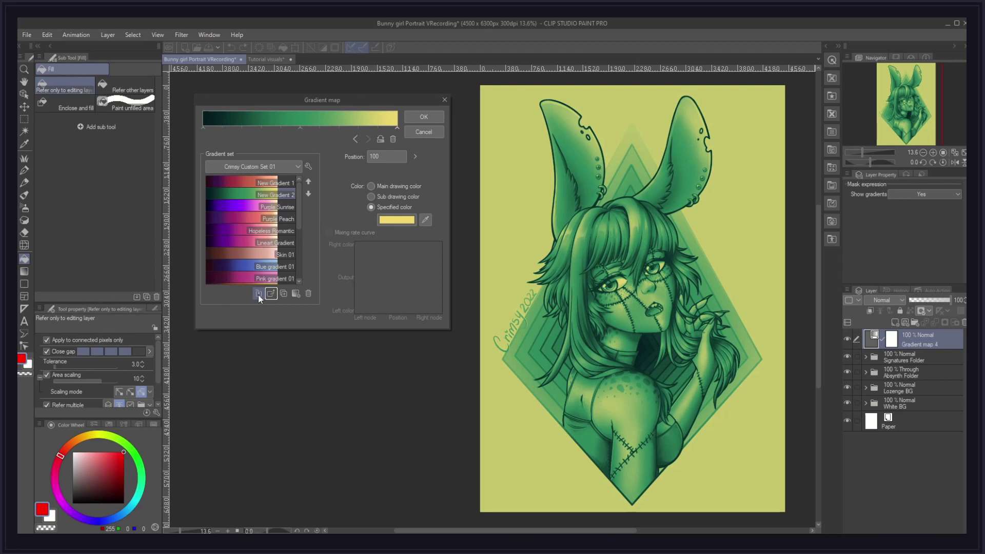
Step: Duplicate New Gradient 2, add stops at 81 and 16, and save it as New Gradient 3
{"action": "left_click", "coordinate": [285, 295]}
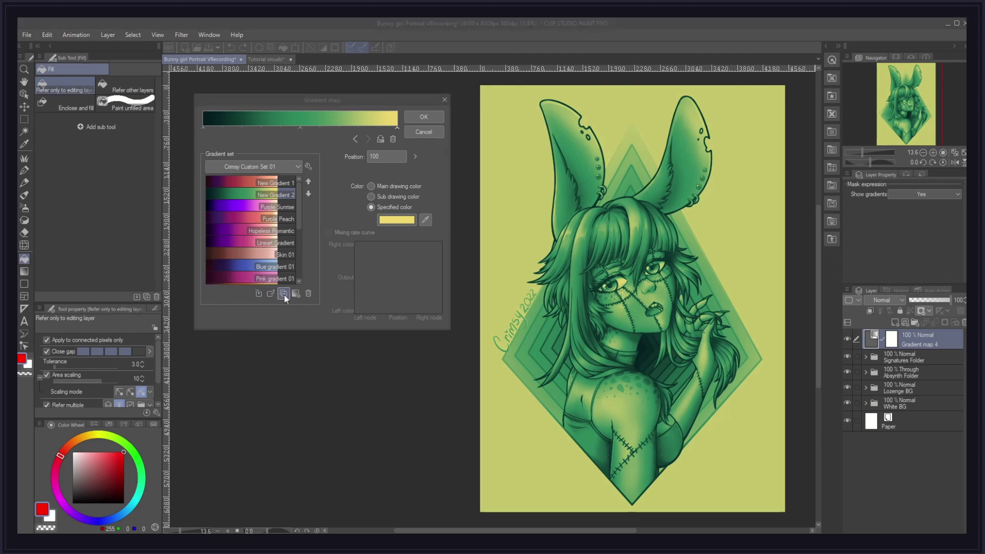
{"action": "left_click", "coordinate": [569, 276]}
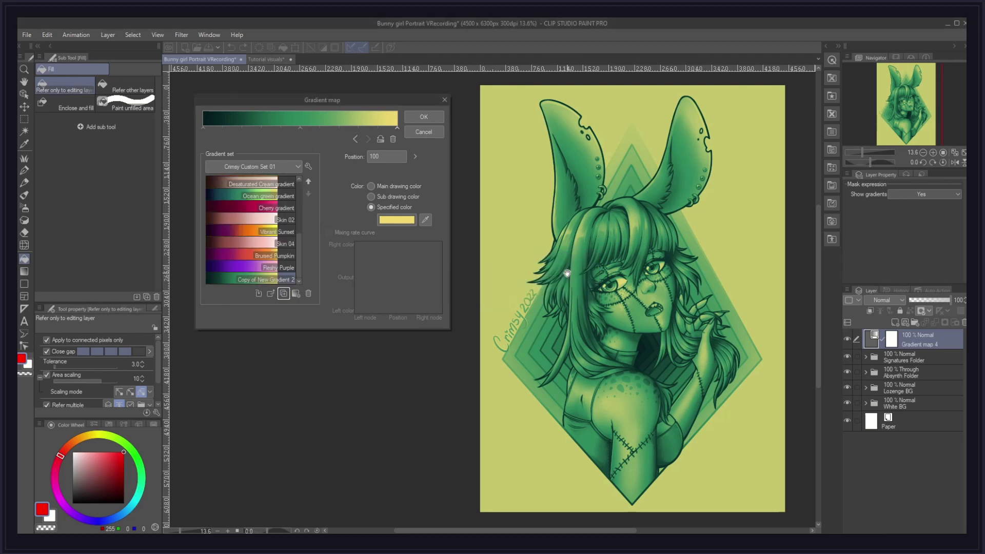
{"action": "left_click", "coordinate": [361, 128]}
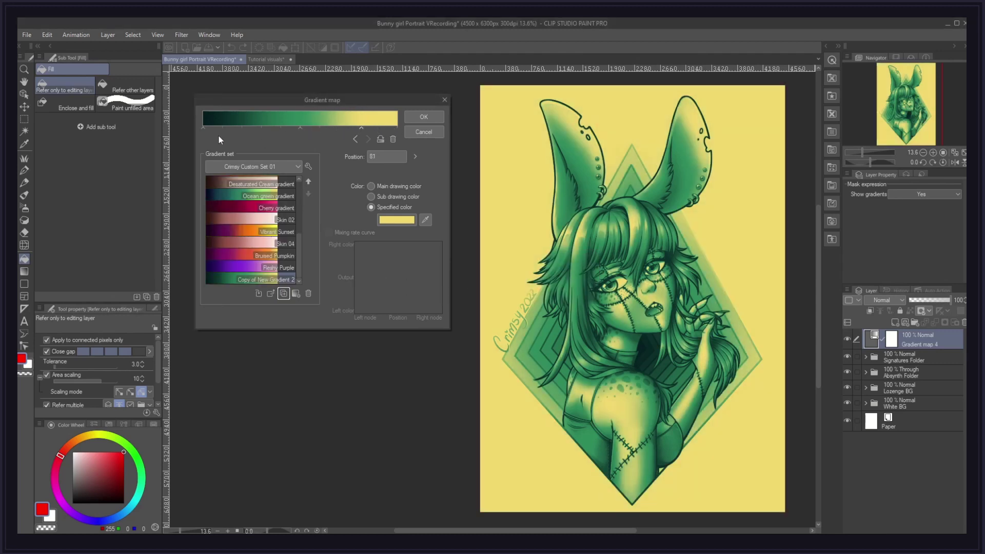
{"action": "left_click", "coordinate": [234, 127]}
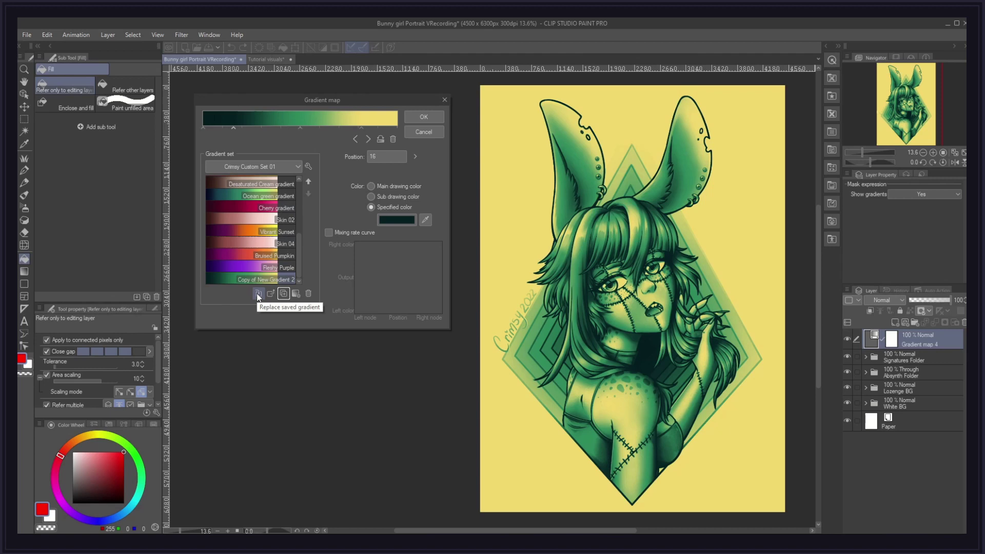
{"action": "left_click", "coordinate": [296, 294]}
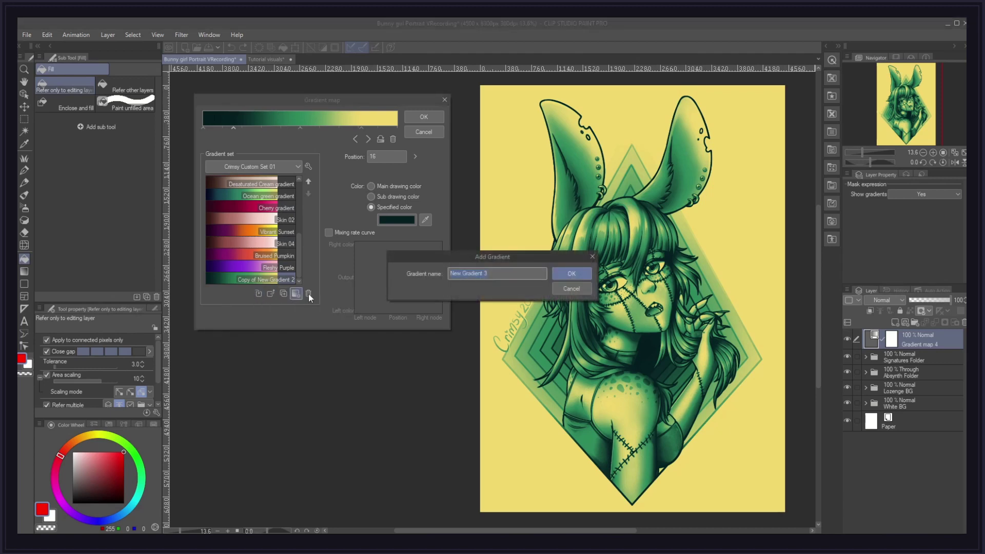
{"action": "left_click", "coordinate": [584, 275]}
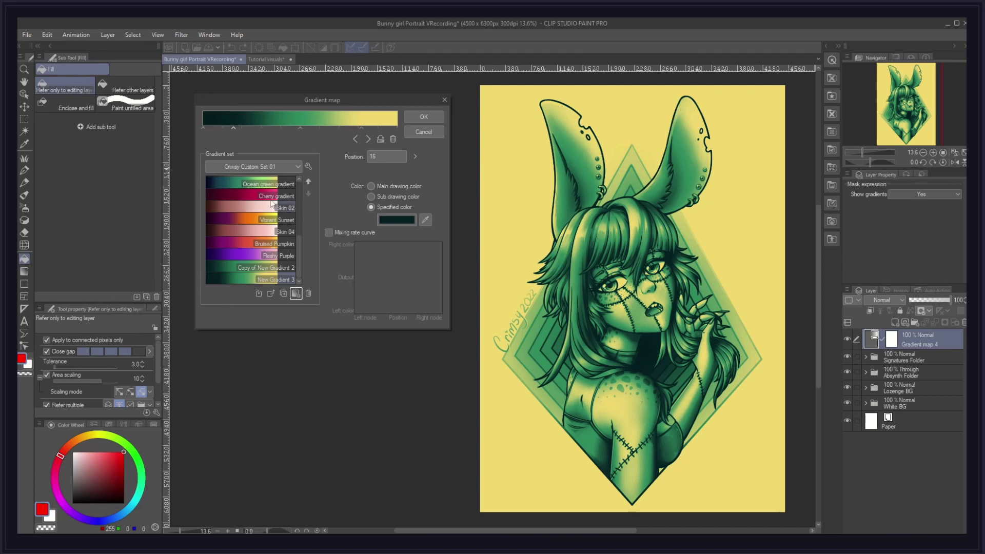
Step: Add New Gradient 1 to the Sky gradient set, then delete it from Sky again
{"action": "left_click", "coordinate": [255, 166]}
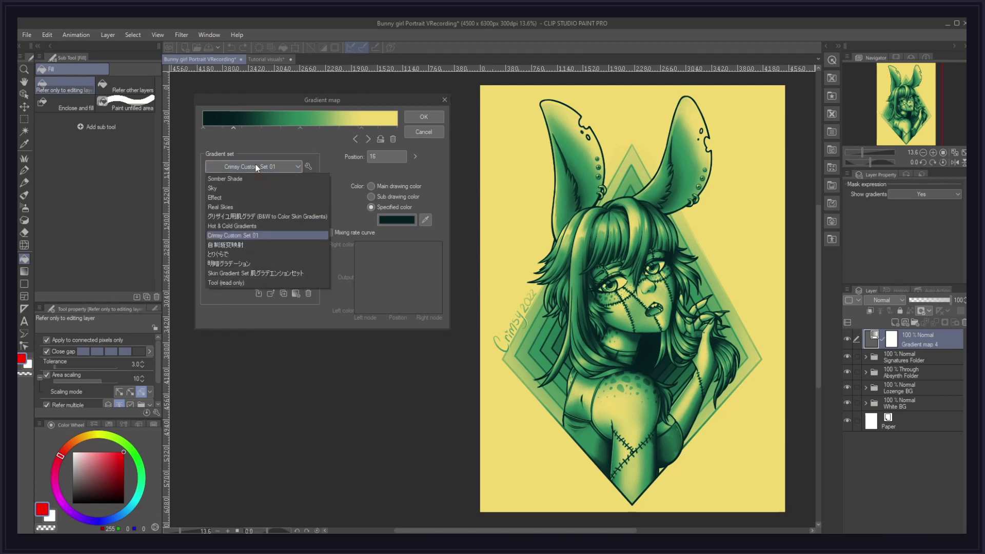
{"action": "left_click", "coordinate": [232, 186]}
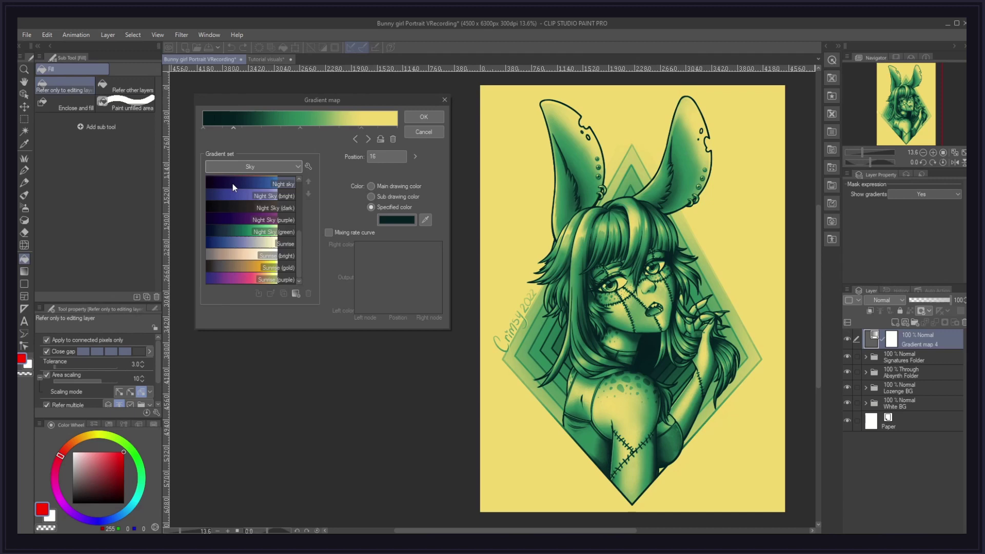
{"action": "left_click", "coordinate": [295, 293]}
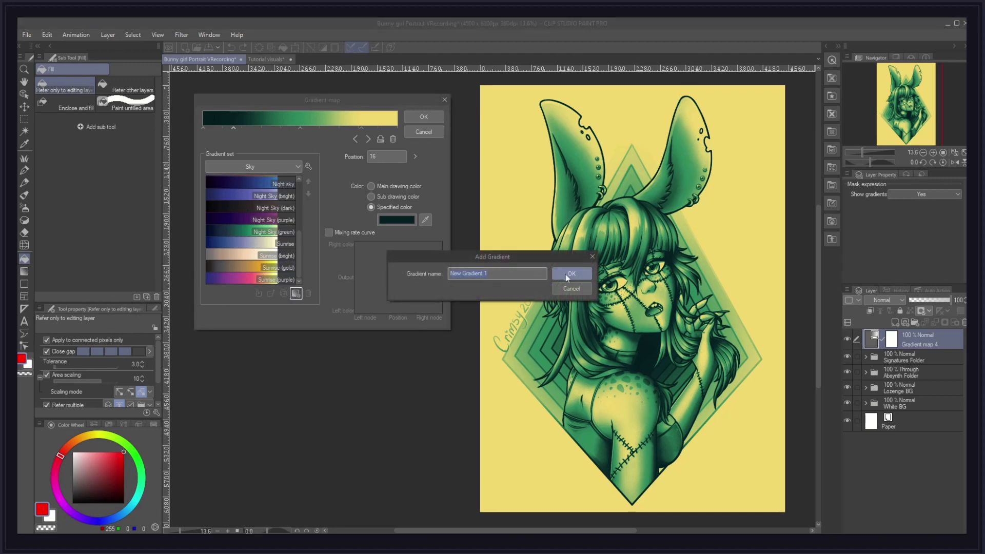
{"action": "left_click", "coordinate": [579, 275]}
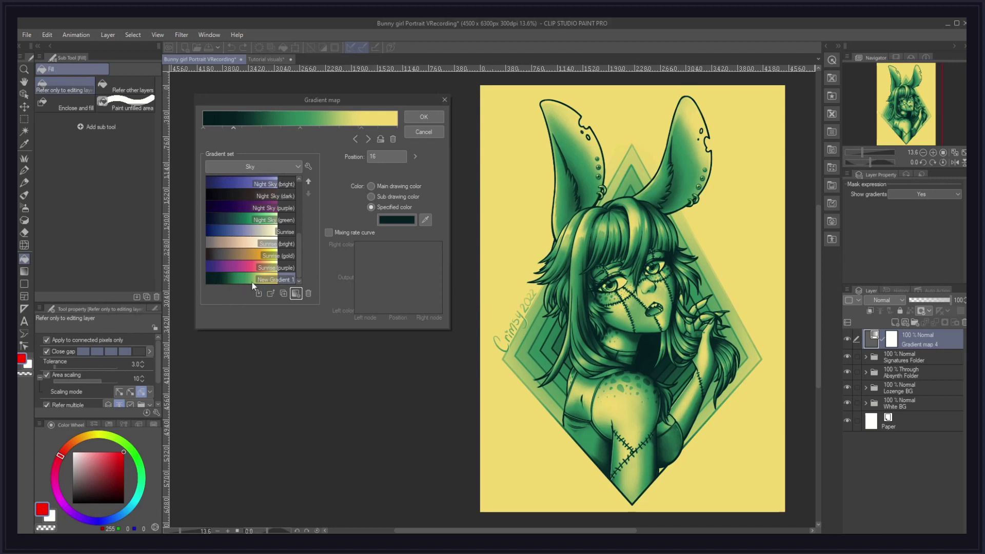
{"action": "left_click", "coordinate": [308, 294]}
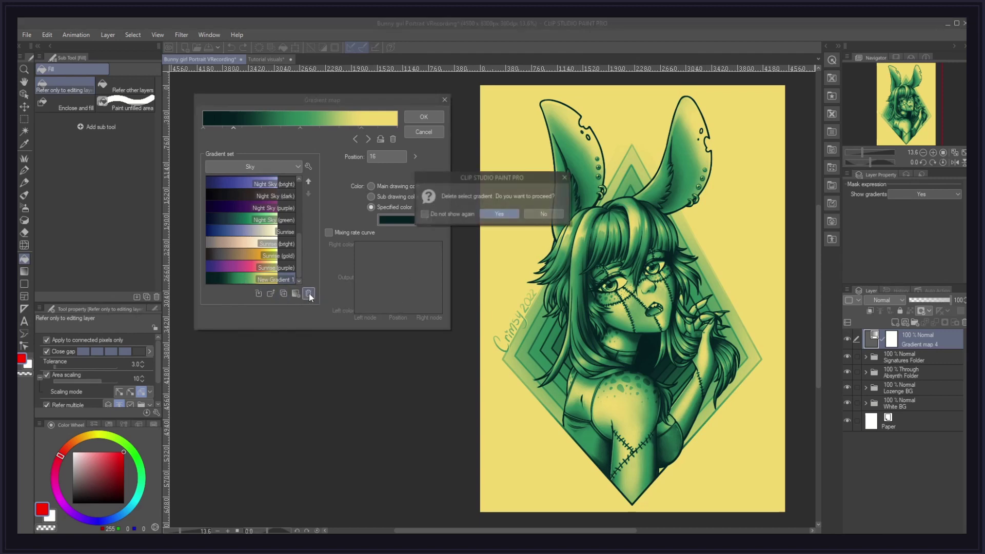
{"action": "left_click", "coordinate": [493, 214]}
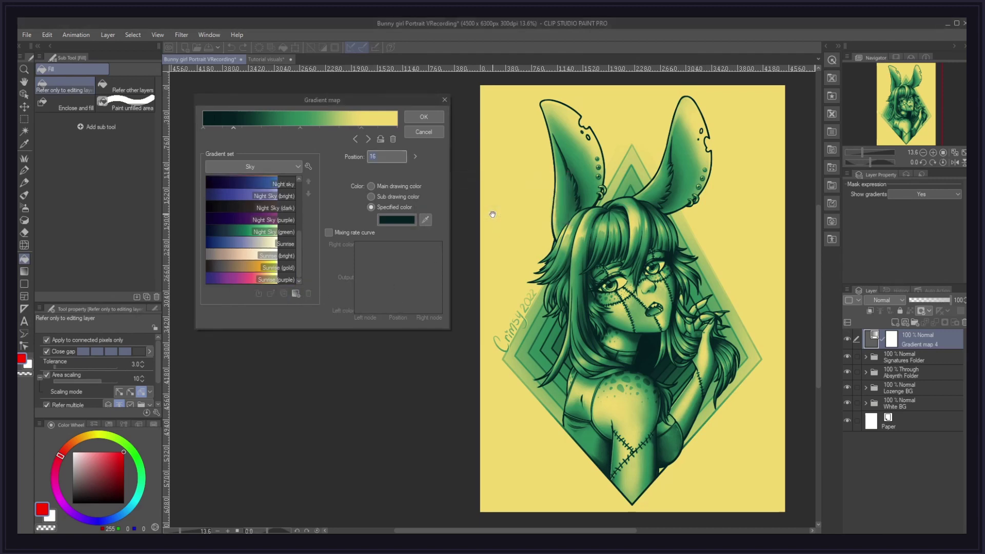
Step: In Crimsy Custom Set 01, move New Gradient 1 down and back to the top, above New Gradient 2
{"action": "left_click", "coordinate": [269, 166]}
{"action": "left_click", "coordinate": [234, 235]}
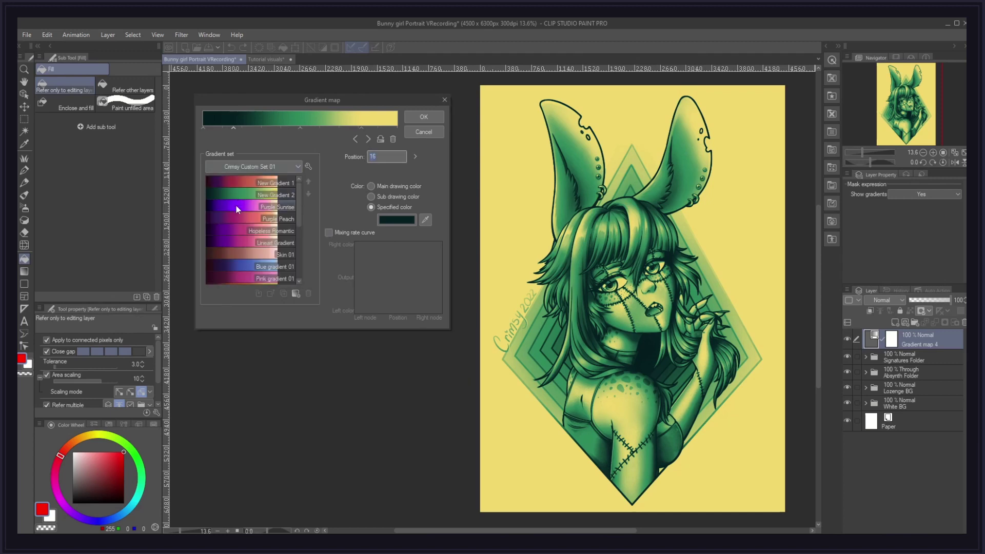
{"action": "left_click", "coordinate": [309, 194]}
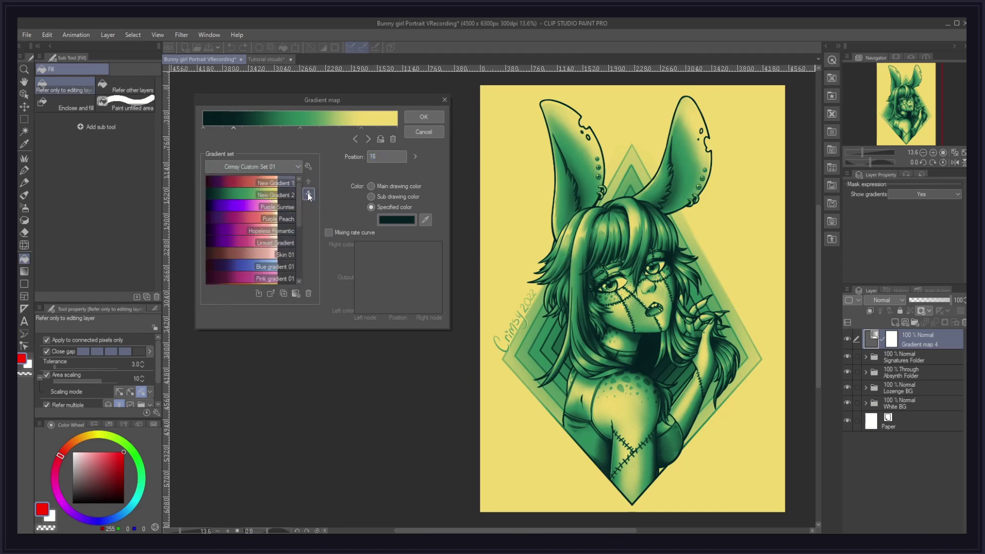
{"action": "left_click", "coordinate": [309, 194]}
{"action": "left_click", "coordinate": [308, 194]}
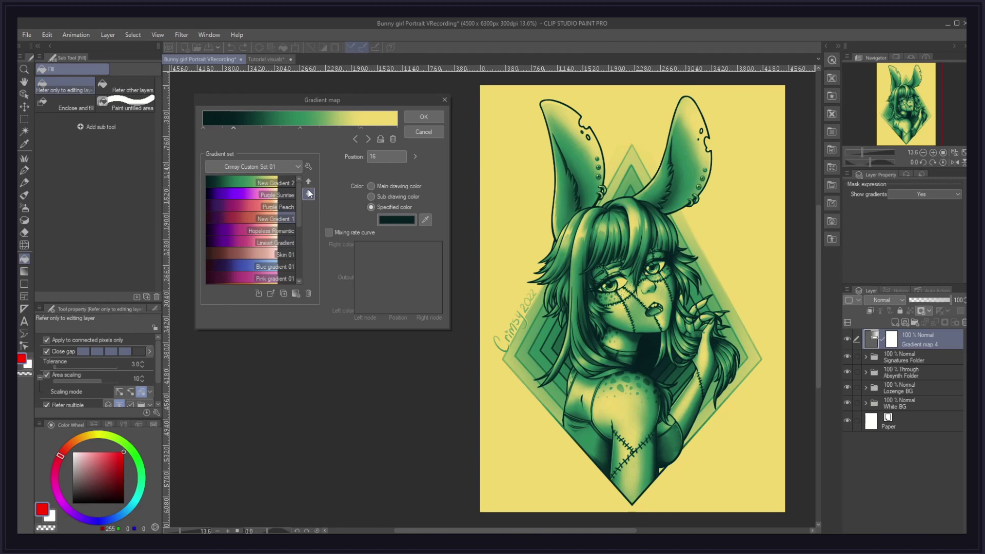
{"action": "left_click", "coordinate": [309, 183]}
{"action": "left_click", "coordinate": [309, 183]}
{"action": "left_click", "coordinate": [309, 182]}
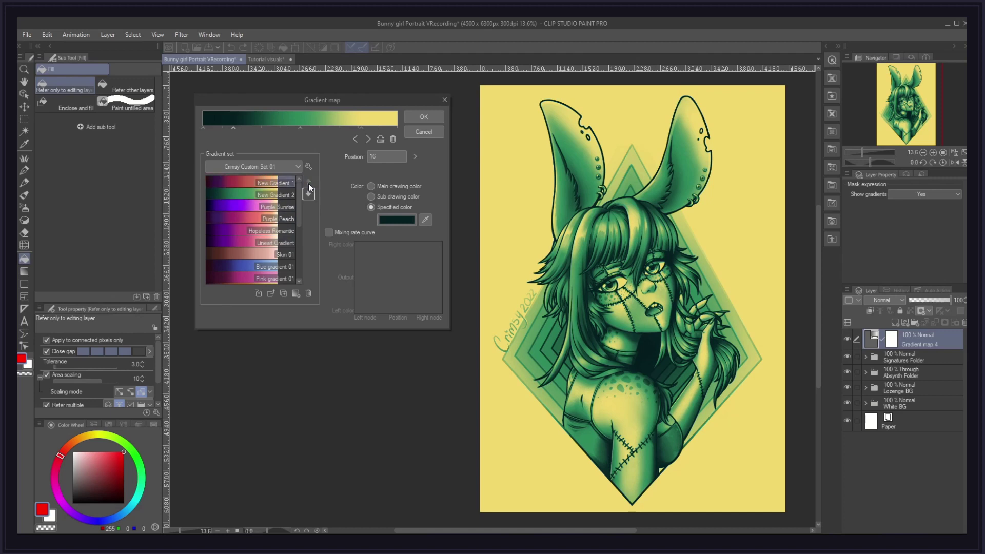
{"action": "right_click", "coordinate": [249, 195]}
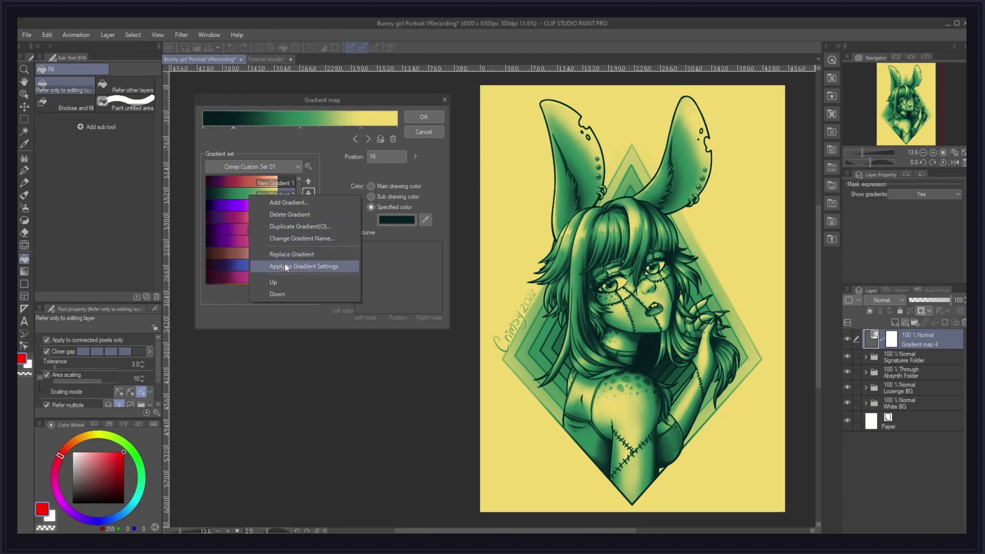
{"action": "left_click", "coordinate": [290, 320]}
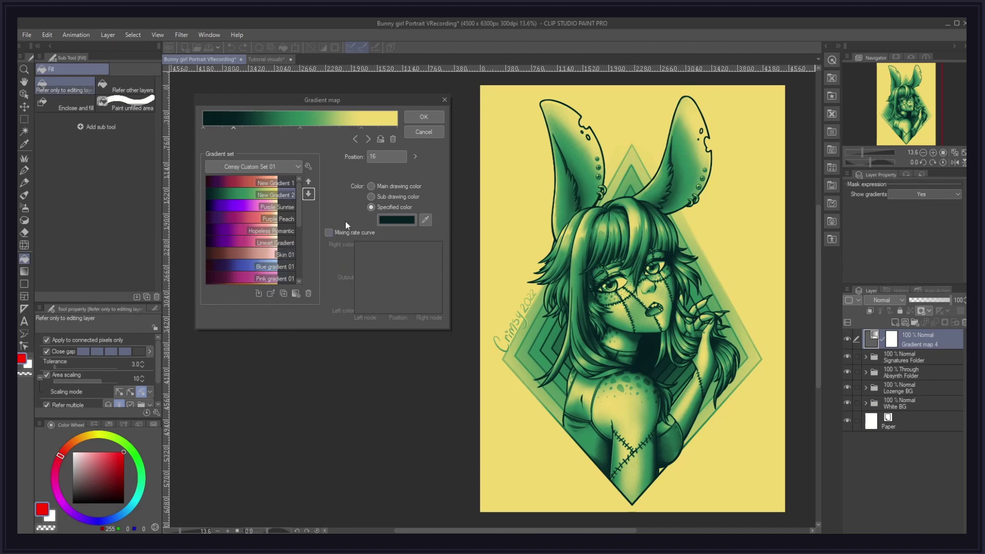
Step: Apply the gradient map, then reopen it to preview New Gradient 1 and cancel the purple-peach preview
{"action": "left_click", "coordinate": [424, 117]}
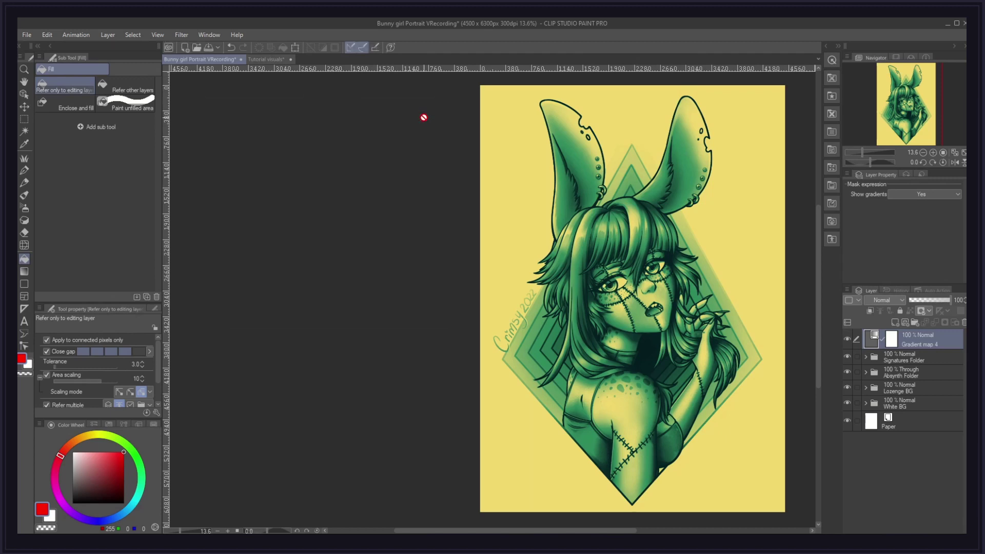
{"action": "double_click", "coordinate": [876, 335]}
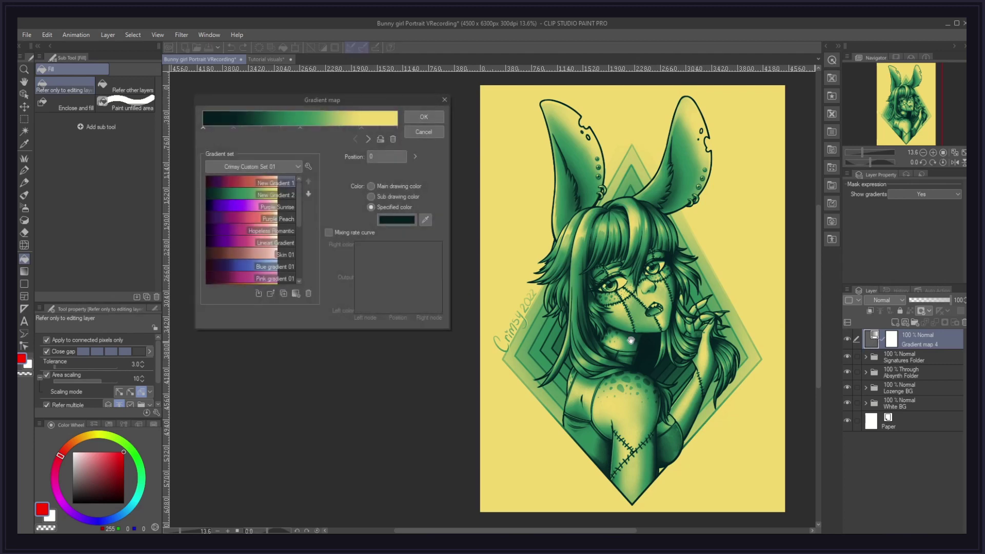
{"action": "left_click", "coordinate": [242, 183]}
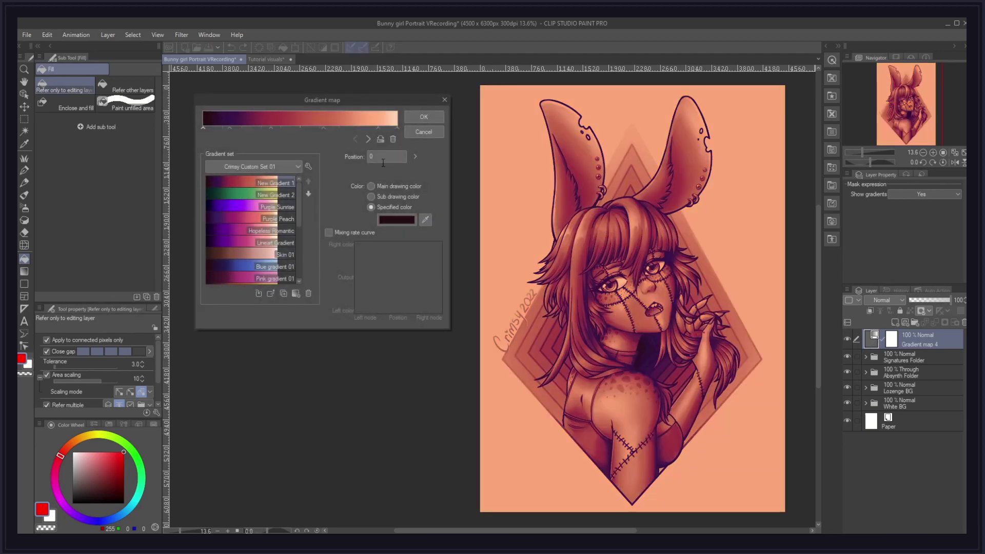
{"action": "left_click", "coordinate": [424, 132]}
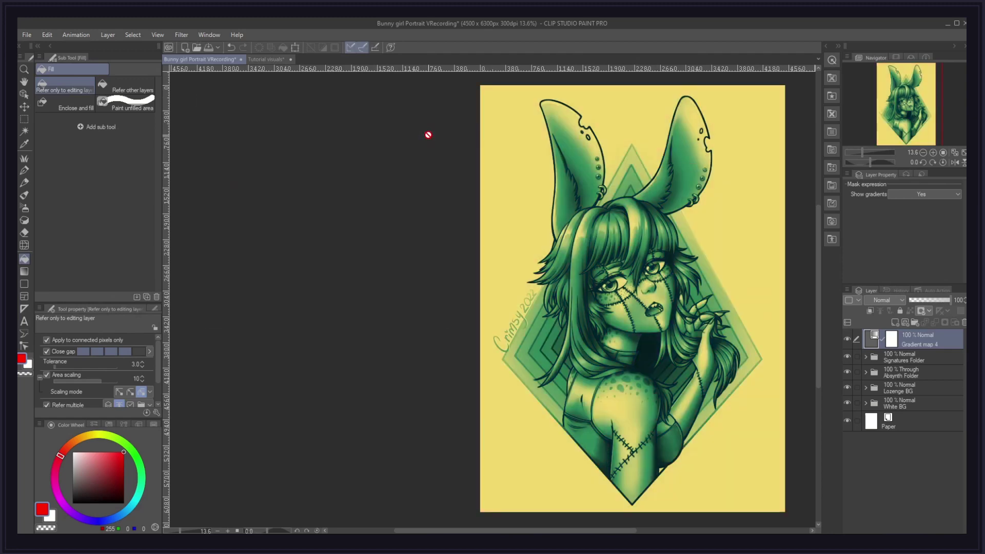
Step: Delete New Gradient 3 from Crimsy Custom Set 01, then reopen the Gradient map 4 settings
{"action": "double_click", "coordinate": [874, 339]}
{"action": "scroll", "coordinate": [238, 265], "scroll_direction": "down", "scroll_amount": 4}
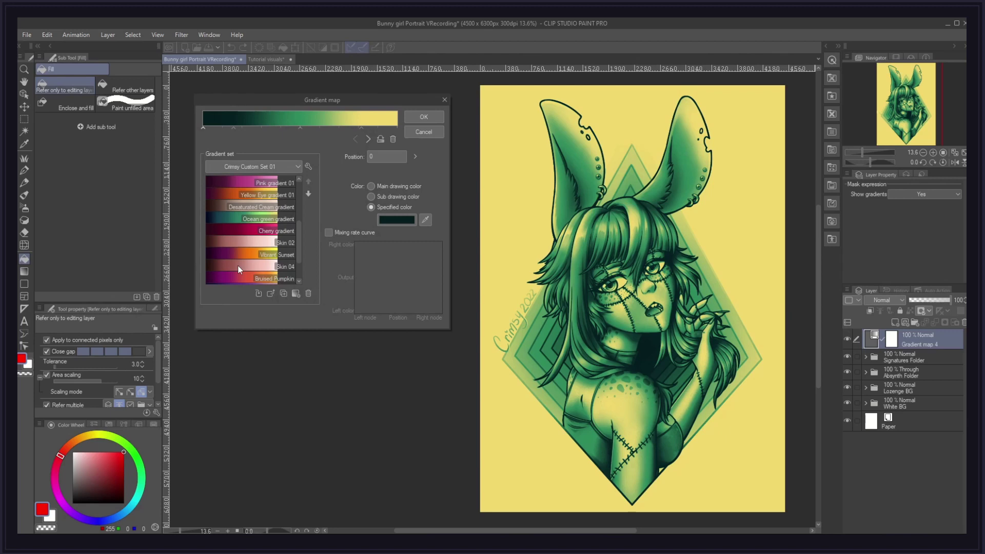
{"action": "left_click", "coordinate": [268, 280]}
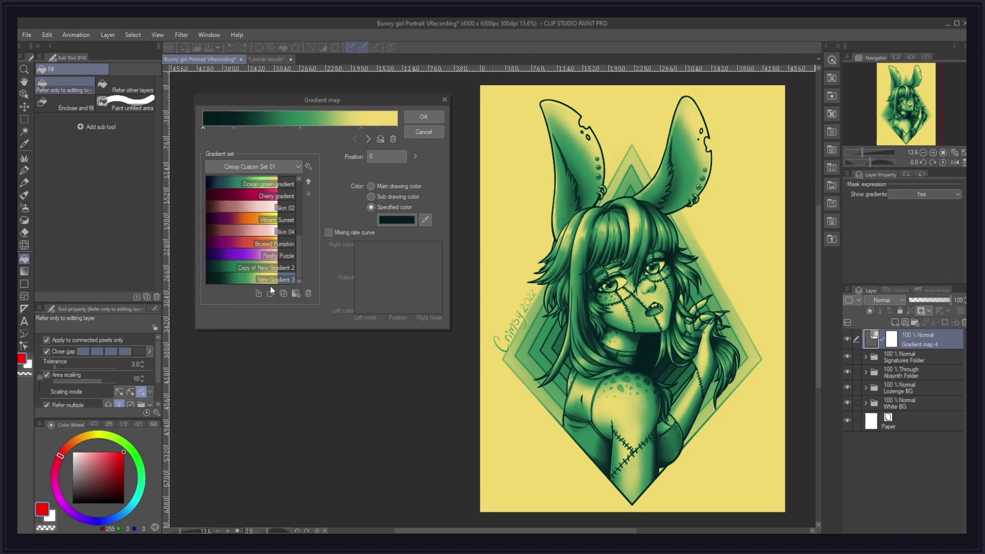
{"action": "left_click", "coordinate": [308, 293]}
{"action": "left_click", "coordinate": [496, 215]}
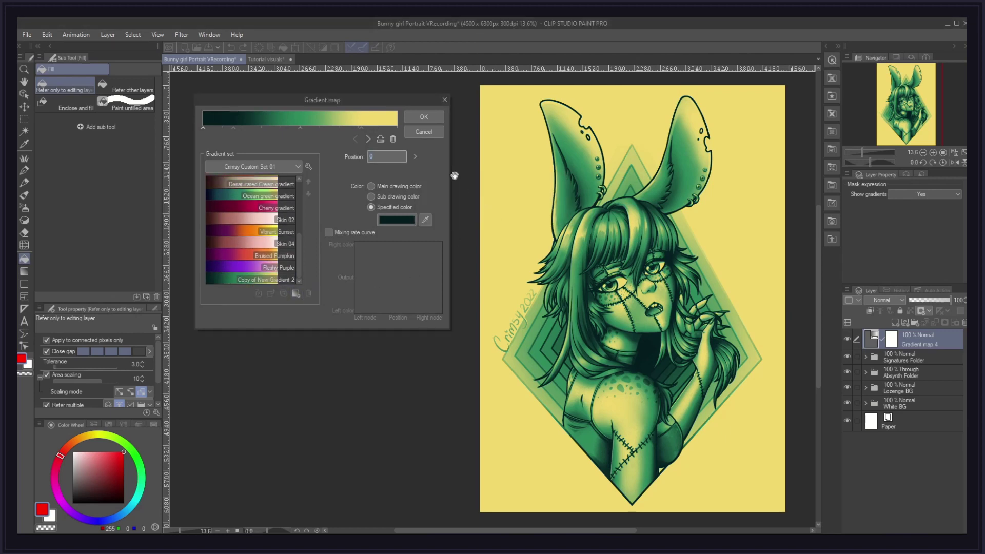
{"action": "left_click", "coordinate": [430, 132]}
{"action": "double_click", "coordinate": [874, 340]}
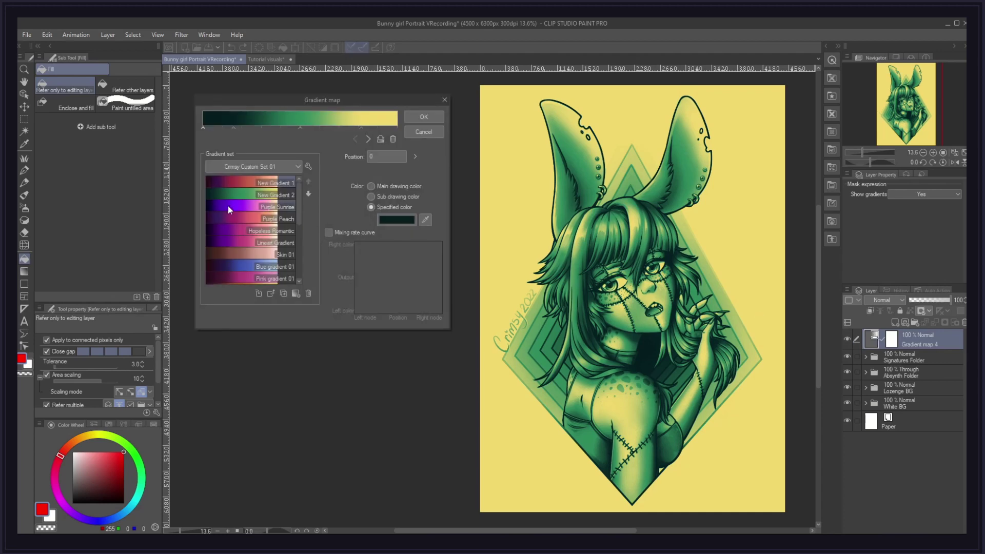
{"action": "scroll", "coordinate": [227, 205], "scroll_direction": "down", "scroll_amount": 4}
{"action": "scroll", "coordinate": [227, 257], "scroll_direction": "up", "scroll_amount": 5}
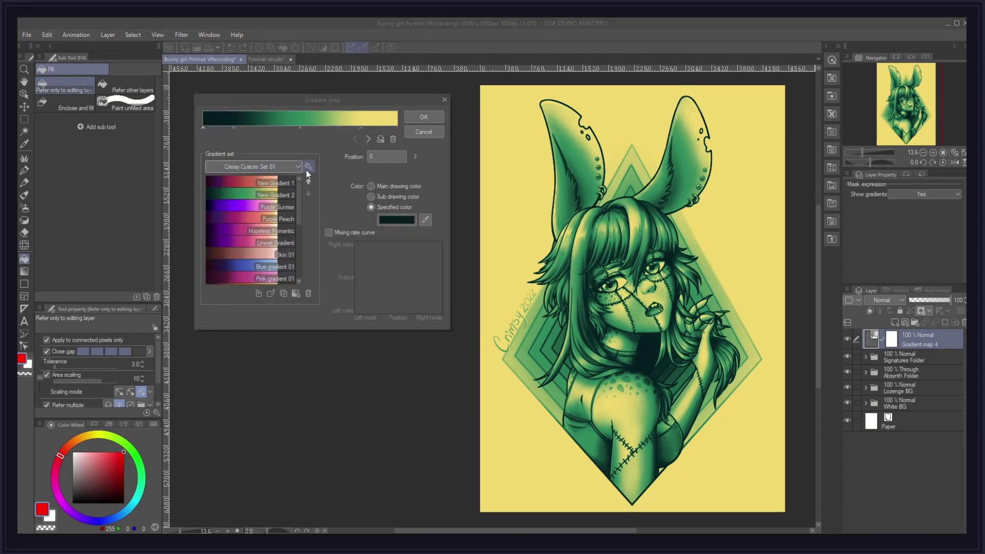
Step: Create a test gradient set, New Gradient set 1, and delete it again
{"action": "left_click", "coordinate": [308, 166]}
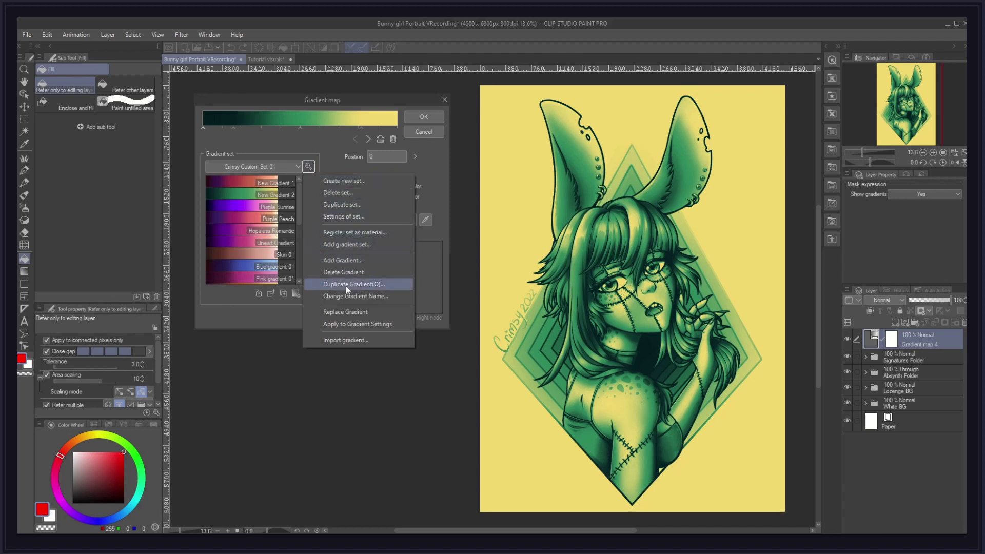
{"action": "left_click", "coordinate": [338, 181]}
{"action": "left_click", "coordinate": [561, 273]}
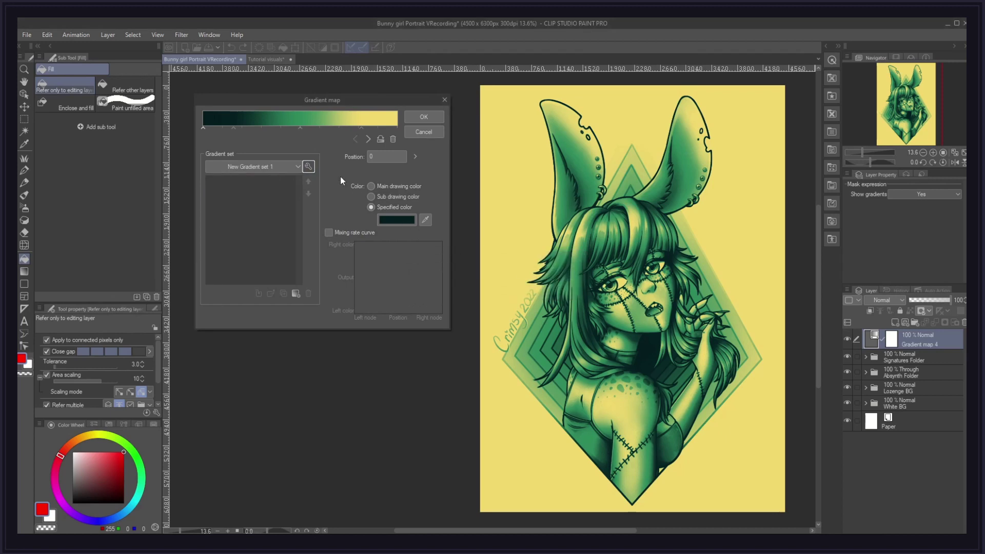
{"action": "left_click", "coordinate": [308, 166]}
{"action": "left_click", "coordinate": [331, 193]}
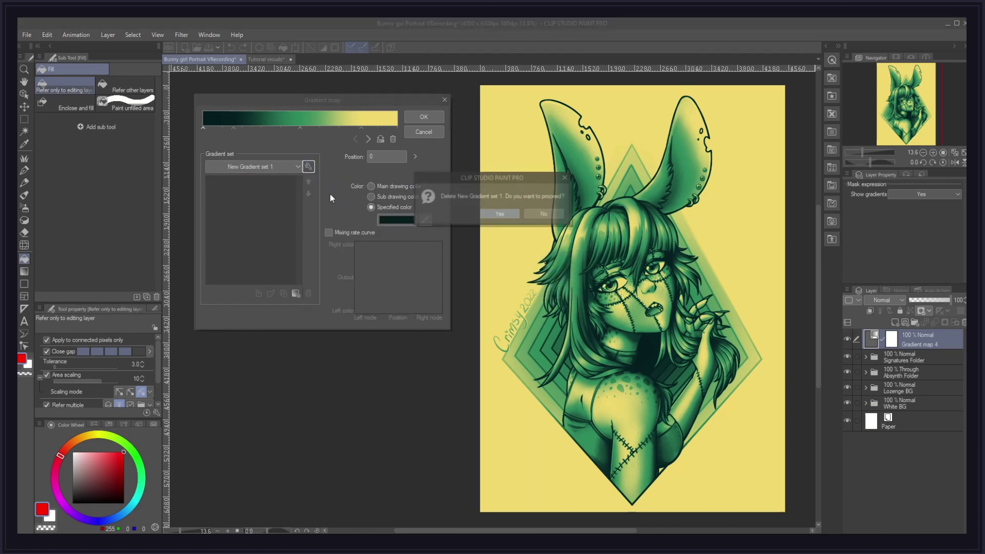
{"action": "left_click", "coordinate": [476, 216]}
Step: Duplicate Crimsy Custom Set 01 as a new set named 'blep'
{"action": "left_click", "coordinate": [276, 166]}
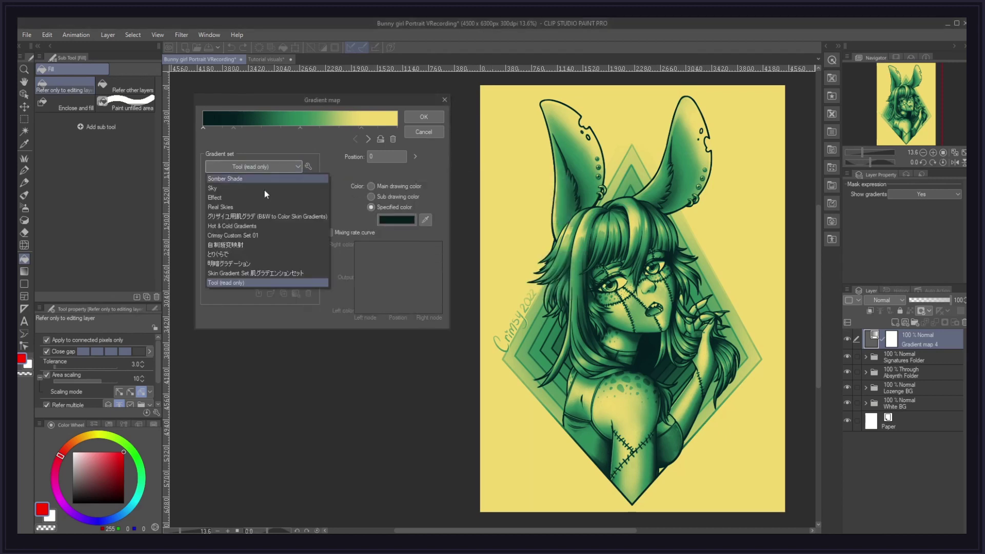
{"action": "left_click", "coordinate": [263, 236]}
{"action": "left_click", "coordinate": [307, 167]}
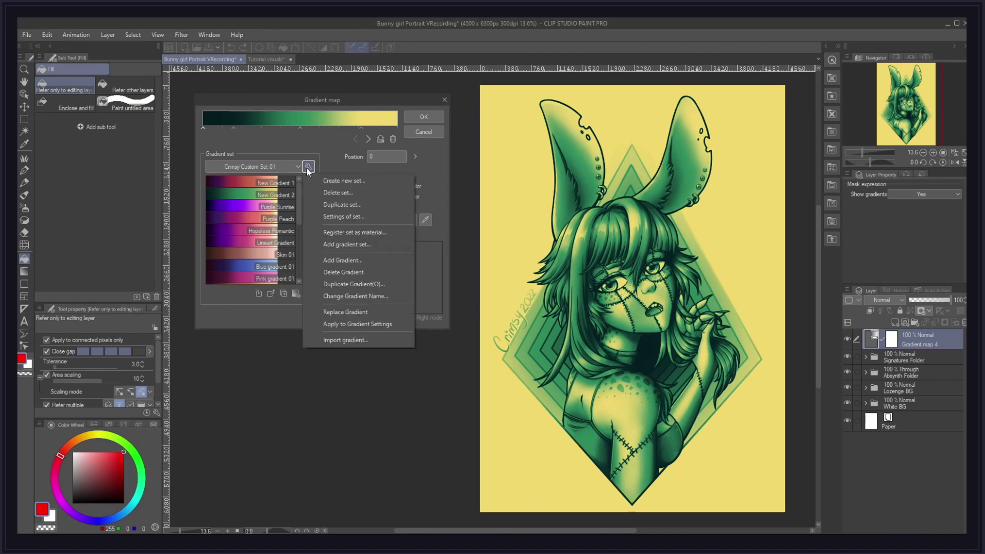
{"action": "left_click", "coordinate": [330, 210]}
{"action": "type", "text": "blep"}
{"action": "left_click", "coordinate": [548, 276]}
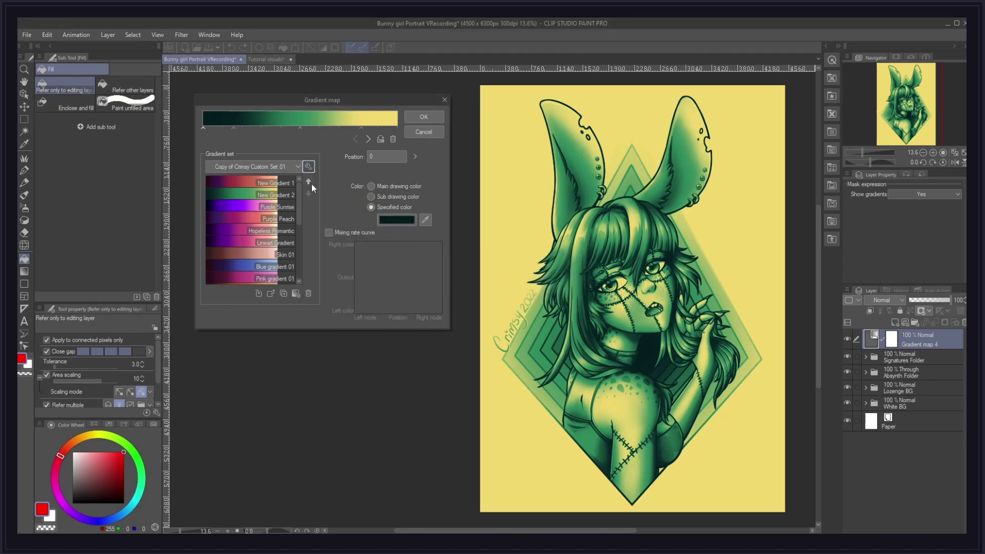
{"action": "left_click", "coordinate": [309, 167]}
Step: Register the blep set as a material in the Crimsy Materials folder
{"action": "left_click", "coordinate": [333, 232]}
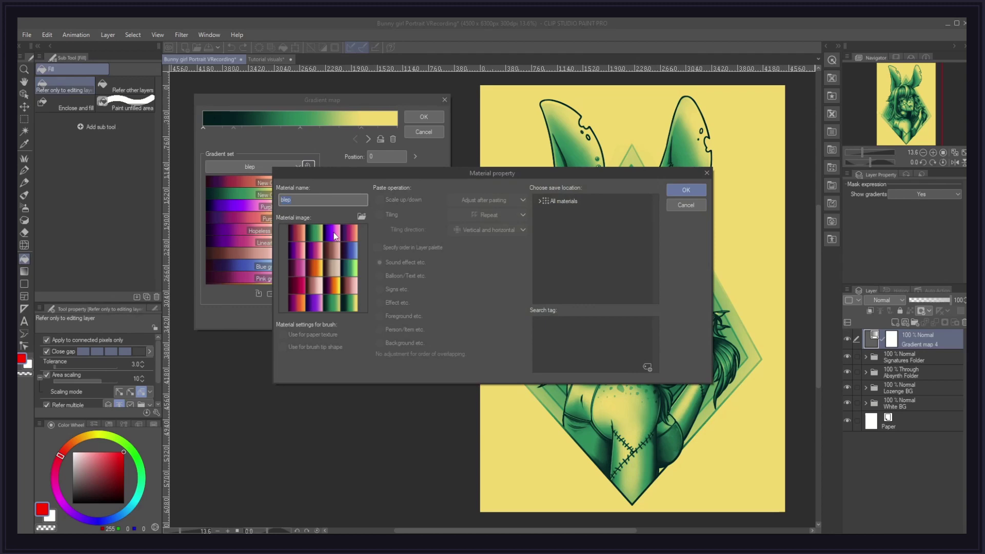
{"action": "left_click", "coordinate": [539, 202]}
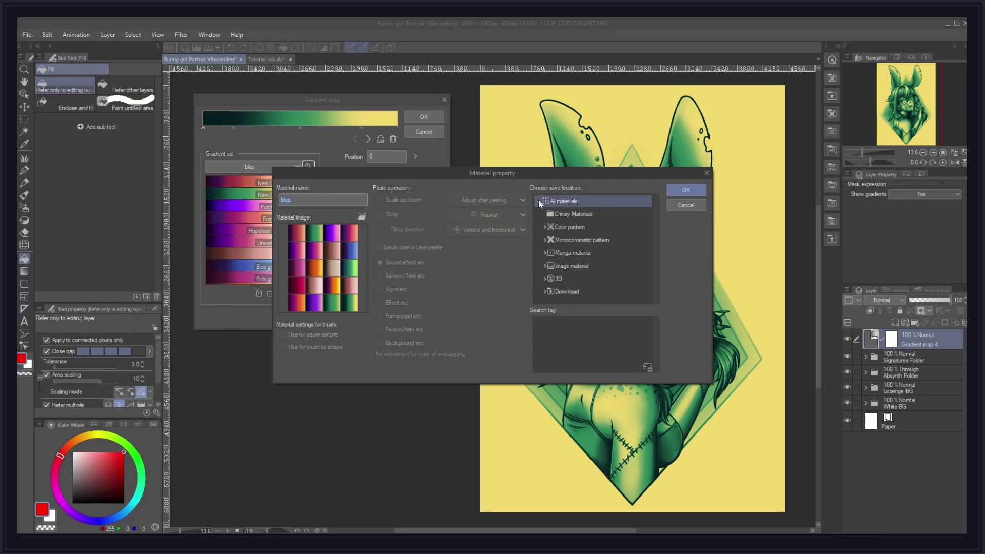
{"action": "left_click", "coordinate": [574, 214]}
{"action": "left_click", "coordinate": [687, 192]}
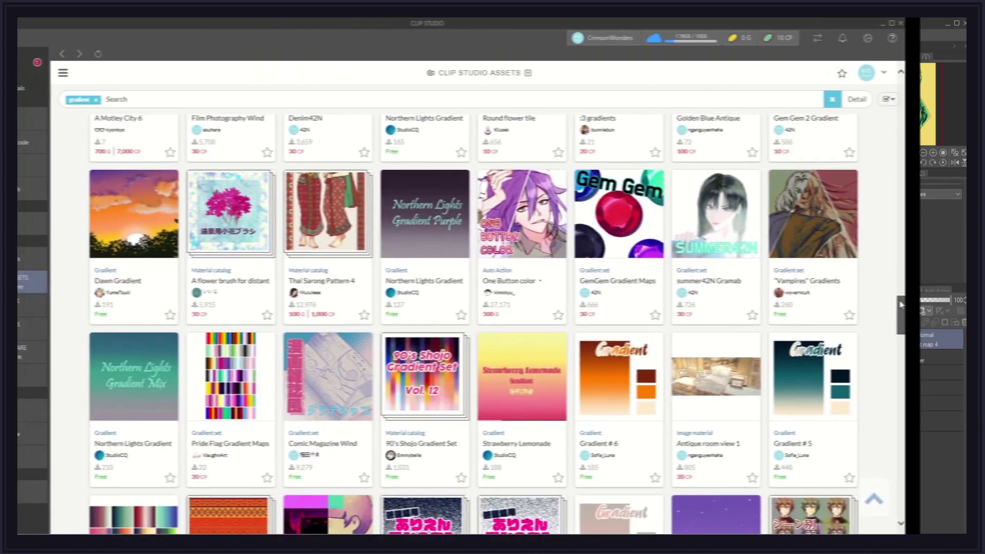
Step: Open the free Gradation gradient set's page in Clip Studio Assets and download it
{"action": "left_click_drag", "start_coordinate": [902, 304], "coordinate": [900, 318]}
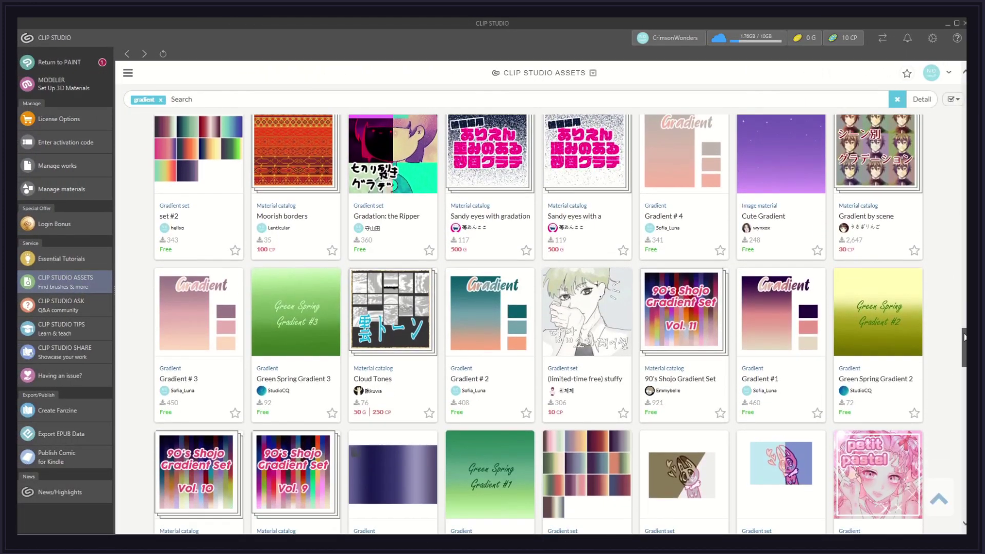
{"action": "left_click_drag", "start_coordinate": [964, 337], "coordinate": [964, 422]}
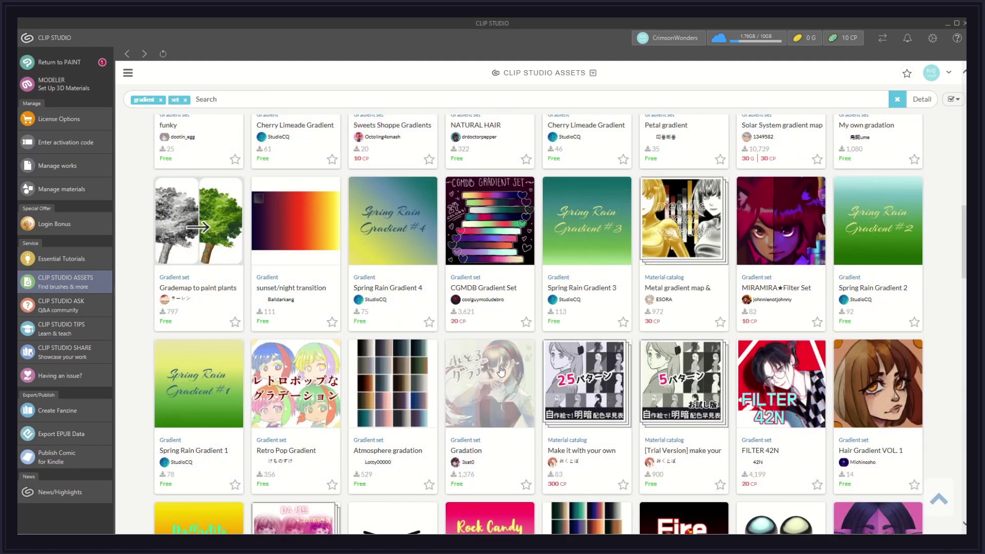
{"action": "left_click", "coordinate": [501, 371]}
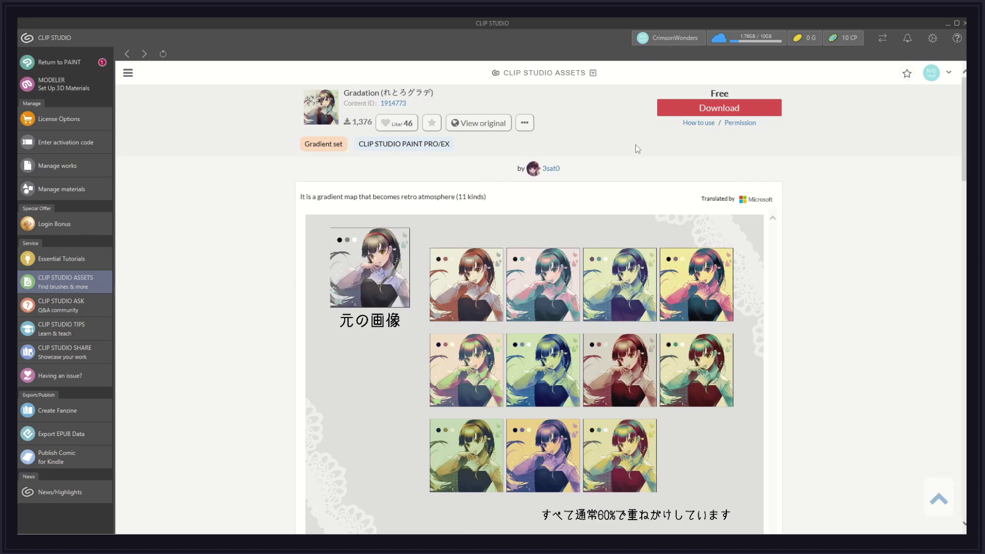
{"action": "left_click", "coordinate": [687, 108]}
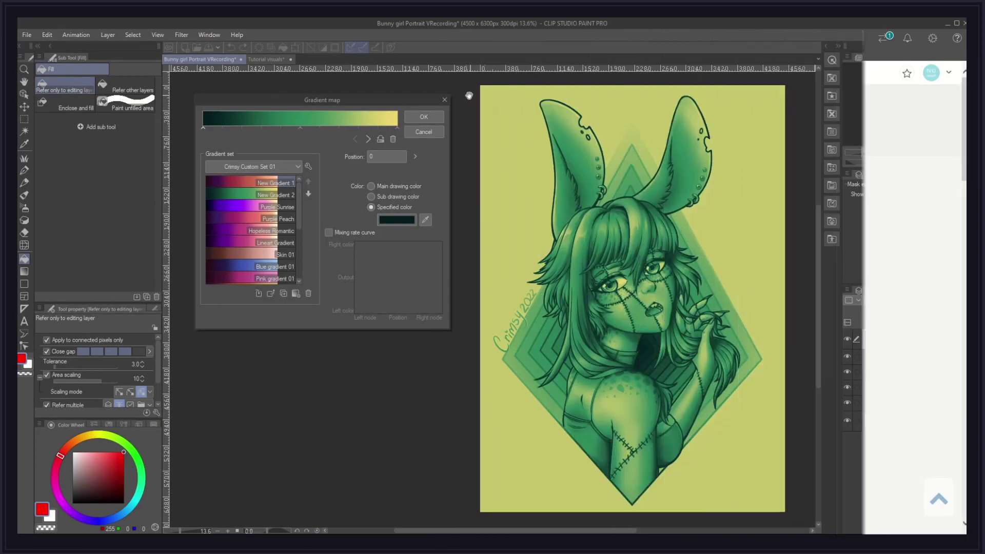
Step: Locate the downloaded gradient set in the Material library and try dragging it into the gradient tools
{"action": "left_click", "coordinate": [424, 116]}
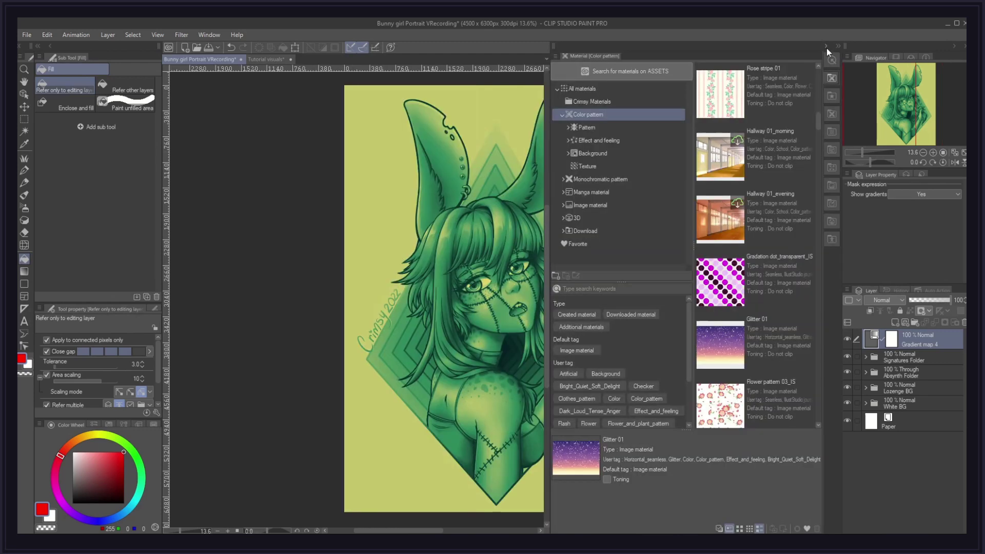
{"action": "left_click", "coordinate": [832, 60]}
{"action": "left_click", "coordinate": [585, 231]}
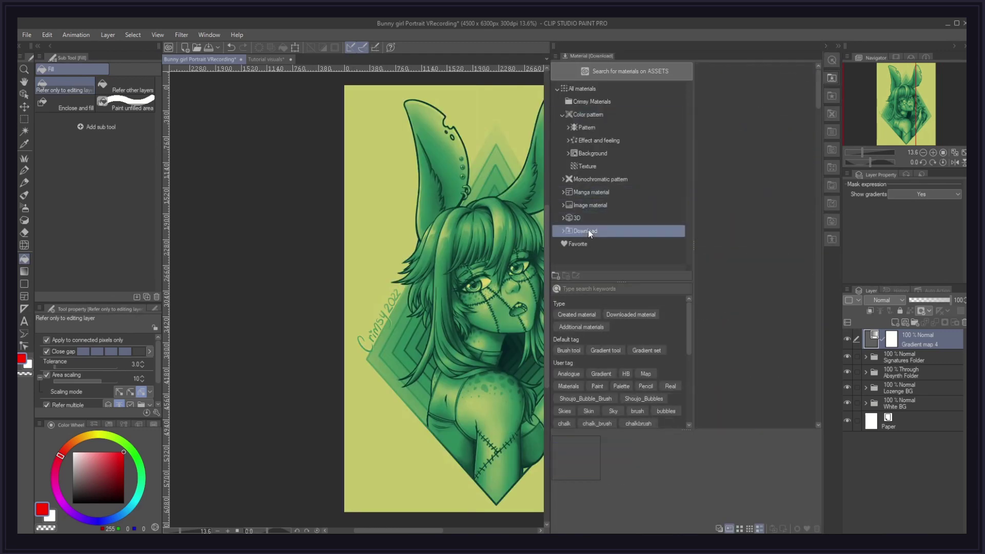
{"action": "left_click", "coordinate": [24, 271]}
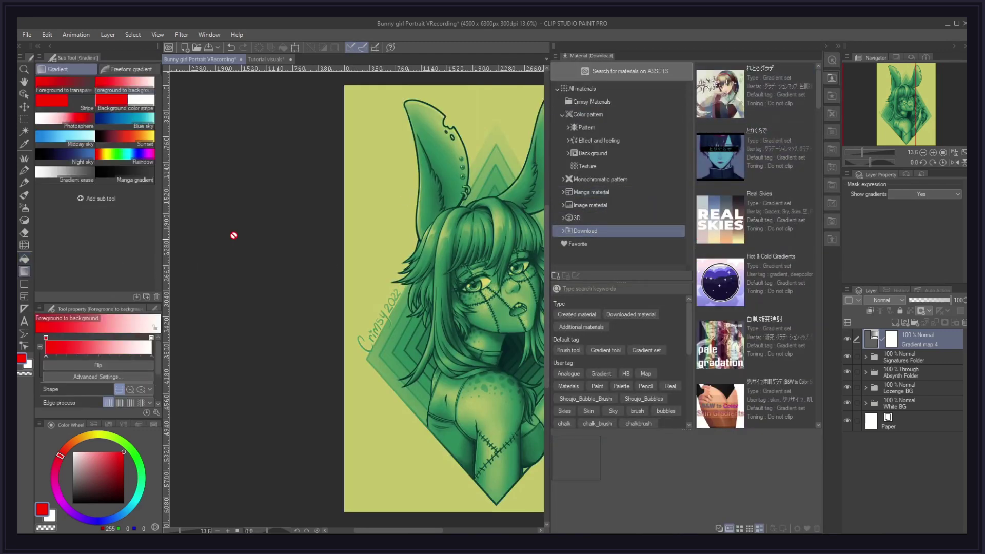
{"action": "left_click_drag", "start_coordinate": [718, 96], "coordinate": [81, 248]}
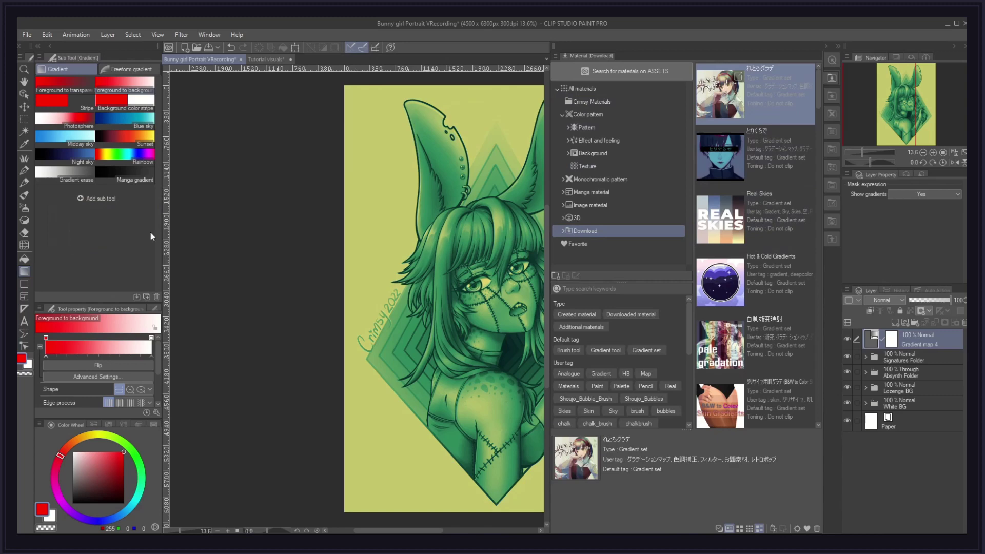
{"action": "left_click", "coordinate": [826, 46]}
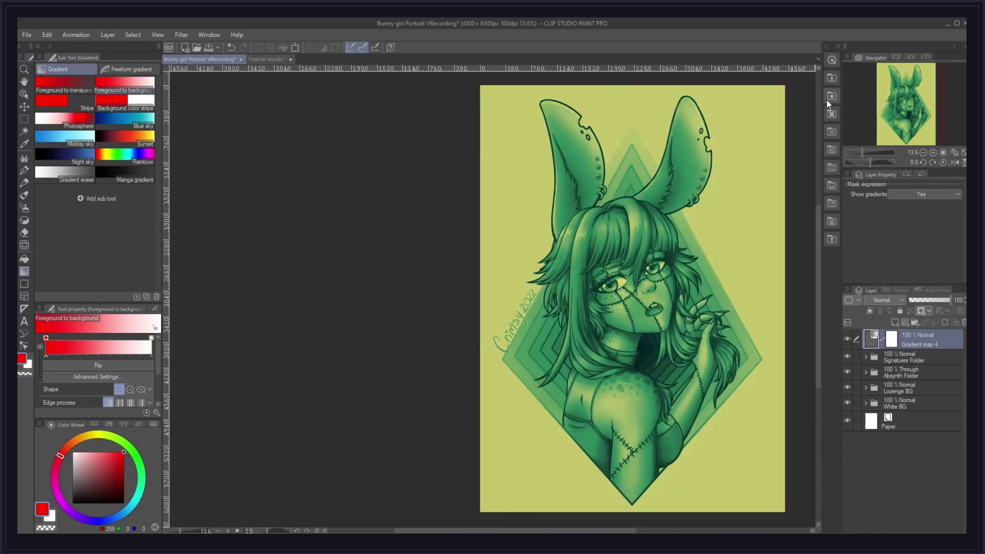
Step: Add the downloaded れとろグラデ gradient set to Gradient map 4's settings
{"action": "double_click", "coordinate": [874, 340]}
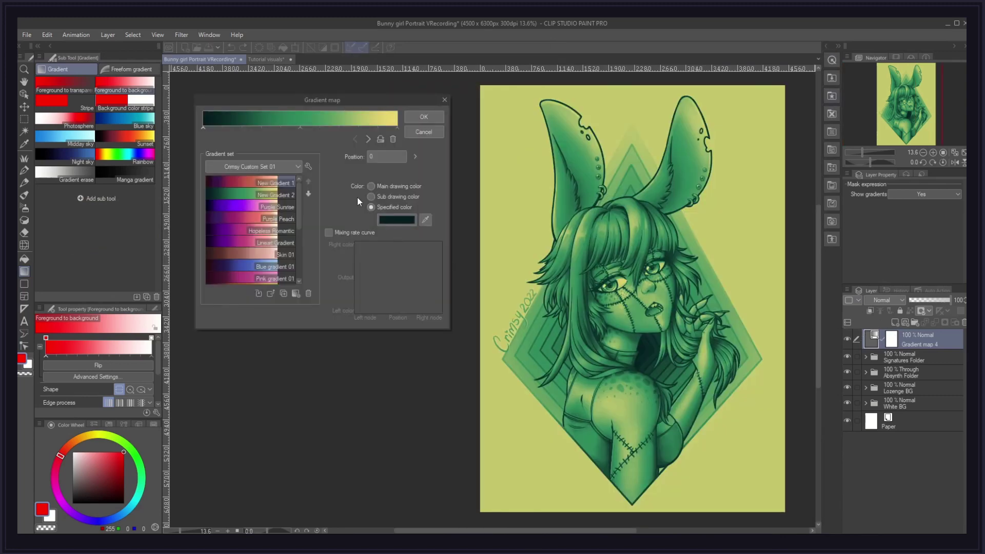
{"action": "left_click", "coordinate": [308, 166]}
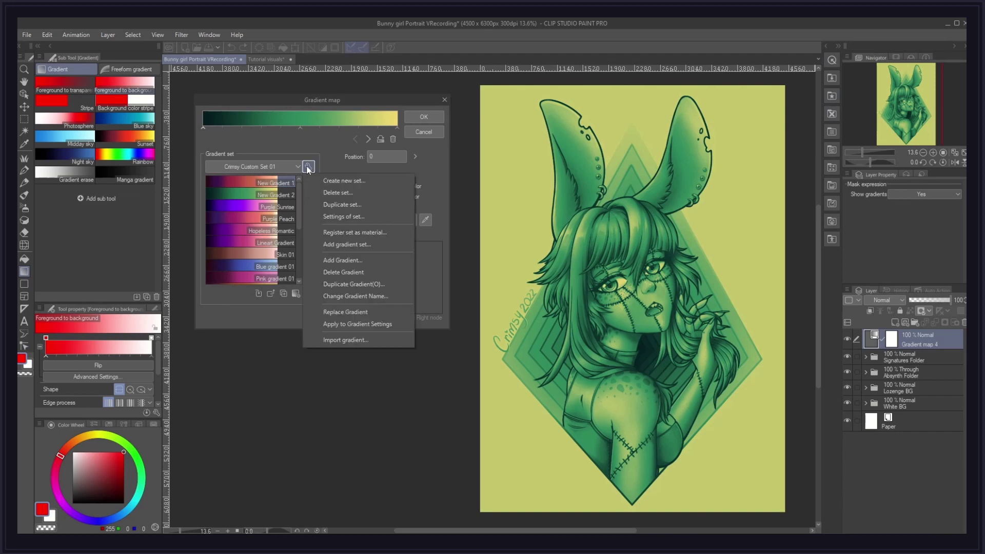
{"action": "left_click", "coordinate": [331, 244]}
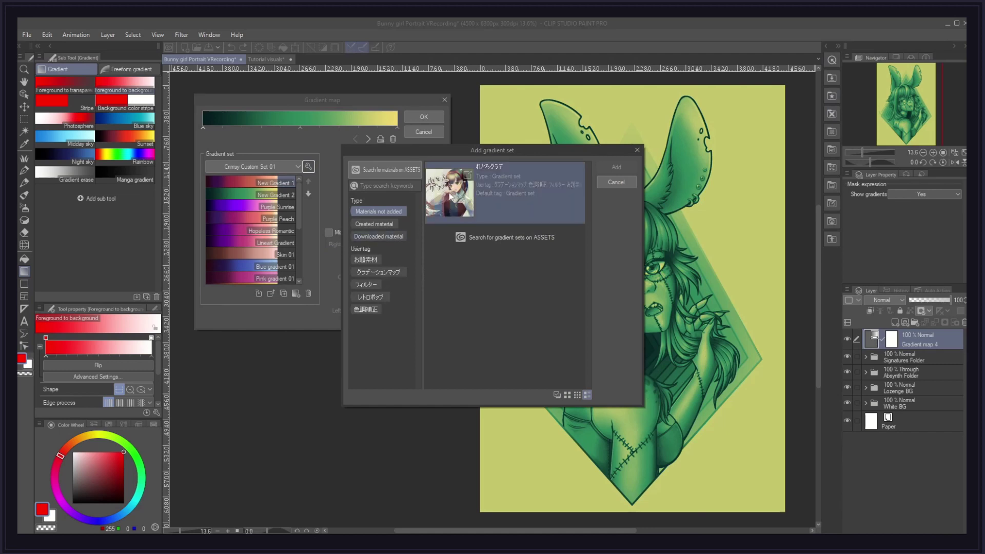
{"action": "left_click", "coordinate": [453, 206]}
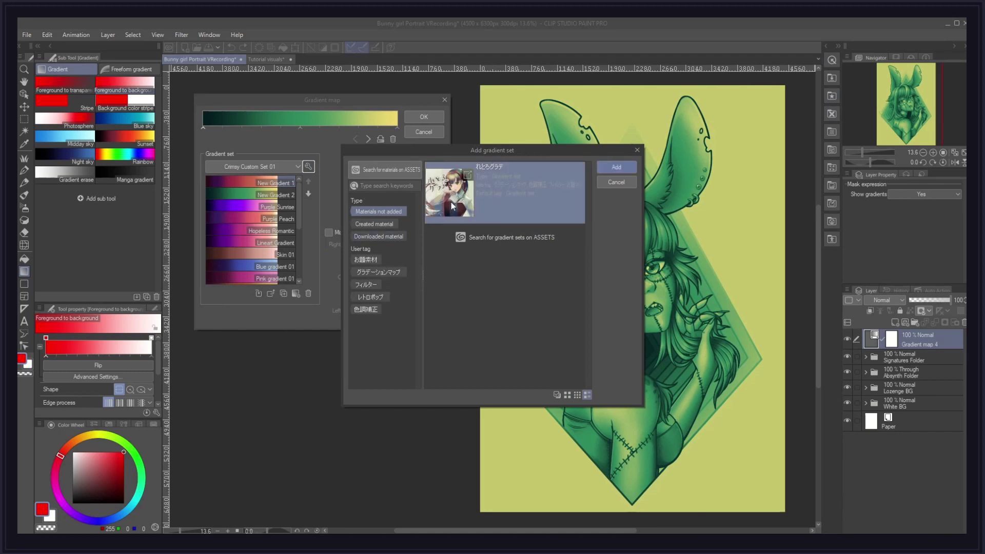
{"action": "left_click", "coordinate": [612, 169]}
Step: Preview gradients 07, 04 and 01, then apply gradient 07 to the gradient map
{"action": "left_click", "coordinate": [230, 254]}
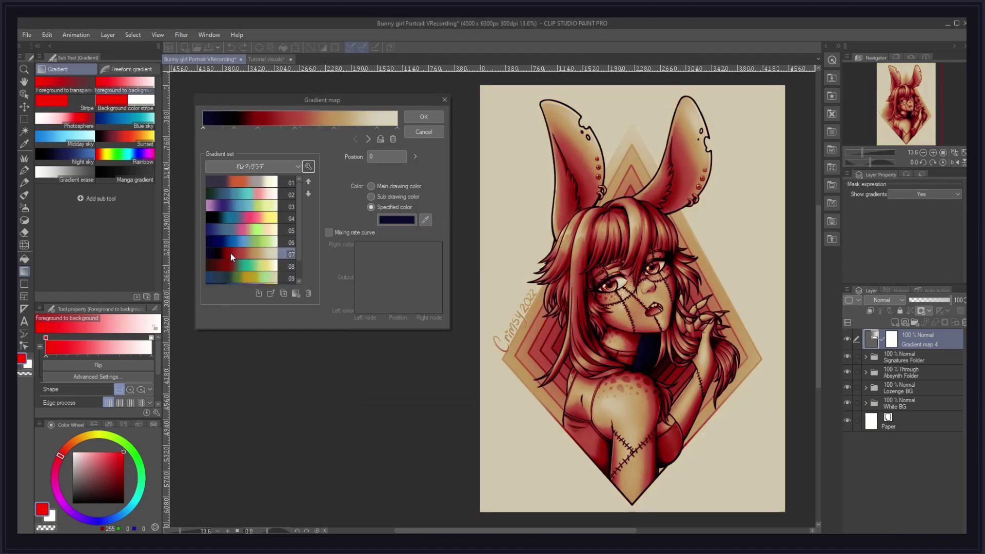
{"action": "left_click", "coordinate": [238, 219]}
{"action": "left_click", "coordinate": [238, 183]}
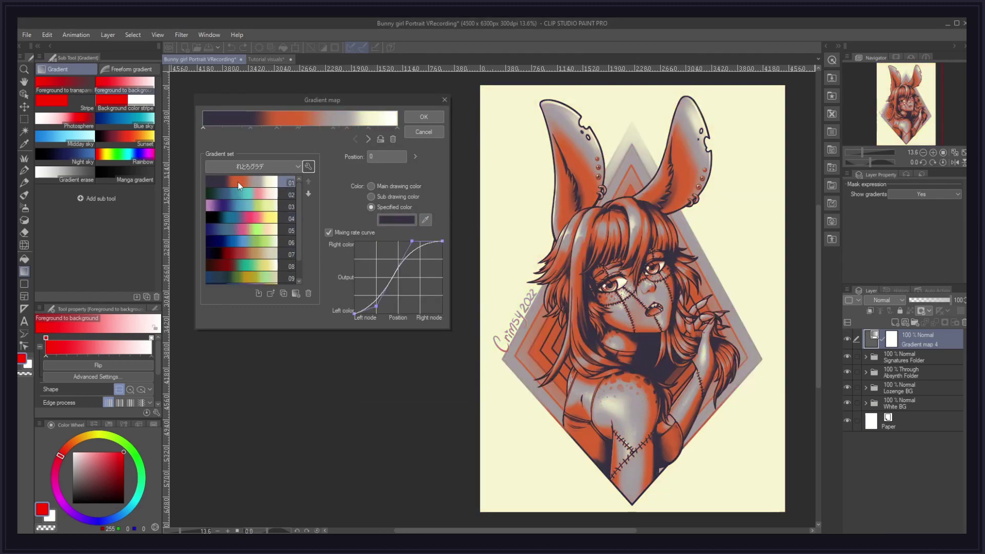
{"action": "scroll", "coordinate": [241, 245], "scroll_direction": "down", "scroll_amount": 2}
{"action": "left_click", "coordinate": [241, 232]}
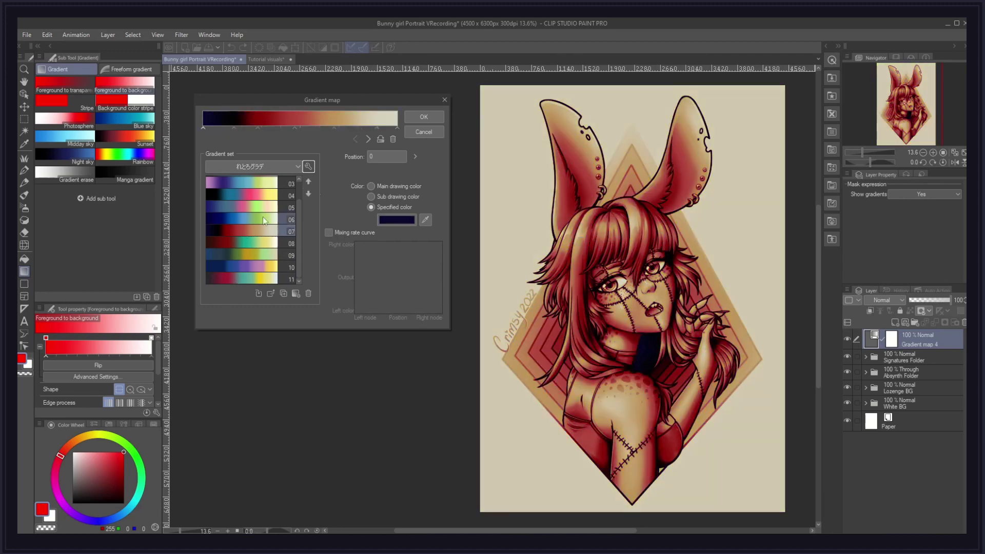
{"action": "left_click", "coordinate": [419, 118]}
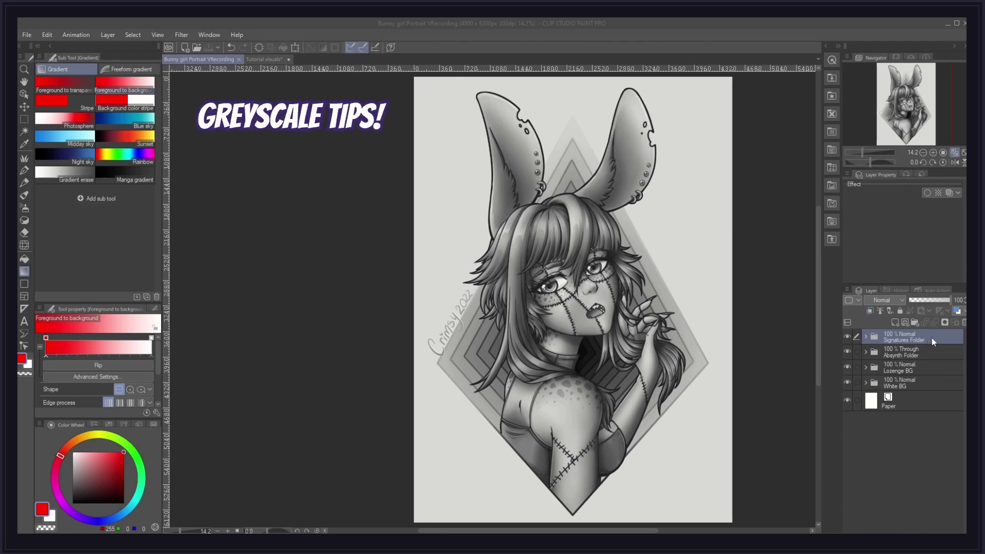
Step: Switch to the inking pen with P and pick mid grey (123, 123, 123) as the drawing colour
{"action": "key", "text": "p"}
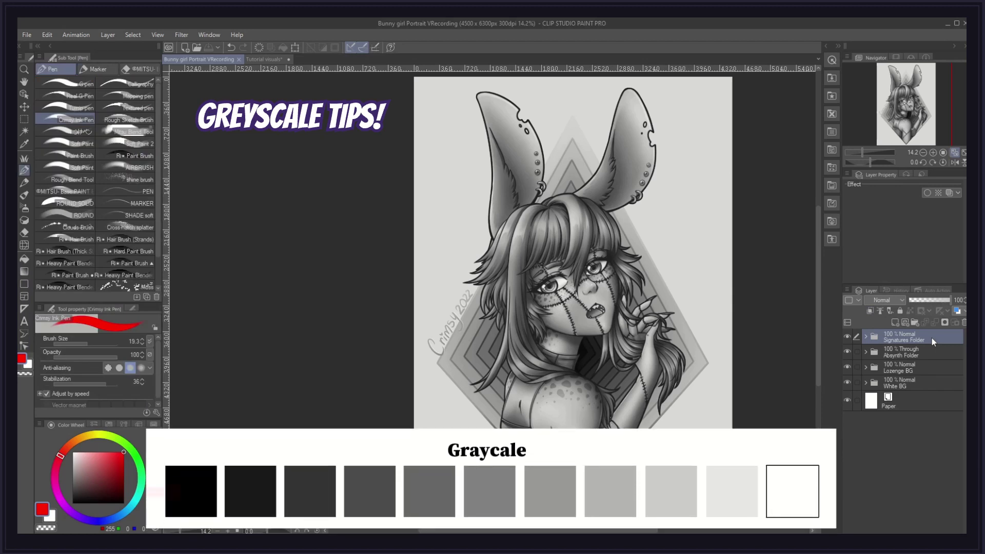
{"action": "left_click", "coordinate": [73, 478]}
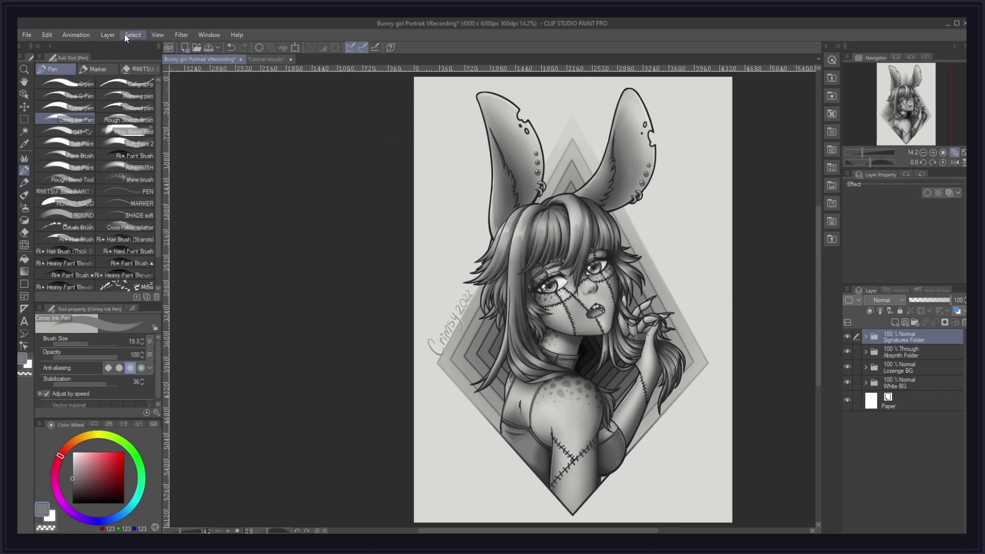
Step: Add a 6-level Posterization correction layer to check the tones, then hide it
{"action": "left_click", "coordinate": [108, 34]}
{"action": "mouse_move", "coordinate": [174, 74]}
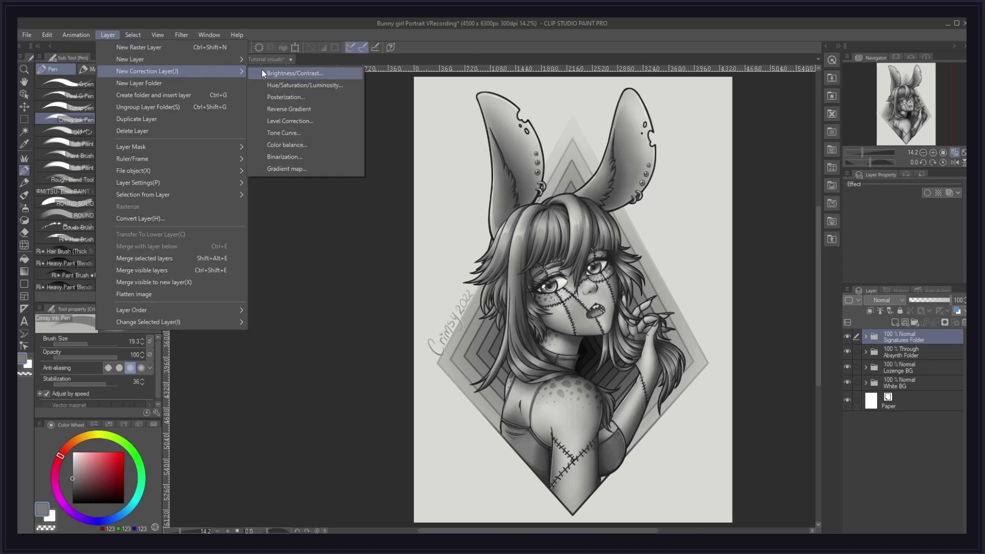
{"action": "left_click", "coordinate": [267, 101]}
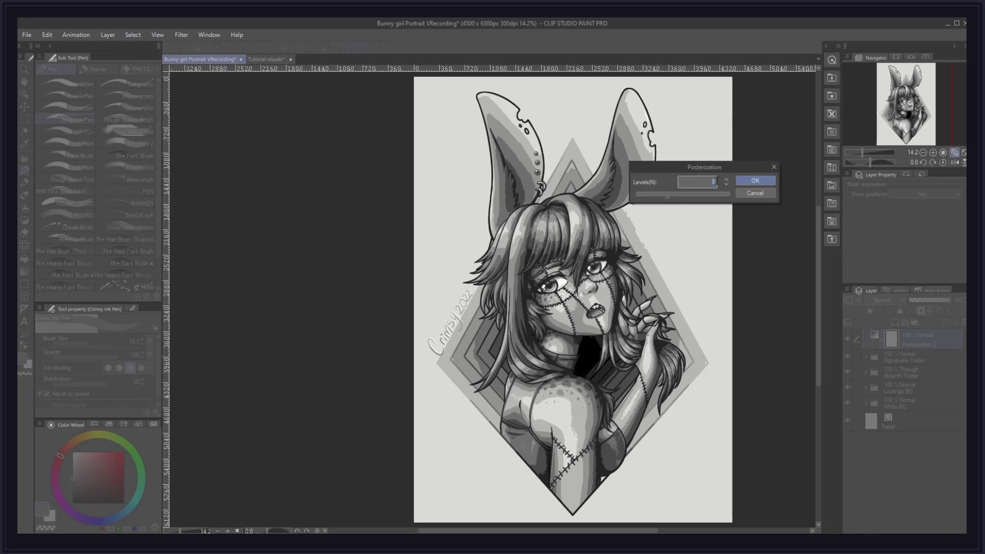
{"action": "scroll", "coordinate": [716, 182], "scroll_direction": "down", "scroll_amount": 2}
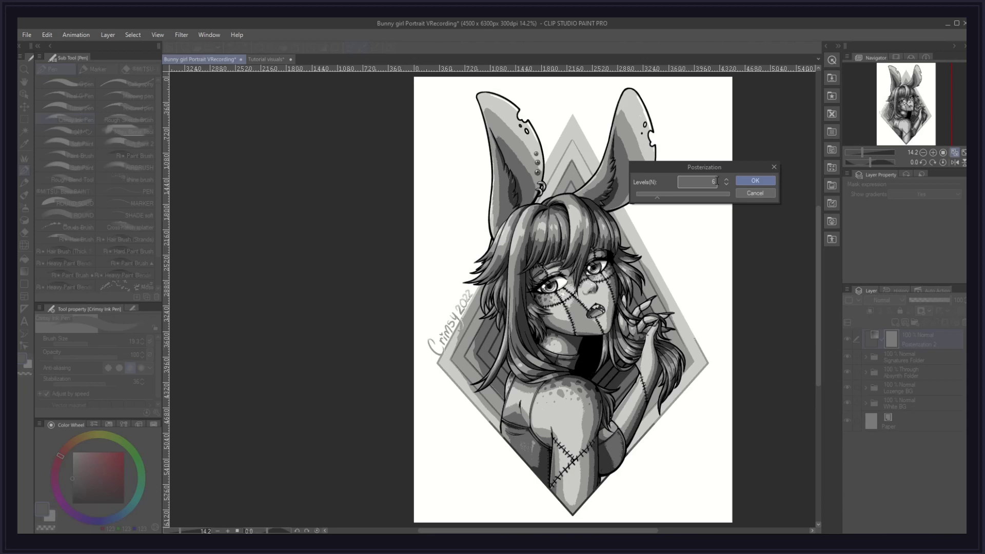
{"action": "left_click", "coordinate": [753, 182]}
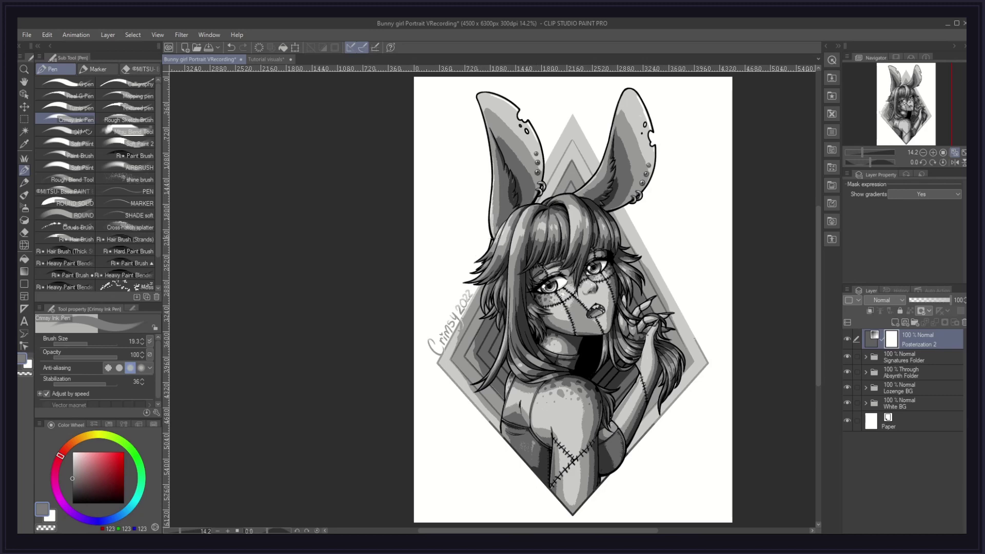
{"action": "key", "text": "ctrl+plus"}
{"action": "key", "text": "ctrl+plus"}
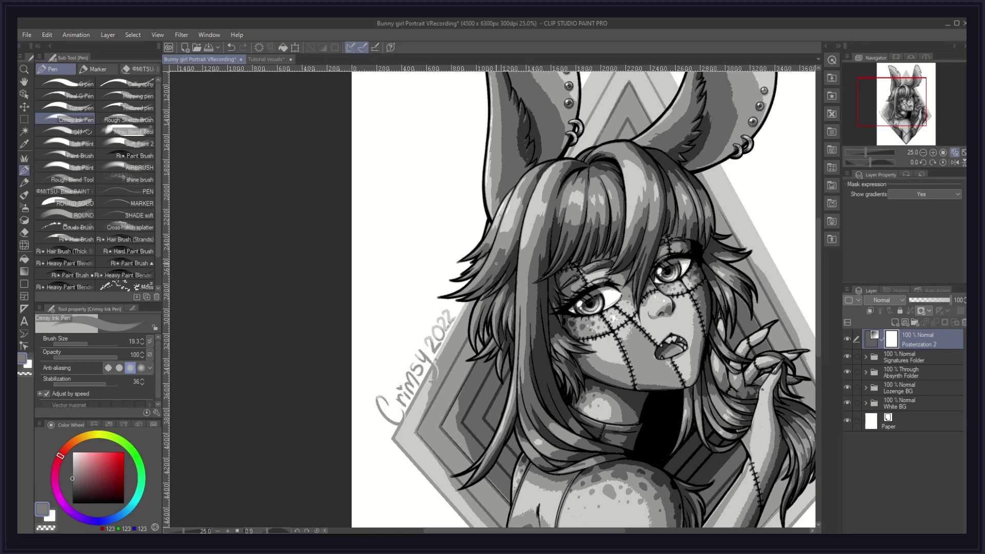
{"action": "key", "text": "ctrl+0"}
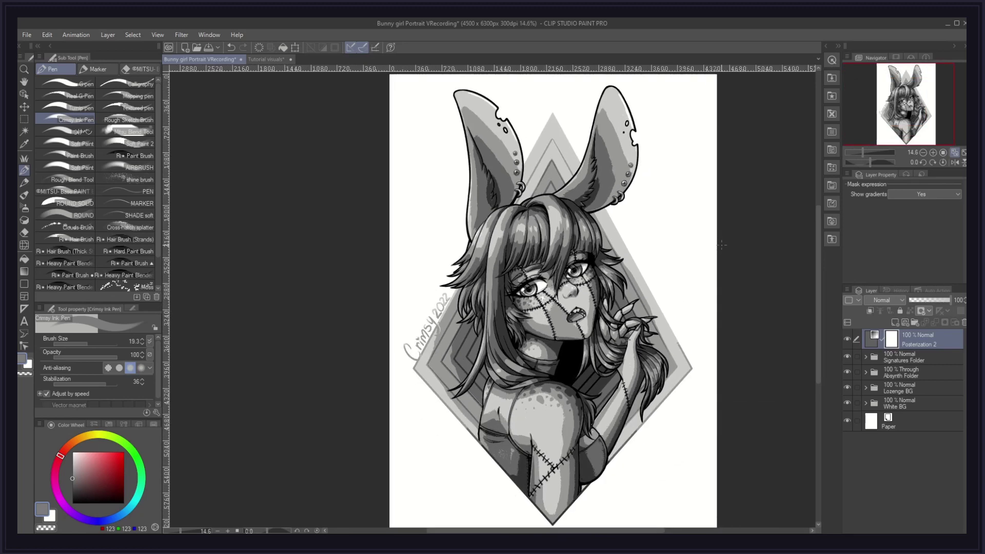
{"action": "left_click_drag", "start_coordinate": [905, 118], "coordinate": [892, 118]}
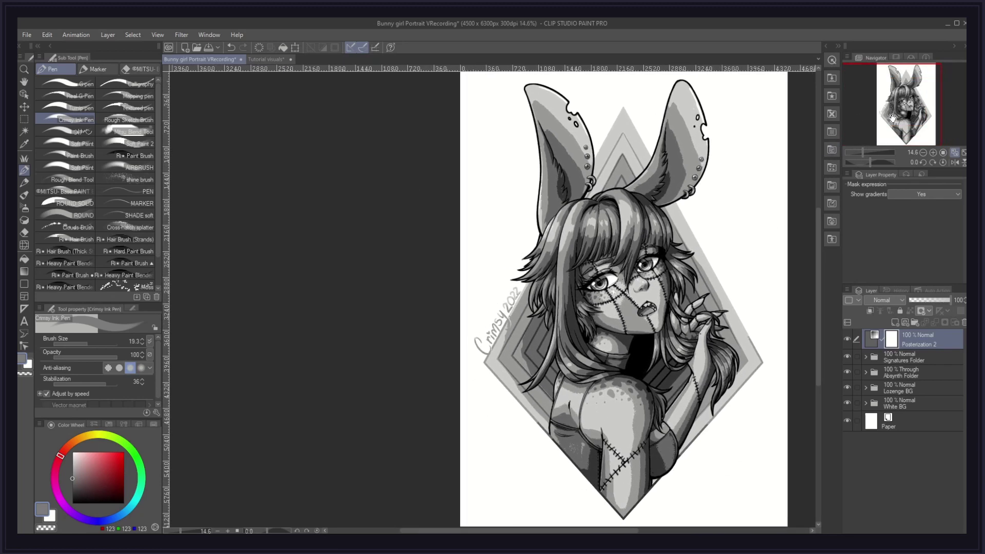
{"action": "left_click", "coordinate": [847, 339]}
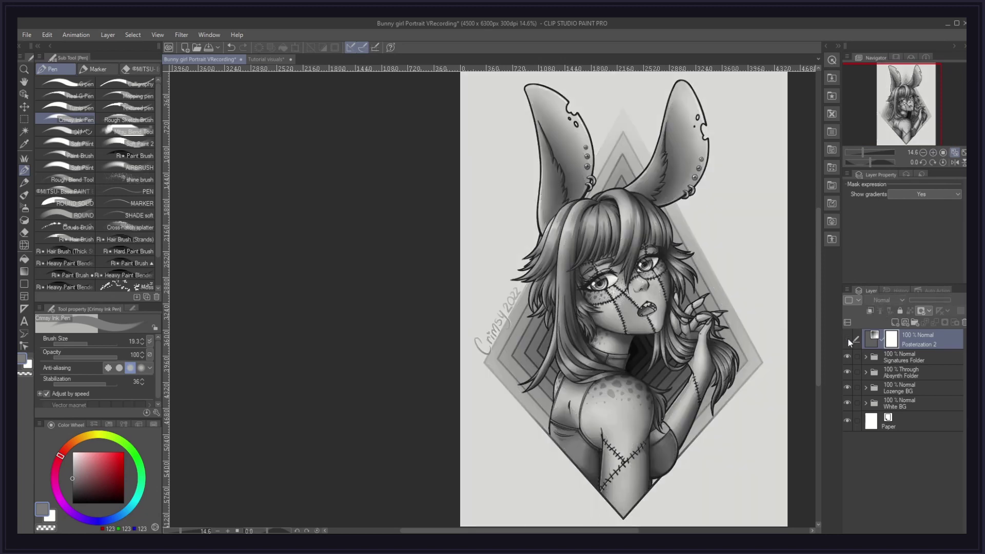
Step: Try a Brightness/Contrast correction layer with contrast 13, then discard it
{"action": "left_click", "coordinate": [108, 35]}
{"action": "mouse_move", "coordinate": [228, 71]}
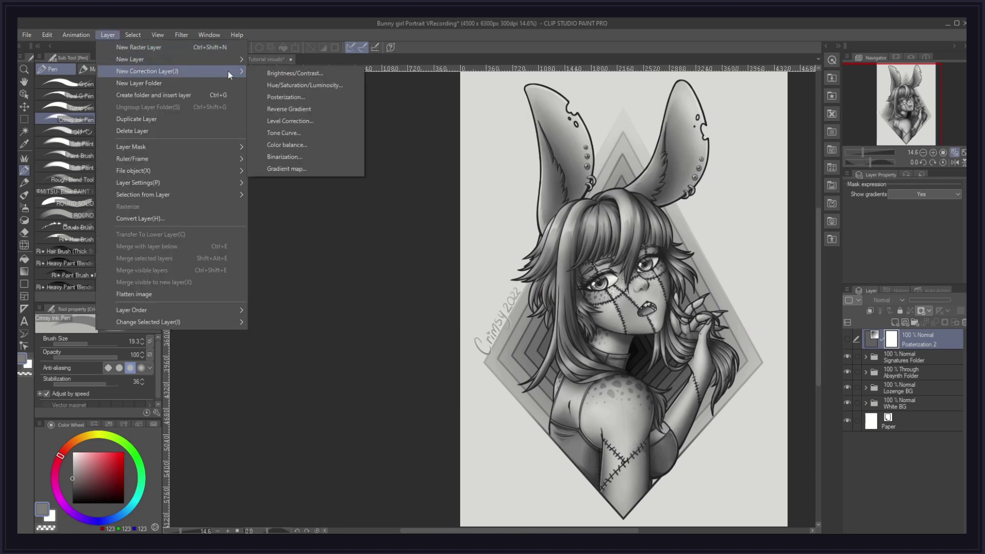
{"action": "left_click", "coordinate": [261, 73]}
{"action": "left_click_drag", "start_coordinate": [666, 124], "coordinate": [307, 137]}
{"action": "left_click_drag", "start_coordinate": [333, 193], "coordinate": [341, 198]}
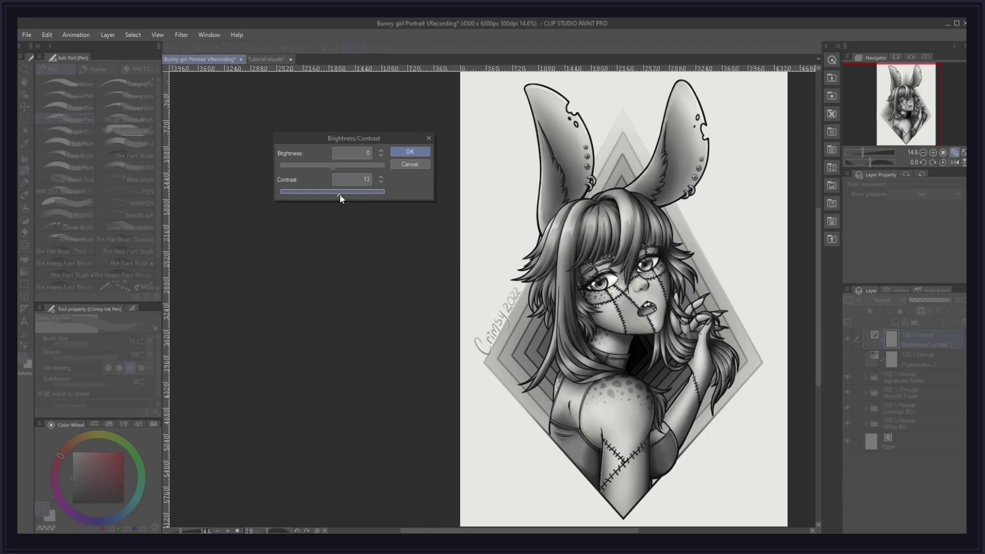
{"action": "left_click", "coordinate": [424, 164]}
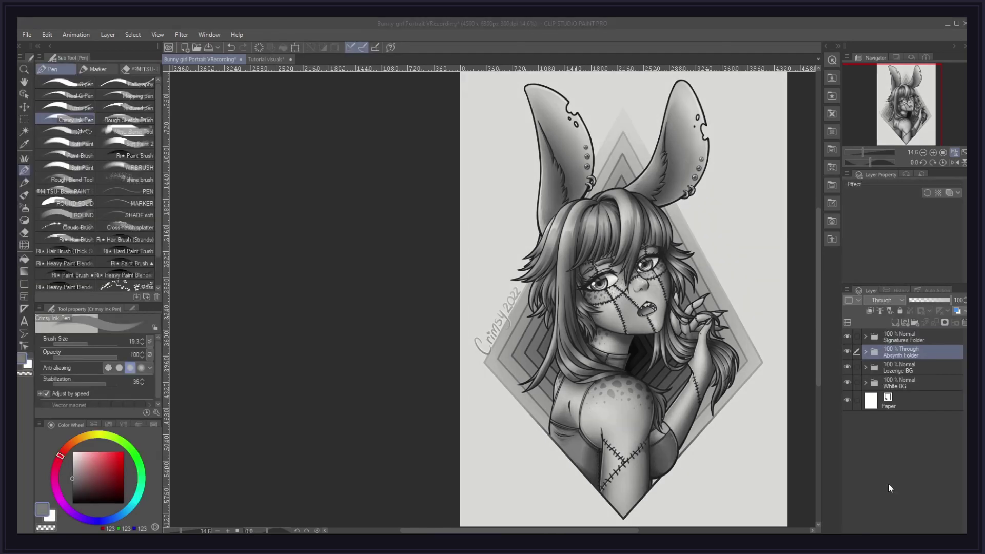
Step: Expand Absynth Folder and its Color Blocking folder in the Layer panel
{"action": "left_click", "coordinate": [866, 352]}
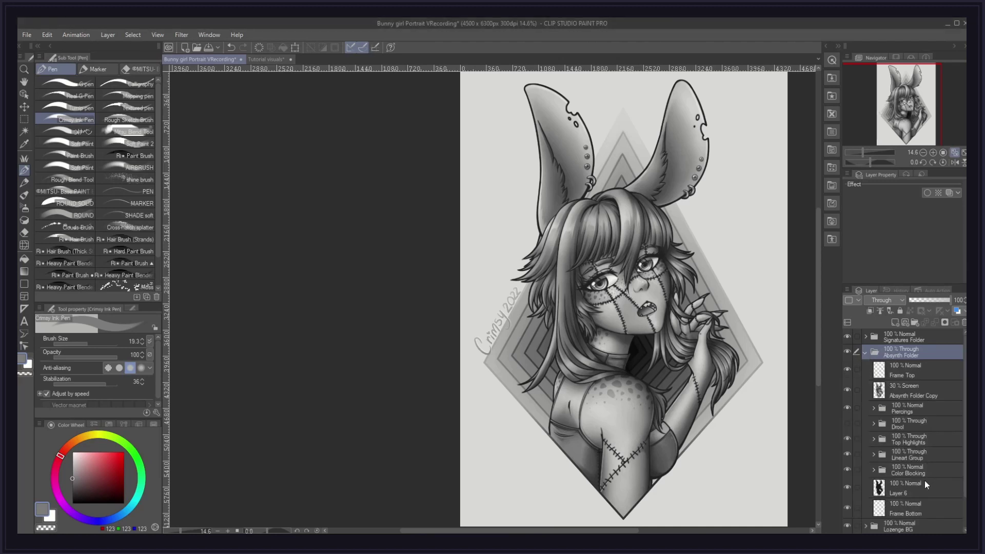
{"action": "left_click", "coordinate": [874, 470]}
{"action": "scroll", "coordinate": [874, 469], "scroll_direction": "down", "scroll_amount": 3}
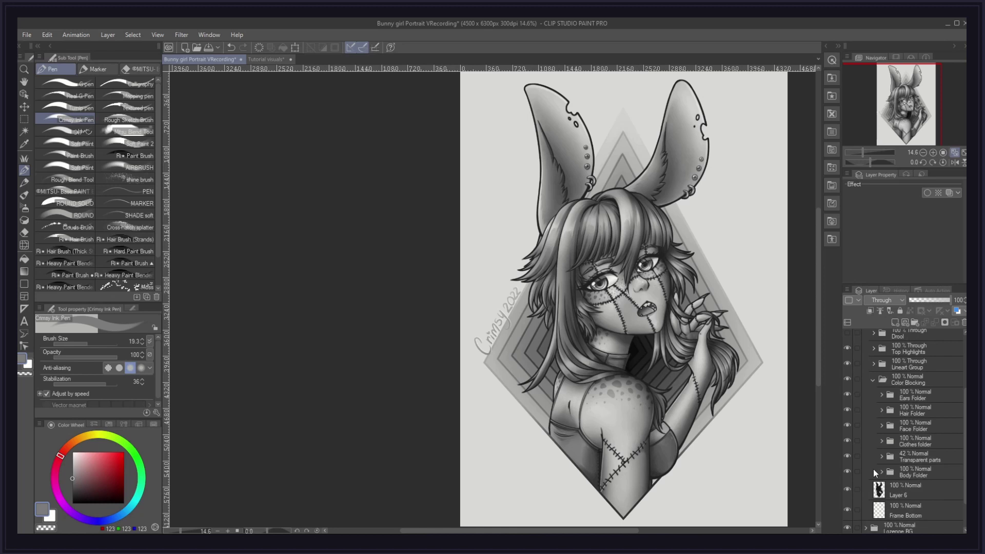
Step: Add a Gradient Map correction layer above Body Folder and clip it to the folder
{"action": "left_click", "coordinate": [931, 472]}
{"action": "right_click", "coordinate": [931, 472]}
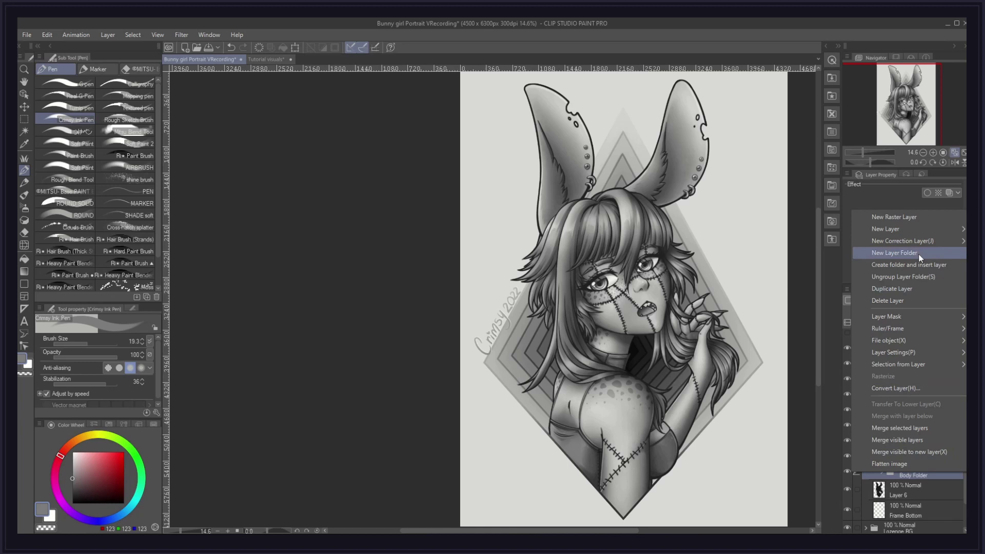
{"action": "mouse_move", "coordinate": [907, 239]}
{"action": "left_click", "coordinate": [811, 334]}
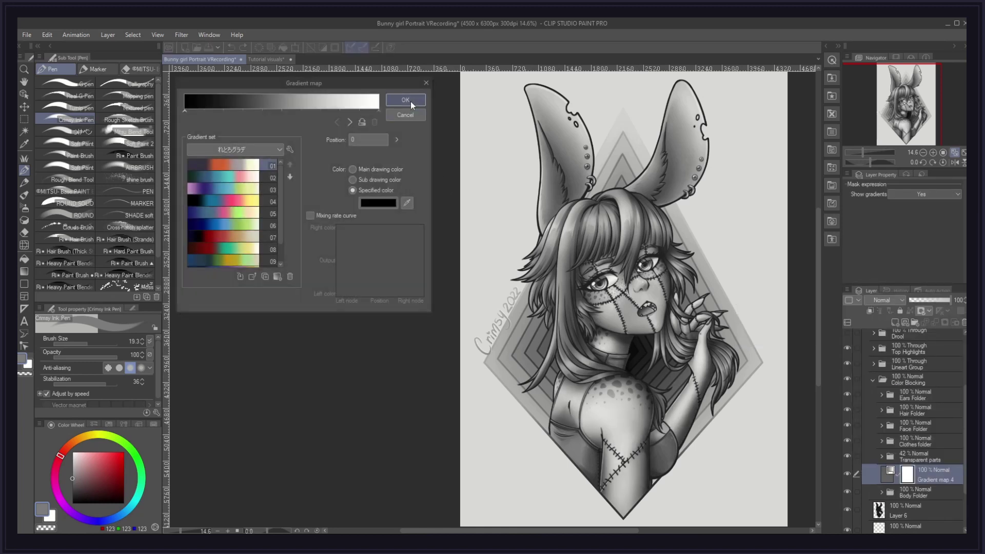
{"action": "left_click", "coordinate": [405, 100]}
{"action": "left_click", "coordinate": [869, 312]}
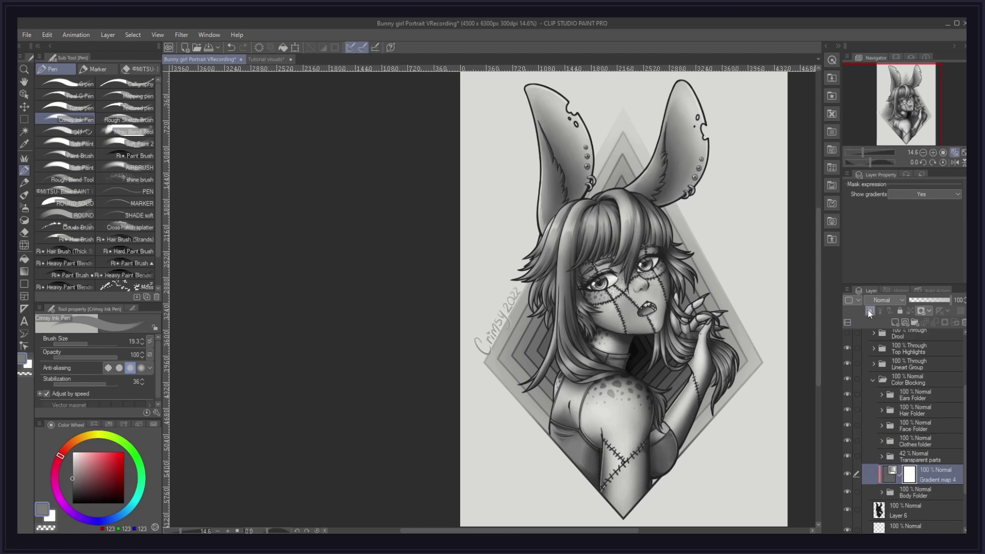
{"action": "left_click", "coordinate": [869, 312]}
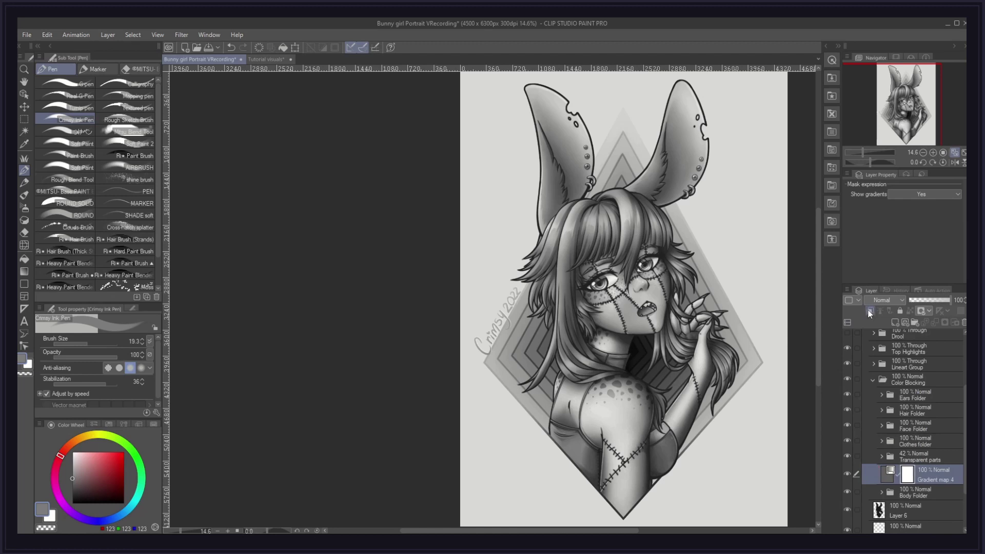
{"action": "left_click", "coordinate": [869, 312]}
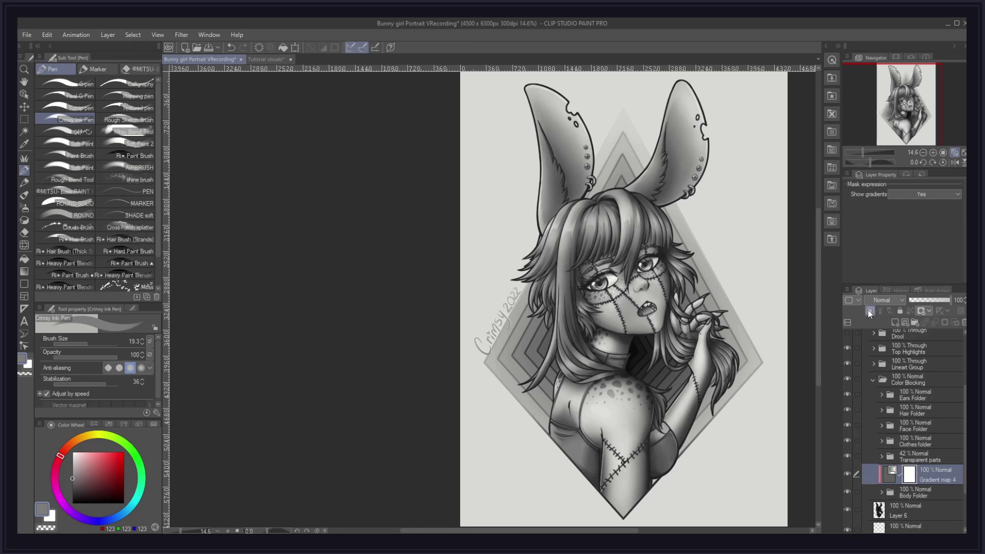
{"action": "double_click", "coordinate": [893, 471]}
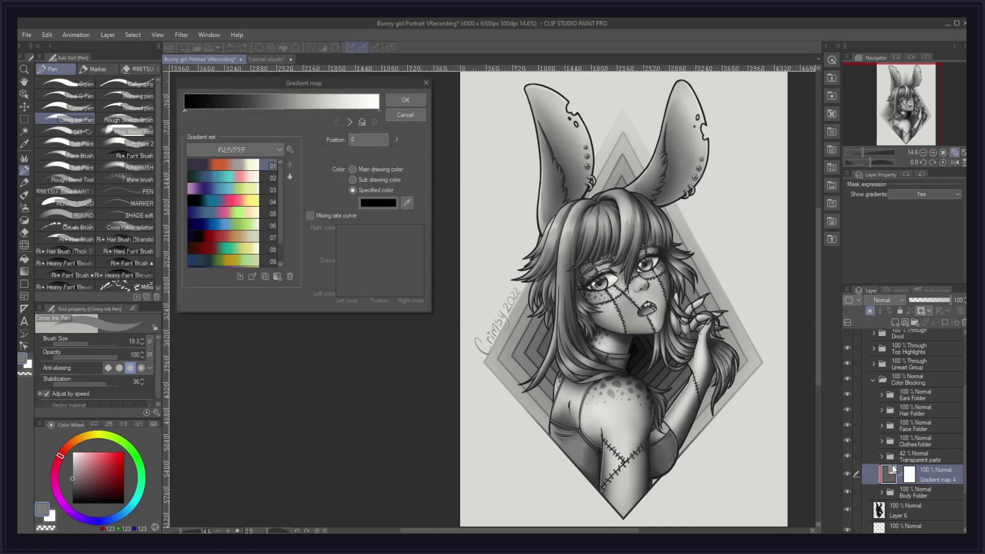
{"action": "left_click", "coordinate": [405, 99]}
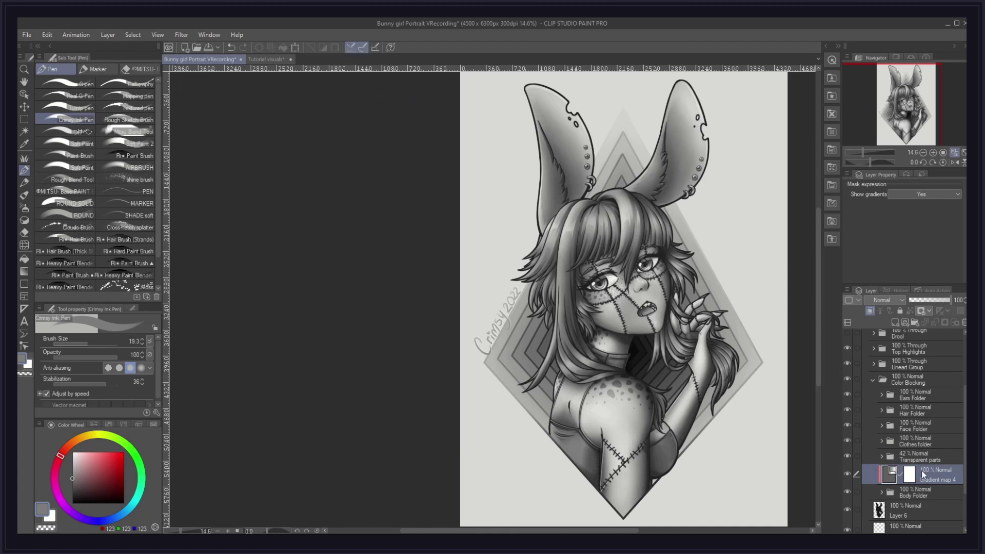
Step: Set the gradient map to the green New Gradient 2 from Crimsy Custom Set 01
{"action": "left_click", "coordinate": [911, 478]}
{"action": "double_click", "coordinate": [893, 472]}
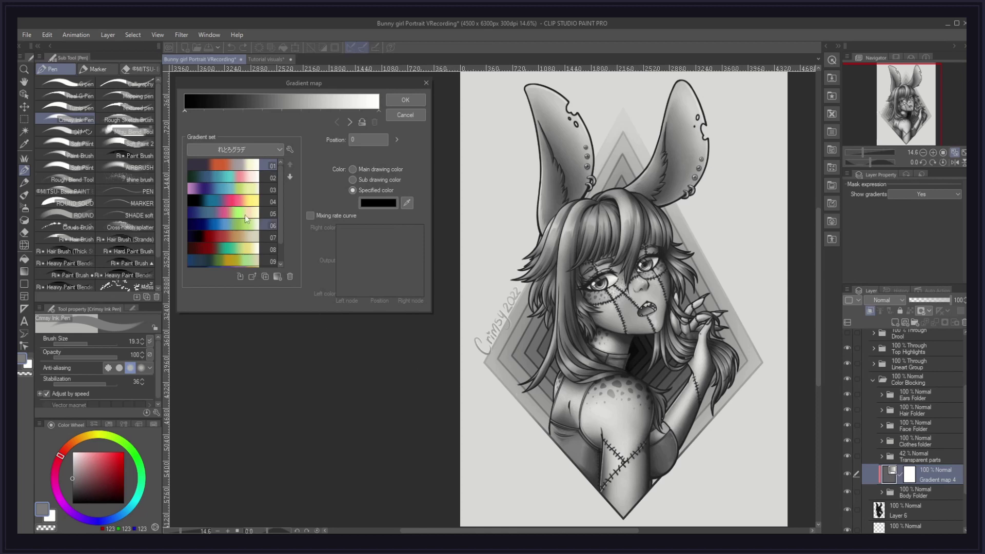
{"action": "left_click", "coordinate": [231, 149]}
{"action": "left_click", "coordinate": [225, 218]}
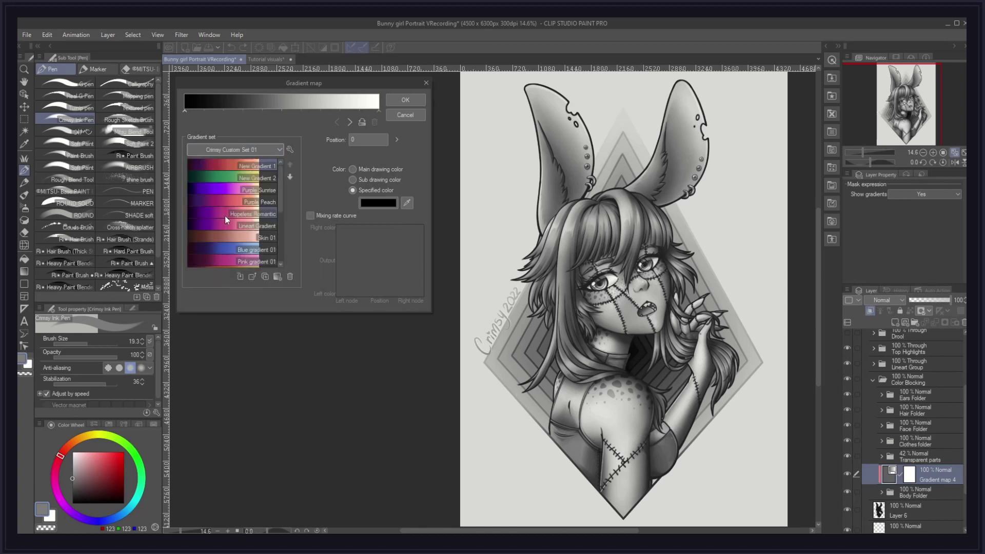
{"action": "left_click", "coordinate": [223, 179]}
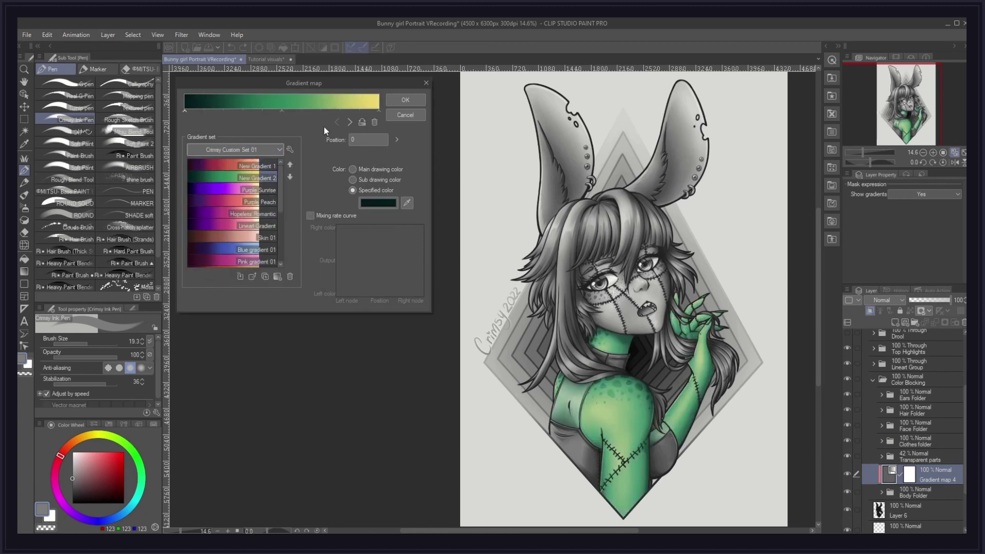
{"action": "left_click", "coordinate": [408, 101]}
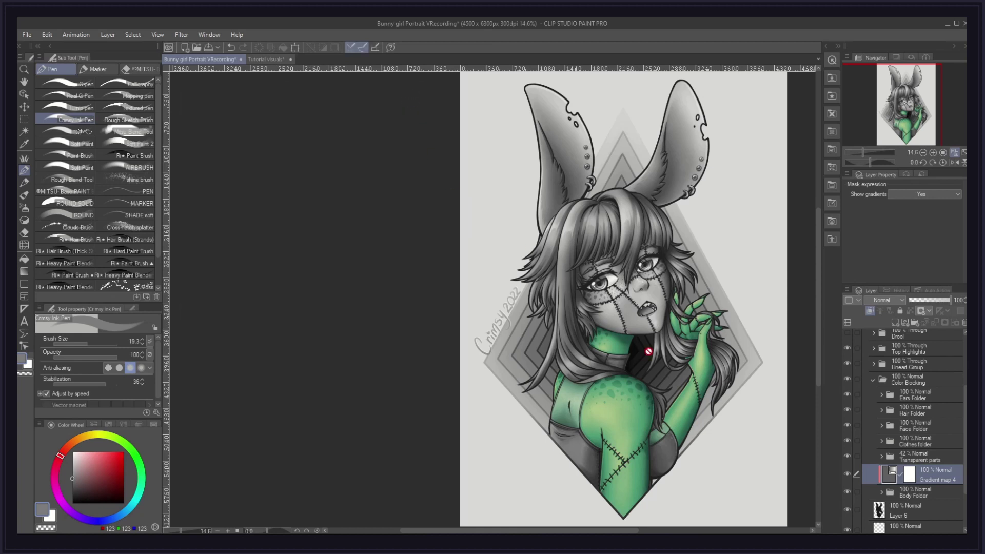
Step: Fill the gradient map's mask black, then lasso the shoulder and arm to reveal green there
{"action": "left_click", "coordinate": [912, 477]}
{"action": "key", "text": "ctrl+i"}
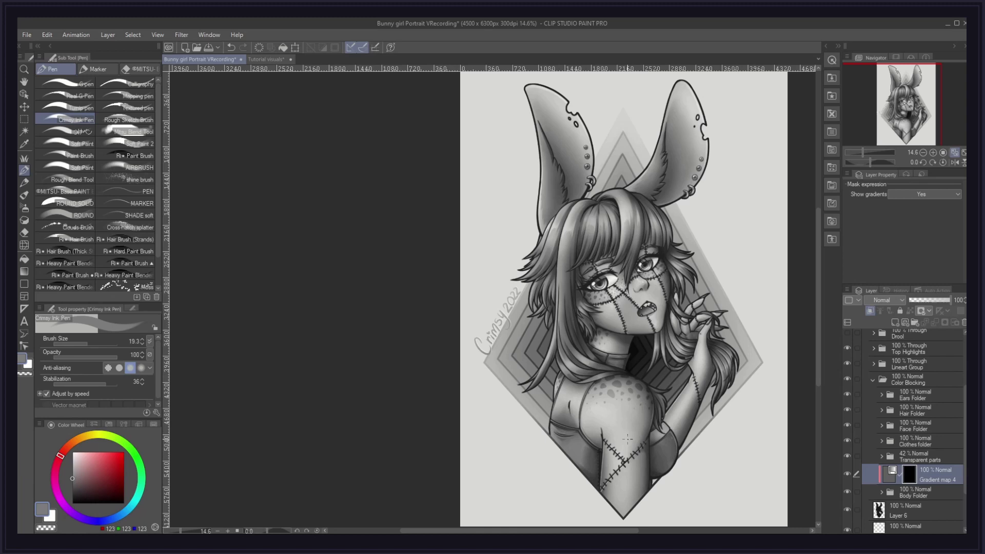
{"action": "scroll", "coordinate": [627, 438], "scroll_direction": "up", "scroll_amount": 3}
{"action": "mouse_move", "coordinate": [494, 300]}
{"action": "left_mouse_down"}
{"action": "mouse_move", "coordinate": [594, 331]}
{"action": "mouse_move", "coordinate": [557, 351]}
{"action": "mouse_move", "coordinate": [570, 327]}
{"action": "mouse_move", "coordinate": [516, 345]}
{"action": "mouse_move", "coordinate": [548, 364]}
{"action": "mouse_move", "coordinate": [555, 481]}
{"action": "mouse_move", "coordinate": [572, 467]}
{"action": "mouse_move", "coordinate": [564, 359]}
{"action": "left_mouse_up"}
{"action": "key", "text": "ctrl+z"}
{"action": "left_click", "coordinate": [24, 119]}
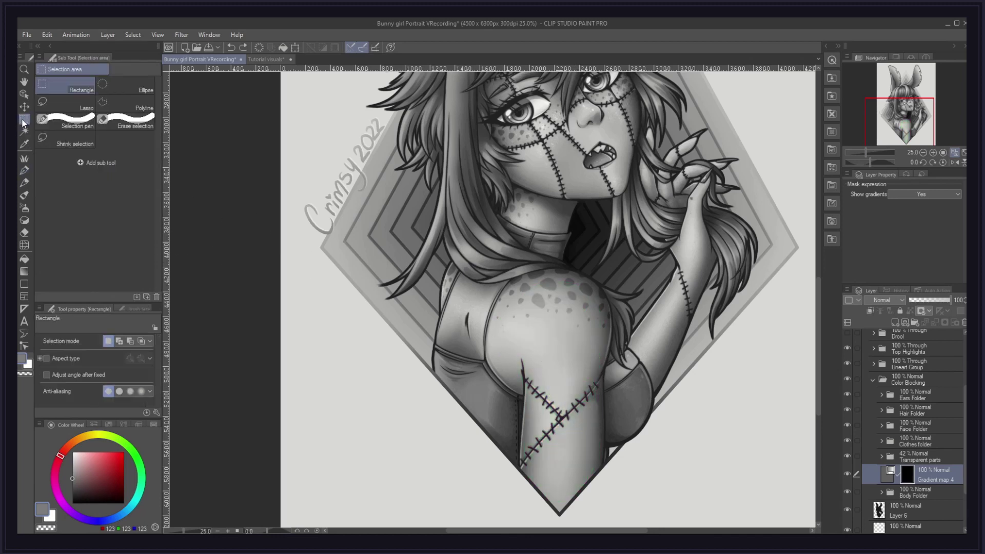
{"action": "left_click", "coordinate": [66, 103]}
{"action": "scroll", "coordinate": [534, 344], "scroll_direction": "up", "scroll_amount": 1}
{"action": "mouse_move", "coordinate": [510, 379]}
{"action": "left_mouse_down"}
{"action": "mouse_move", "coordinate": [508, 453]}
{"action": "mouse_move", "coordinate": [558, 516]}
{"action": "mouse_move", "coordinate": [609, 458]}
{"action": "mouse_move", "coordinate": [621, 270]}
{"action": "mouse_move", "coordinate": [608, 240]}
{"action": "mouse_move", "coordinate": [547, 217]}
{"action": "mouse_move", "coordinate": [507, 225]}
{"action": "mouse_move", "coordinate": [486, 247]}
{"action": "mouse_move", "coordinate": [468, 286]}
{"action": "mouse_move", "coordinate": [468, 324]}
{"action": "mouse_move", "coordinate": [510, 373]}
{"action": "left_mouse_up"}
{"action": "left_click", "coordinate": [467, 521]}
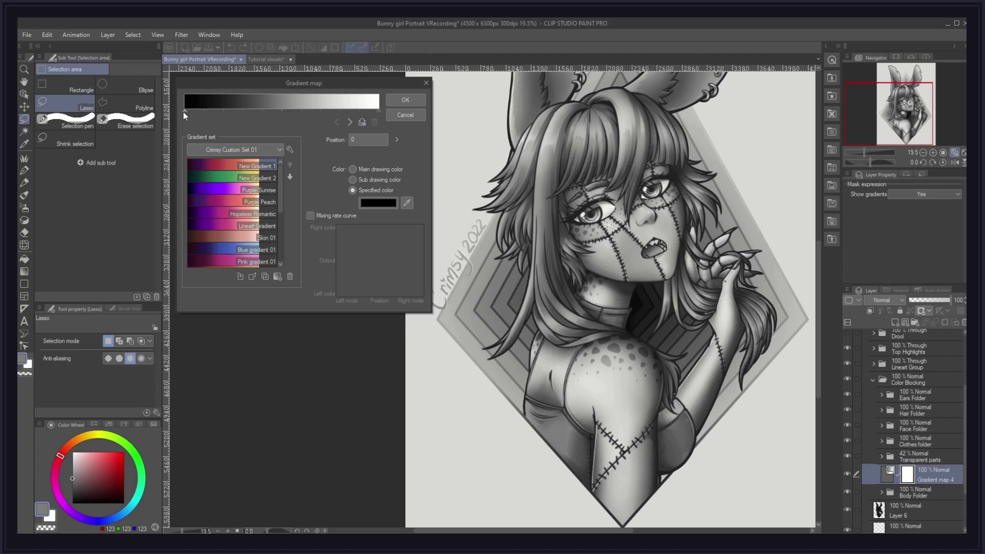
Step: Set the gradient's dark end to dark brown and its light end to peach
{"action": "left_click", "coordinate": [378, 203]}
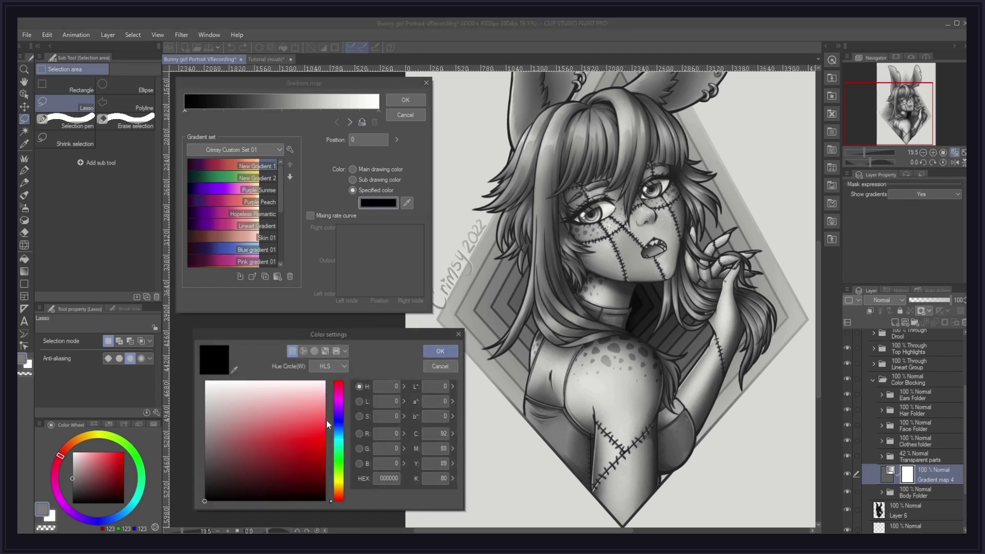
{"action": "left_click", "coordinate": [339, 492]}
{"action": "left_click", "coordinate": [258, 475]}
{"action": "left_click", "coordinate": [434, 350]}
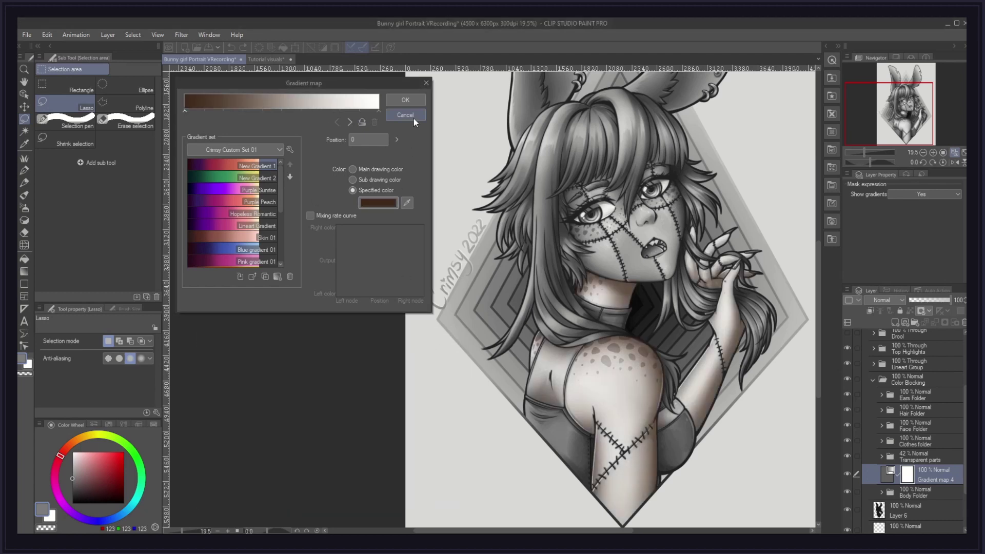
{"action": "left_click", "coordinate": [378, 111]}
{"action": "left_click", "coordinate": [378, 202]}
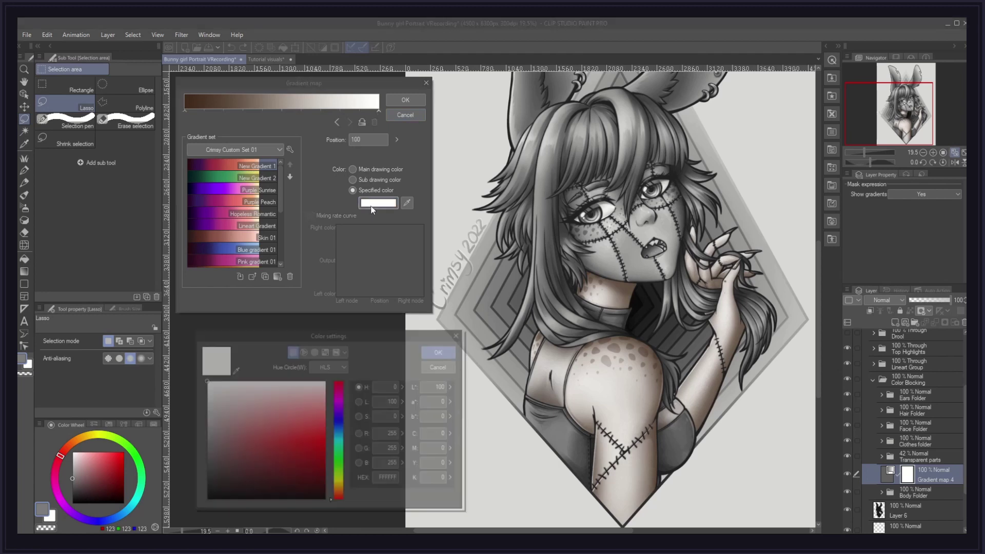
{"action": "left_click", "coordinate": [339, 495]}
{"action": "left_click", "coordinate": [246, 402]}
{"action": "left_click_drag", "start_coordinate": [246, 403], "coordinate": [278, 401]}
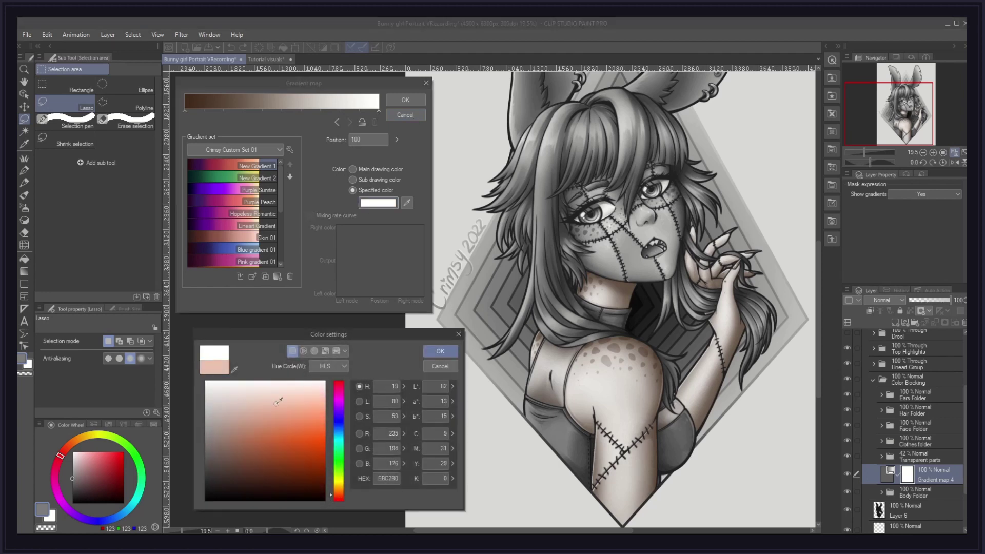
{"action": "left_click", "coordinate": [437, 350]}
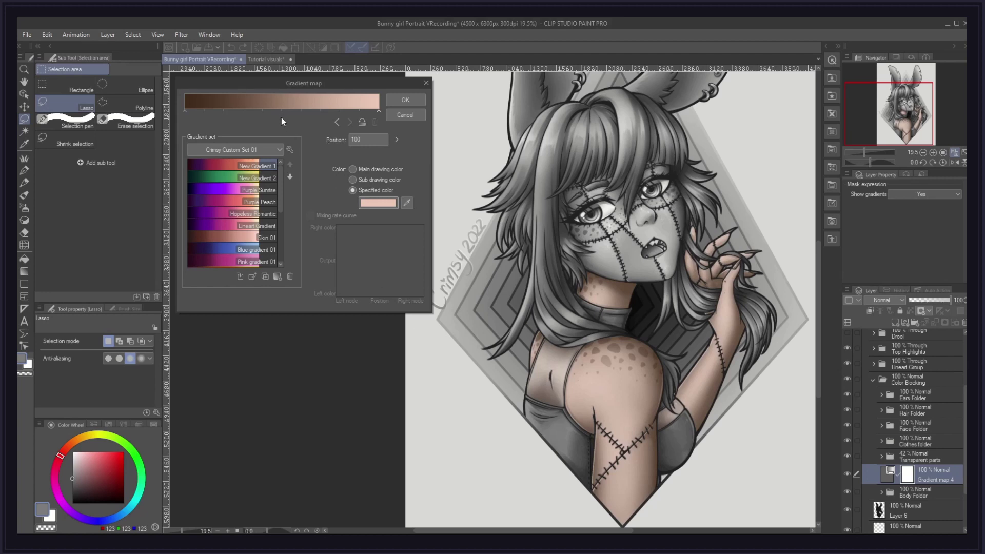
Step: Add a redder brown node at 21, place nodes near 85 and 53, and save as 'Skin gradient 03'
{"action": "left_click", "coordinate": [224, 110]}
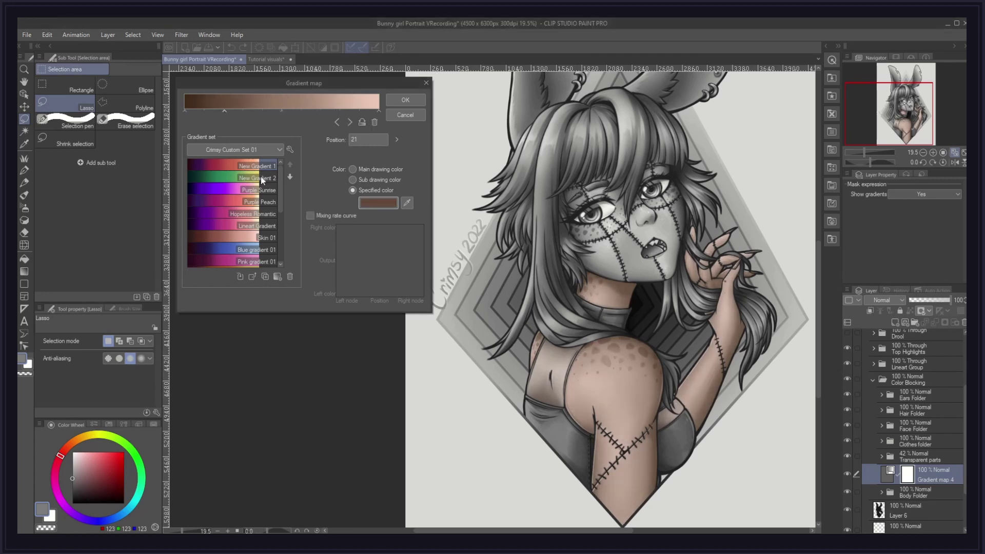
{"action": "left_click", "coordinate": [379, 203]}
{"action": "left_click_drag", "start_coordinate": [337, 497], "coordinate": [339, 499]}
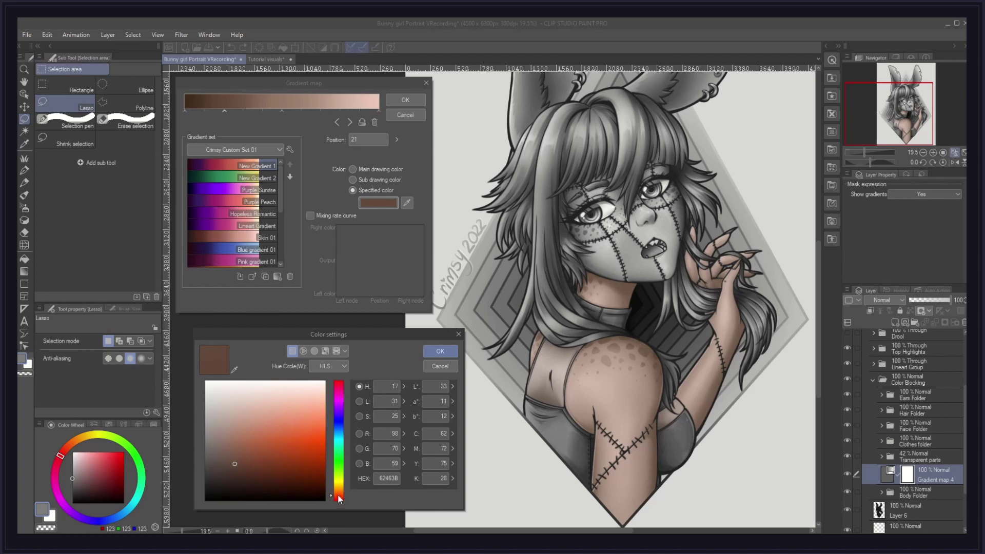
{"action": "left_click", "coordinate": [437, 352]}
{"action": "left_click", "coordinate": [333, 110]}
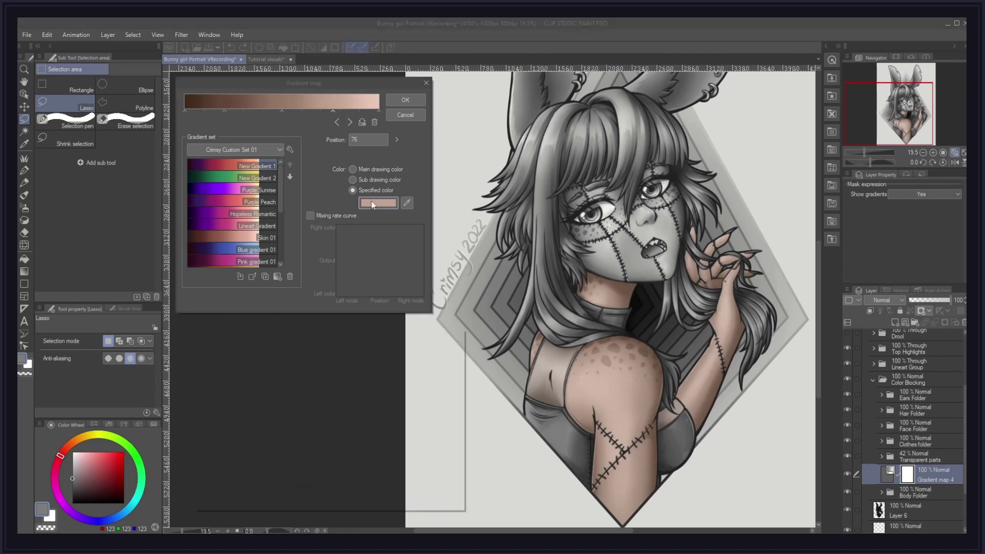
{"action": "left_click", "coordinate": [378, 203]}
{"action": "left_click", "coordinate": [439, 351]}
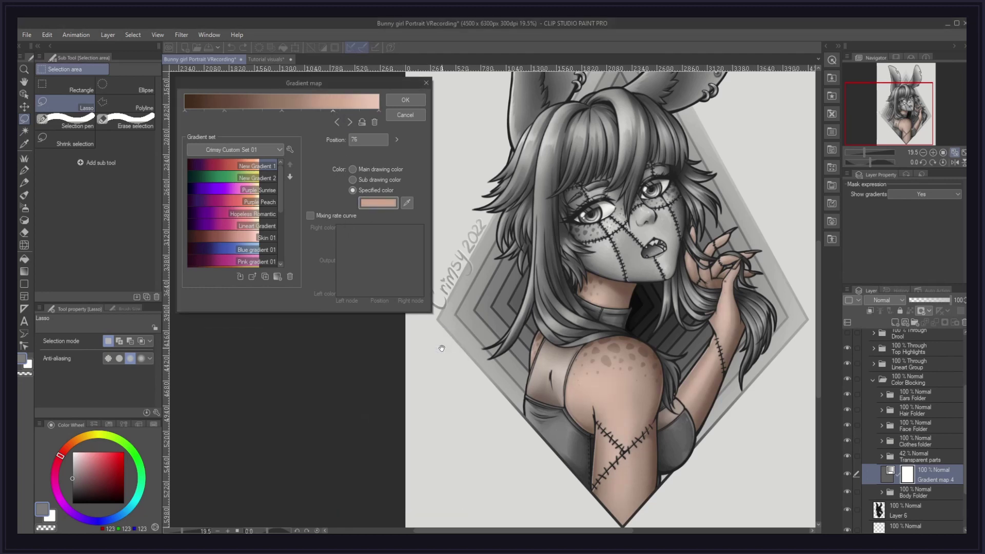
{"action": "left_click_drag", "start_coordinate": [336, 111], "coordinate": [349, 114]}
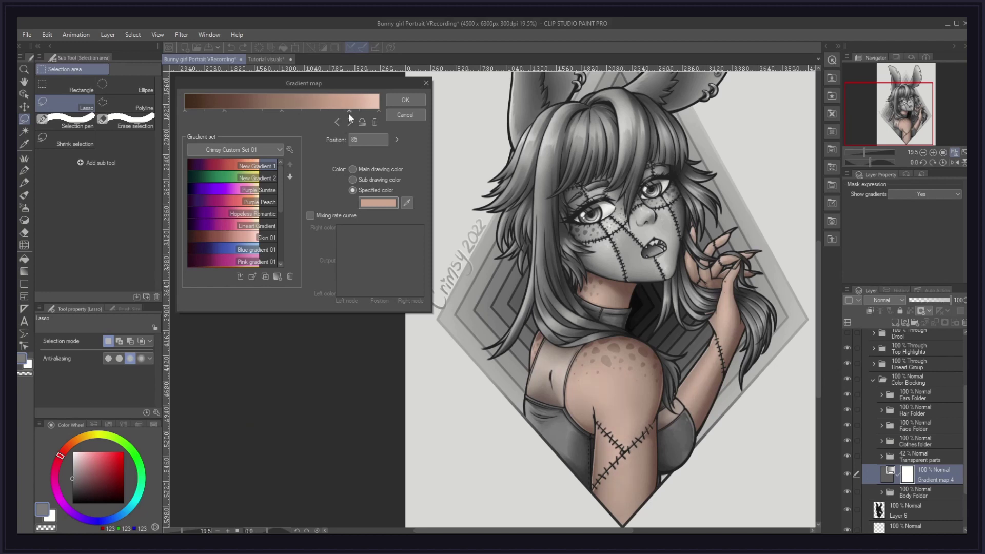
{"action": "left_click", "coordinate": [285, 110]}
{"action": "left_click_drag", "start_coordinate": [267, 111], "coordinate": [288, 115]}
{"action": "left_click", "coordinate": [278, 276]}
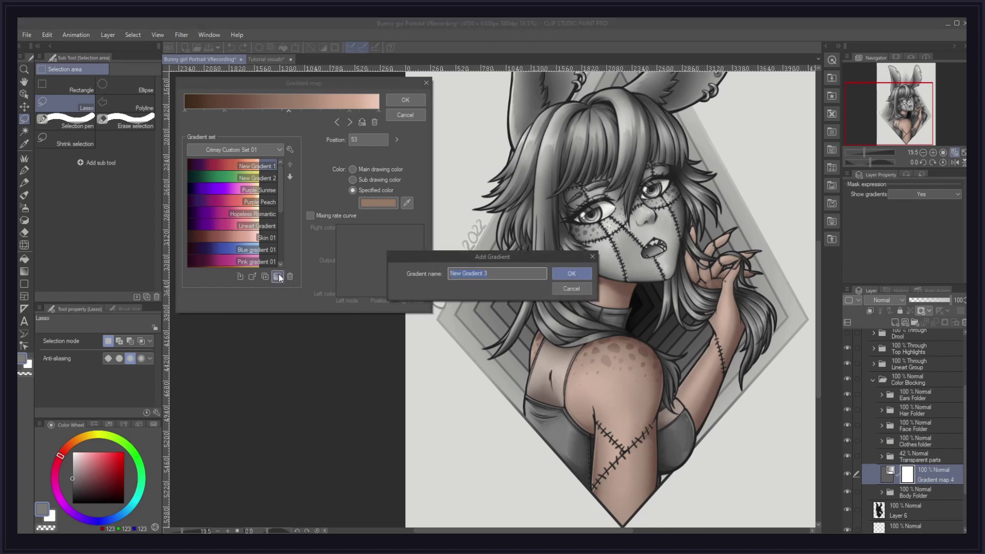
{"action": "type", "text": "Skin gradient 03"}
Step: Save the new gradient, apply the skin gradient map, and toggle it off and on to compare
{"action": "left_click", "coordinate": [571, 273]}
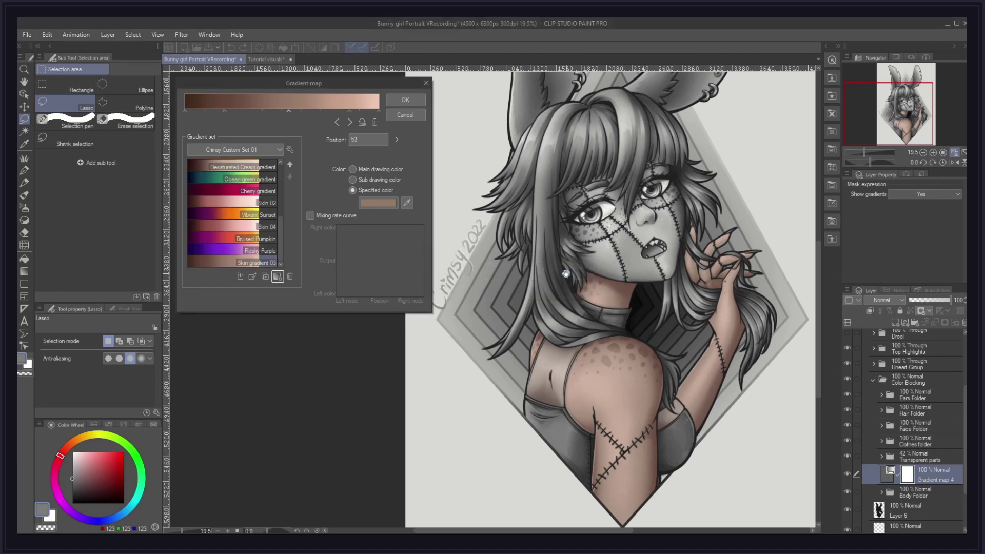
{"action": "left_click", "coordinate": [404, 101]}
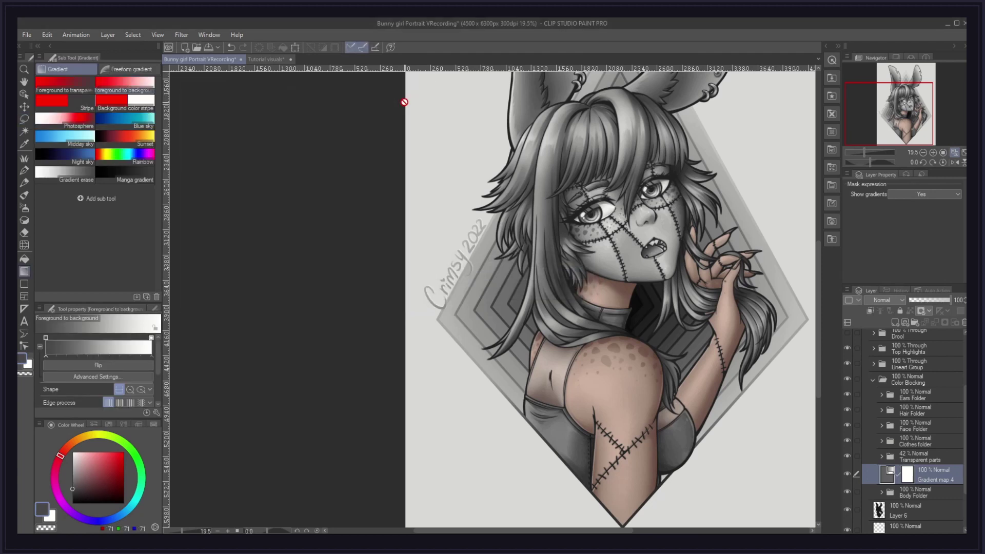
{"action": "left_click", "coordinate": [847, 475]}
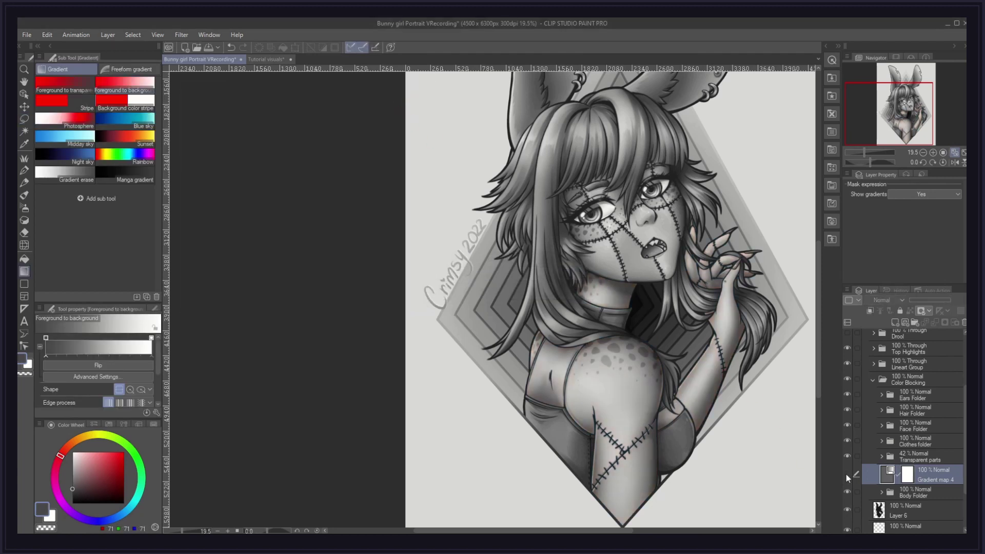
{"action": "left_click", "coordinate": [657, 435], "text": "alt"}
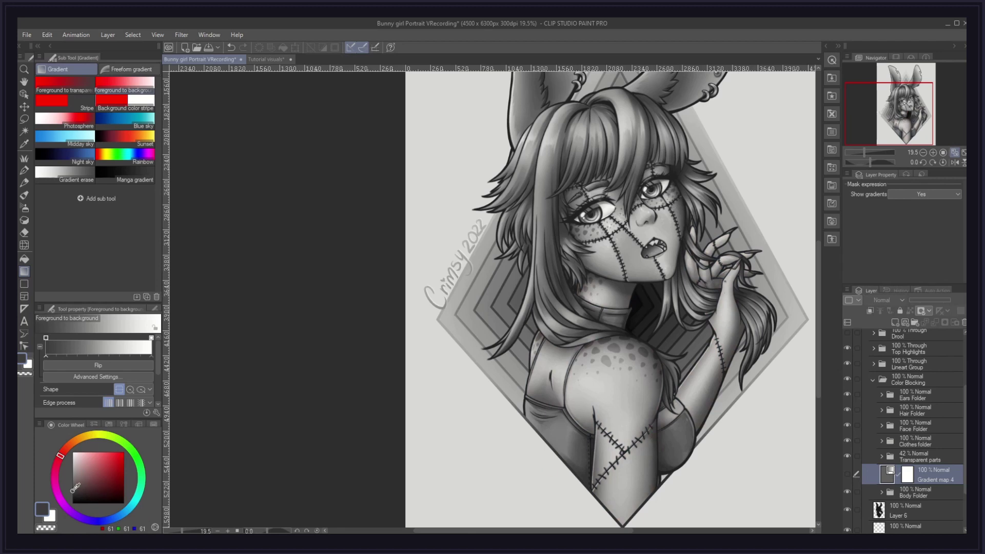
{"action": "left_click", "coordinate": [848, 475]}
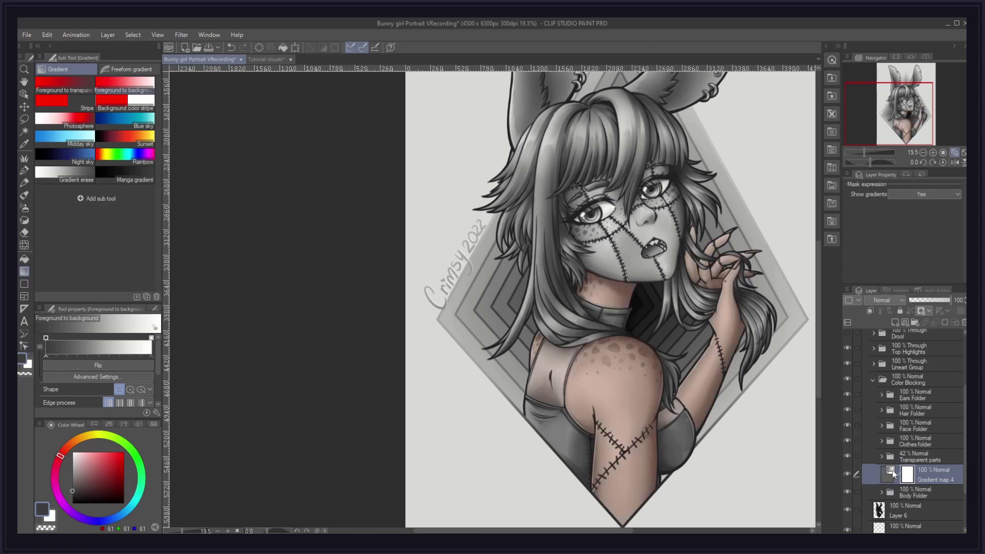
Step: Add a dark-brown colour stop at position 21 to Gradient map 4's gradient
{"action": "double_click", "coordinate": [894, 474]}
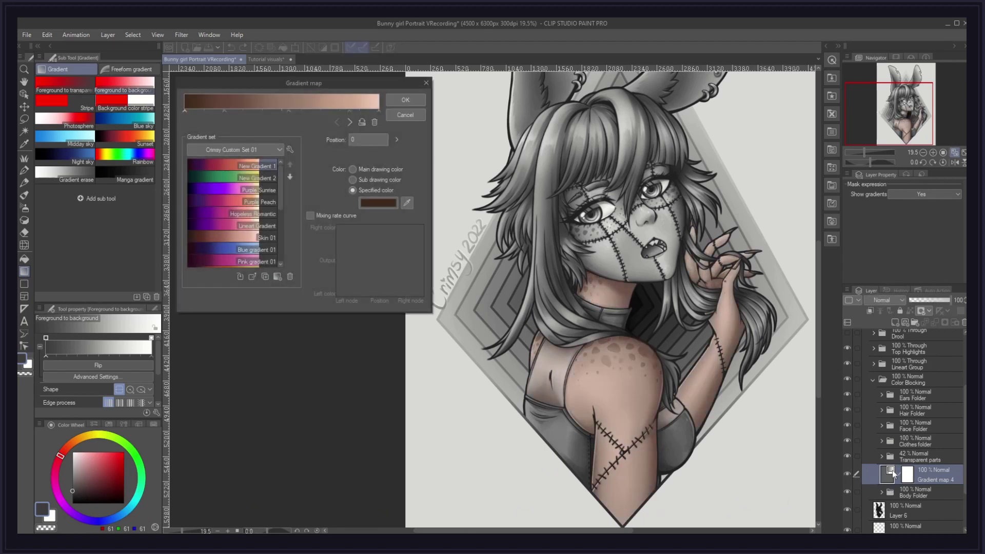
{"action": "left_click", "coordinate": [225, 110]}
{"action": "left_click", "coordinate": [407, 204]}
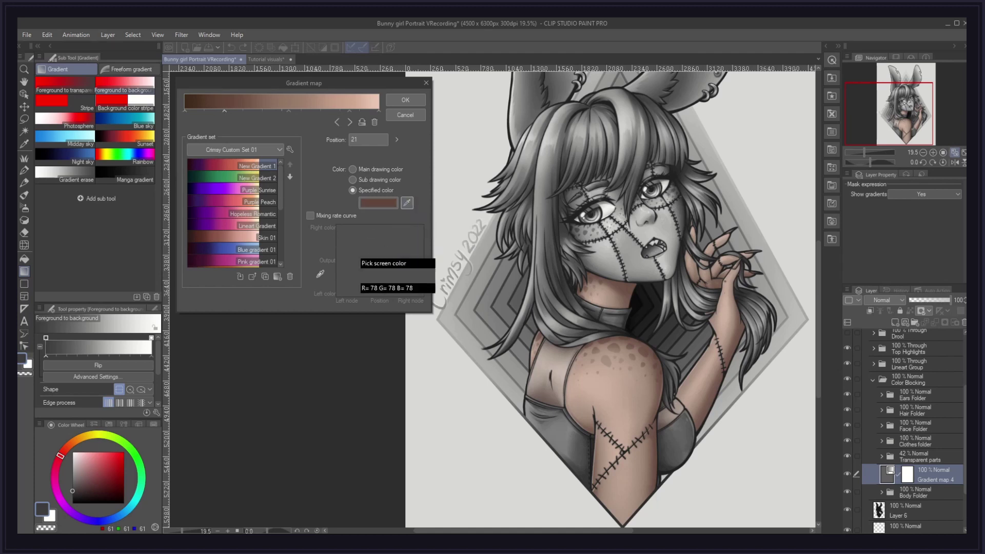
{"action": "left_click", "coordinate": [42, 510]}
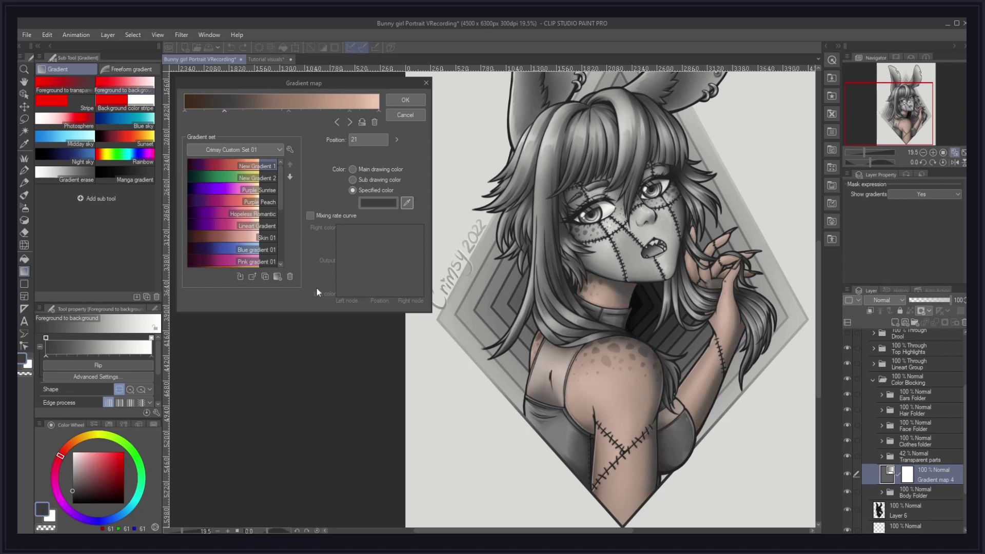
{"action": "left_click", "coordinate": [377, 203]}
{"action": "left_click", "coordinate": [331, 367]}
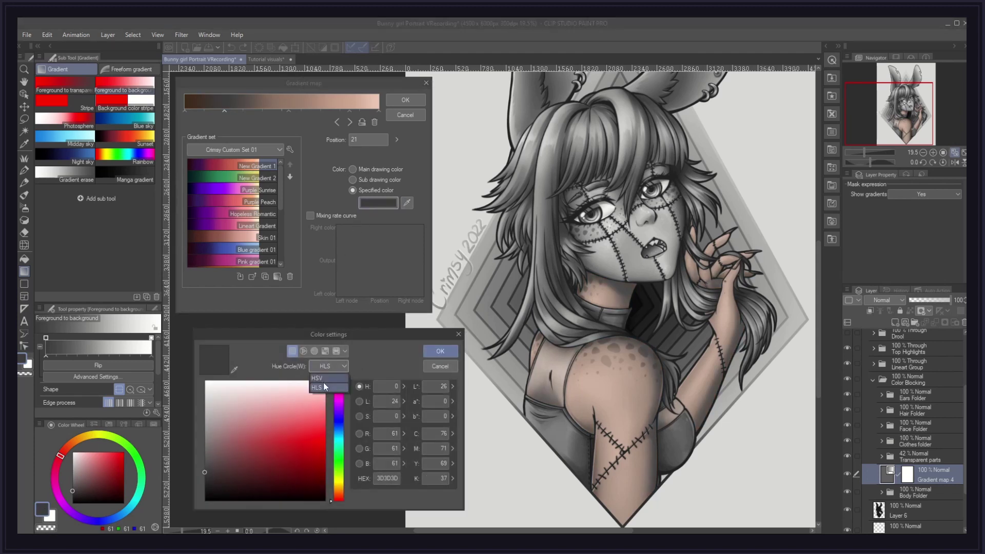
{"action": "left_click", "coordinate": [324, 387]}
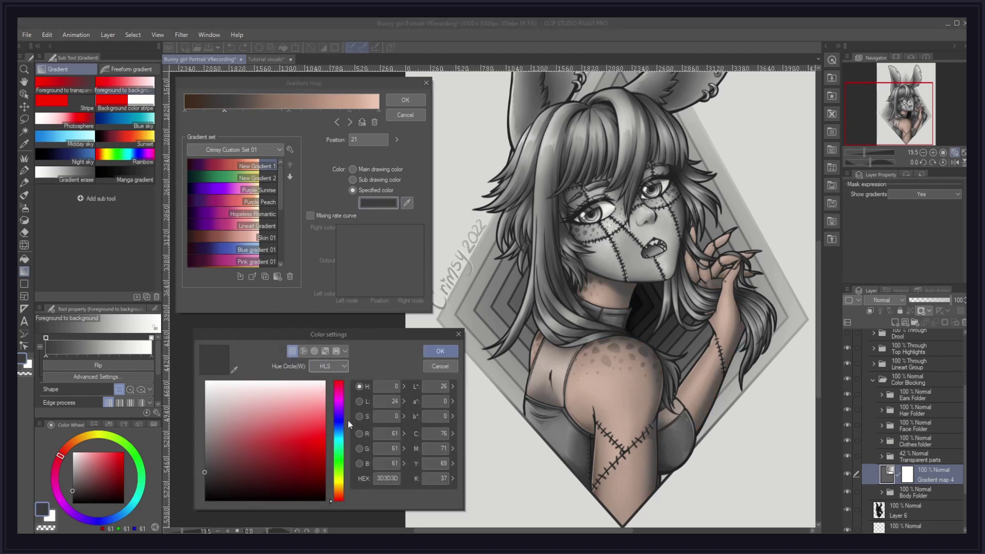
{"action": "mouse_move", "coordinate": [404, 416]}
{"action": "left_mouse_down"}
{"action": "mouse_move", "coordinate": [396, 405]}
{"action": "mouse_move", "coordinate": [405, 387]}
{"action": "mouse_move", "coordinate": [401, 402]}
{"action": "left_mouse_up"}
{"action": "left_click", "coordinate": [403, 416]}
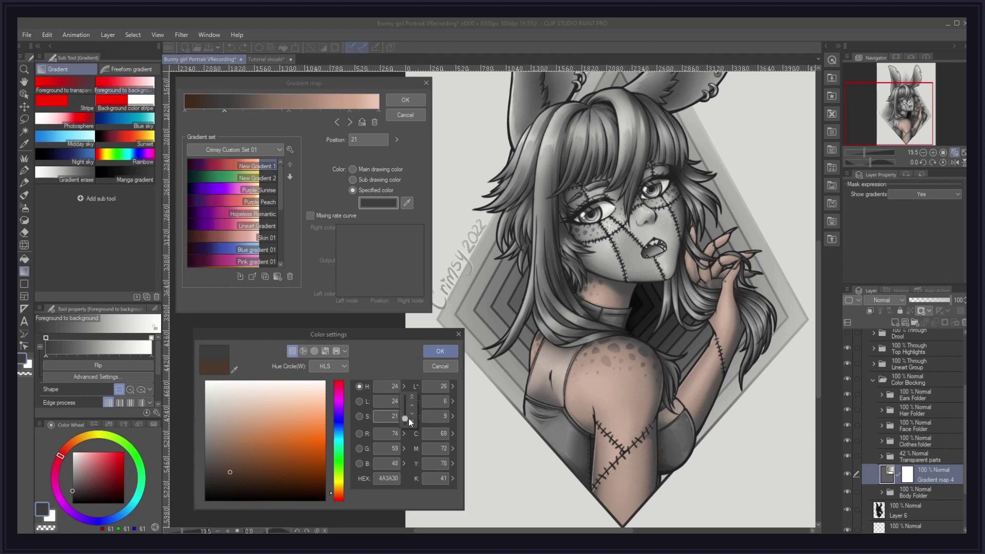
{"action": "left_click", "coordinate": [434, 352]}
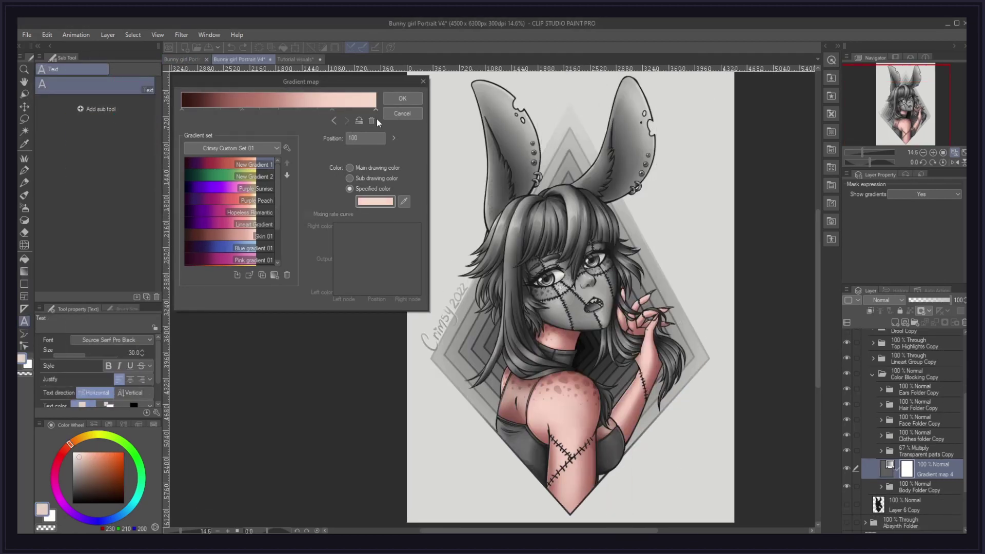
Step: Delete the right-end stop, lighten the stop to pale pink, and save the gradient as preset 'Skin g'
{"action": "left_click", "coordinate": [373, 120]}
{"action": "left_click", "coordinate": [388, 207]}
{"action": "left_click", "coordinate": [223, 91]}
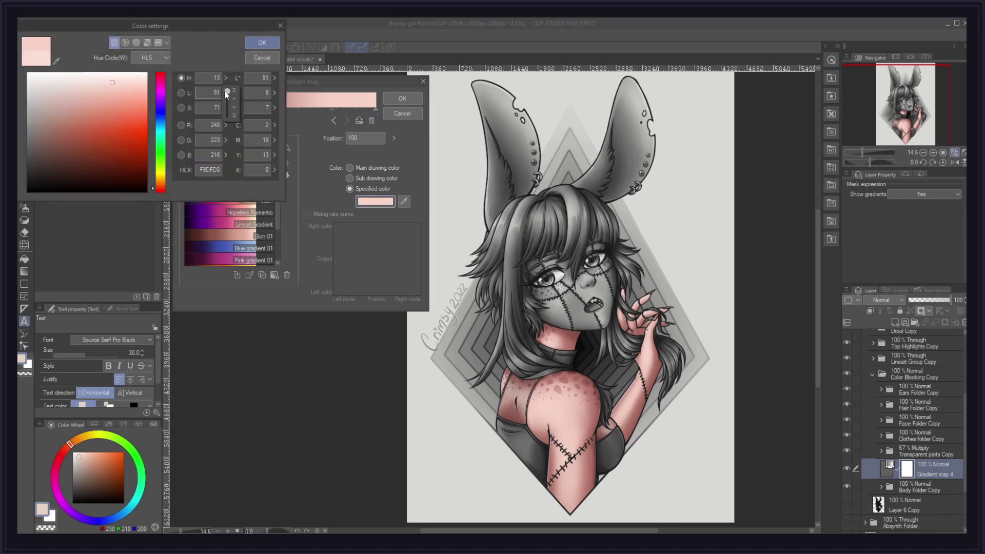
{"action": "left_click", "coordinate": [266, 39]}
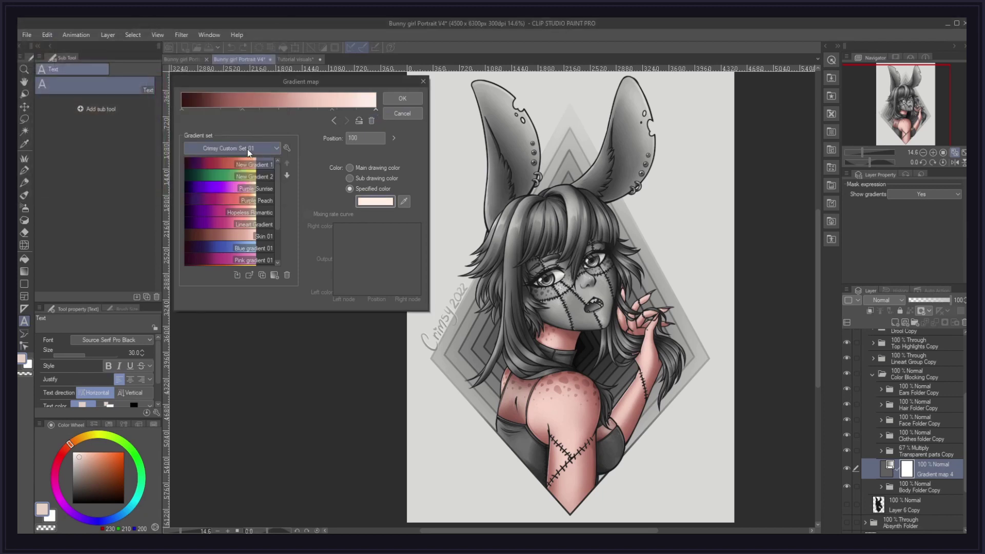
{"action": "left_click", "coordinate": [274, 276]}
{"action": "type", "text": "Ski"}
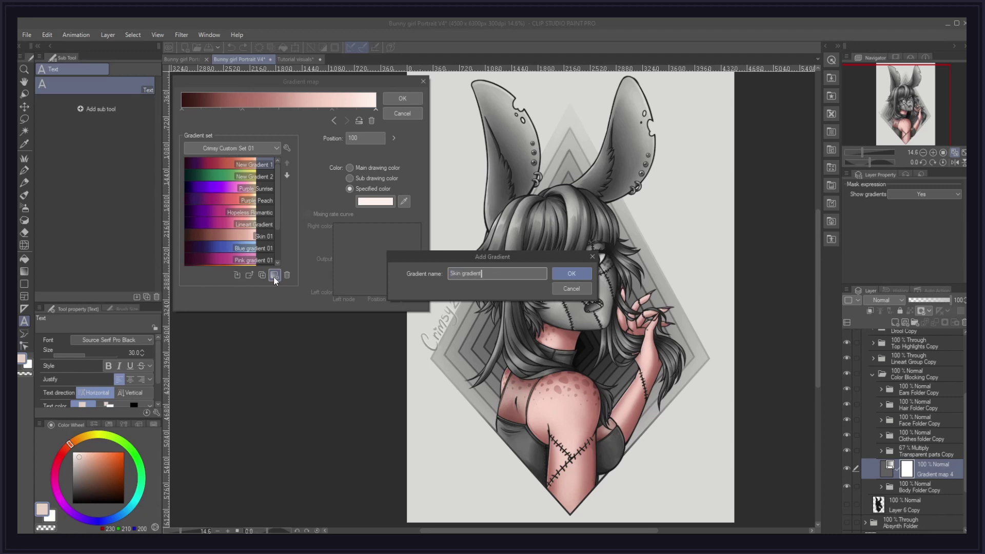
{"action": "type", "text": "n g"}
{"action": "left_click", "coordinate": [571, 273]}
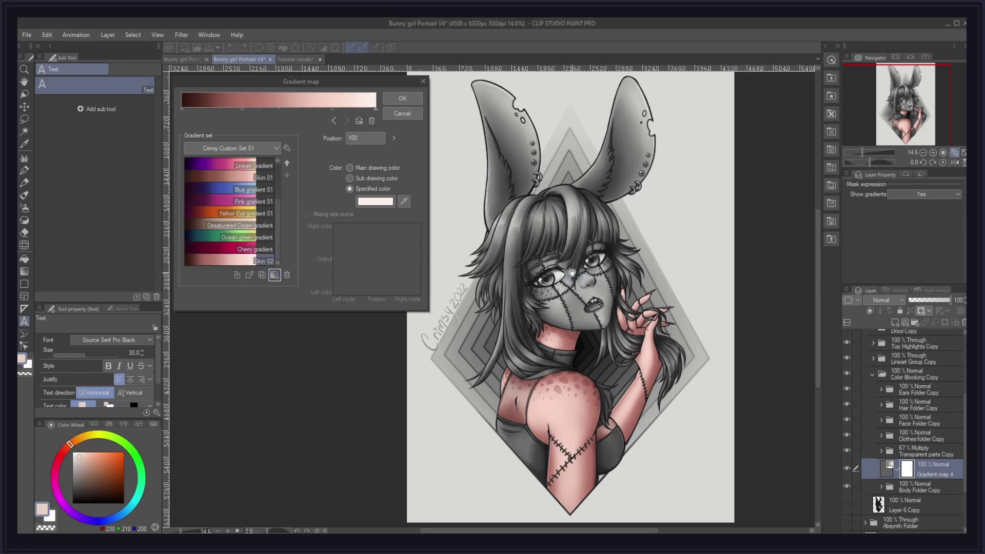
{"action": "left_click", "coordinate": [402, 99]}
Step: Duplicate Gradient map 4, move the copy above Face Folder Copy, and clip it there
{"action": "right_click", "coordinate": [928, 469]}
{"action": "left_click", "coordinate": [908, 285]}
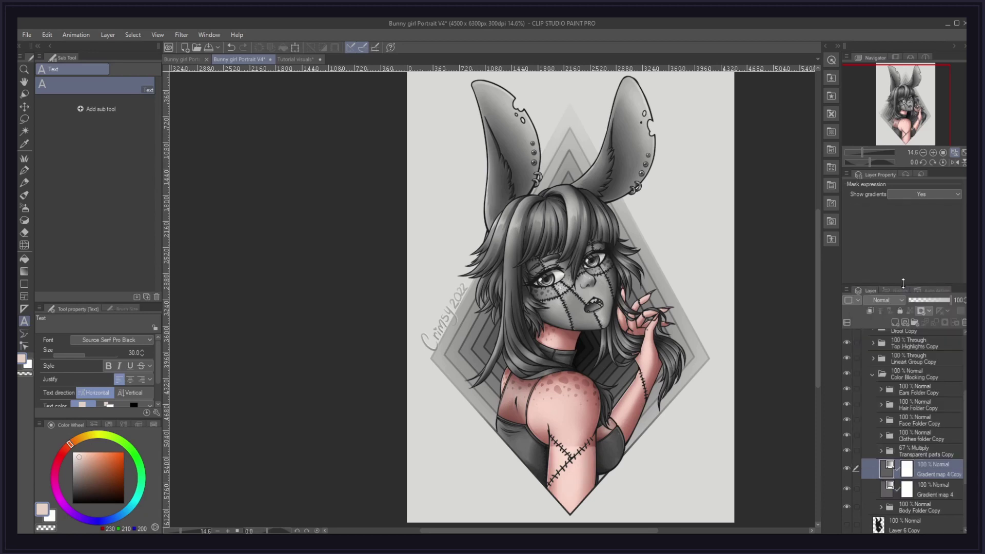
{"action": "left_click_drag", "start_coordinate": [934, 475], "coordinate": [923, 416]}
{"action": "left_click", "coordinate": [871, 311]}
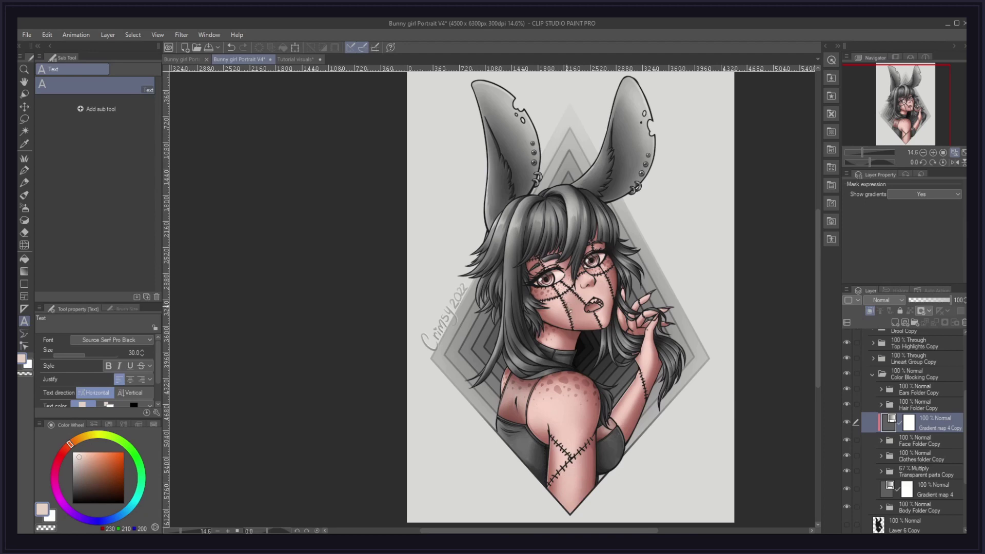
Step: Duplicate Gradient map 4 Copy and apply the green New Gradient 2 preset to the new copy
{"action": "right_click", "coordinate": [935, 422]}
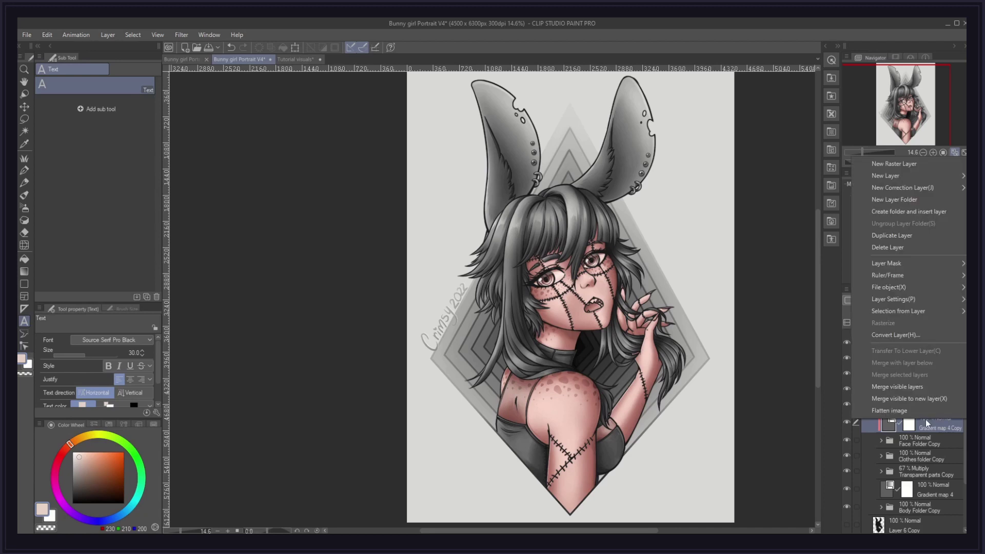
{"action": "left_click", "coordinate": [903, 237]}
{"action": "double_click", "coordinate": [894, 421]}
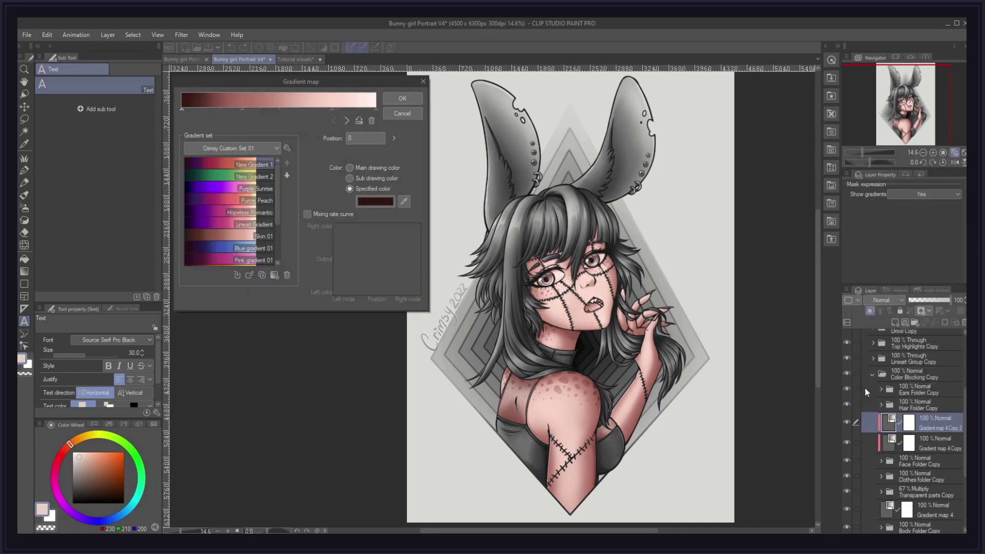
{"action": "left_click", "coordinate": [214, 175]}
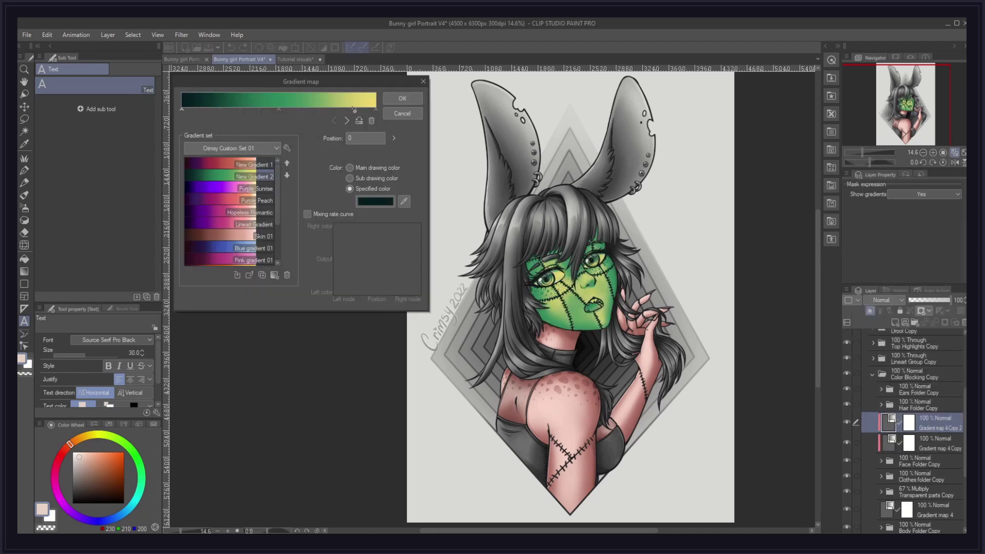
{"action": "left_click", "coordinate": [397, 102]}
Step: Mask the green tint out, reveal it on the lassoed face and cheek patches, and set opacity to 50%
{"action": "left_click", "coordinate": [909, 422]}
{"action": "key", "text": "ctrl+i"}
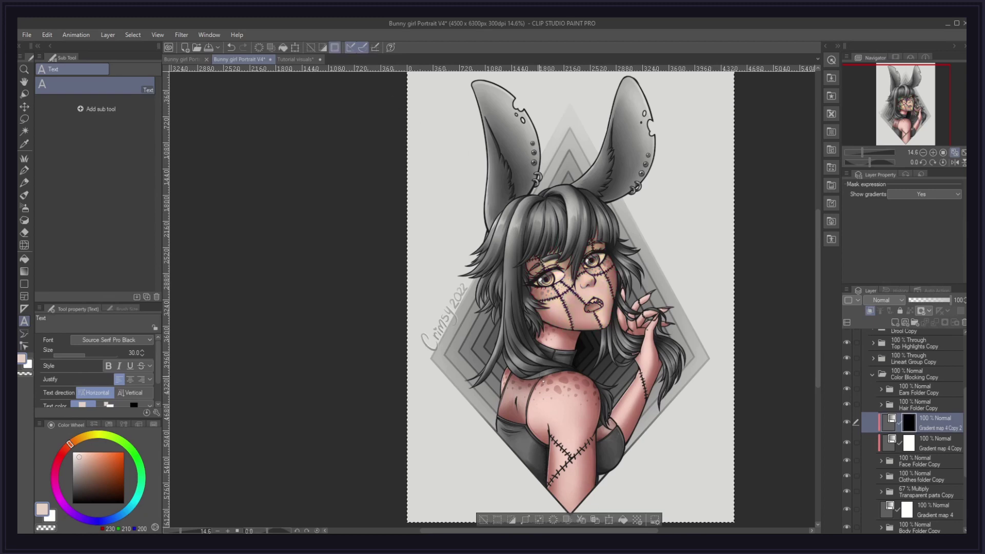
{"action": "key", "text": "m"}
{"action": "scroll", "coordinate": [570, 287], "scroll_direction": "up", "scroll_amount": 4}
{"action": "mouse_move", "coordinate": [440, 167]}
{"action": "left_mouse_down"}
{"action": "mouse_move", "coordinate": [476, 208]}
{"action": "mouse_move", "coordinate": [409, 237]}
{"action": "mouse_move", "coordinate": [426, 164]}
{"action": "left_mouse_up"}
{"action": "key", "text": "alt+BackSpace"}
{"action": "mouse_move", "coordinate": [455, 328]}
{"action": "left_mouse_down"}
{"action": "mouse_move", "coordinate": [529, 306]}
{"action": "mouse_move", "coordinate": [452, 329]}
{"action": "left_mouse_up"}
{"action": "key", "text": "alt+BackSpace"}
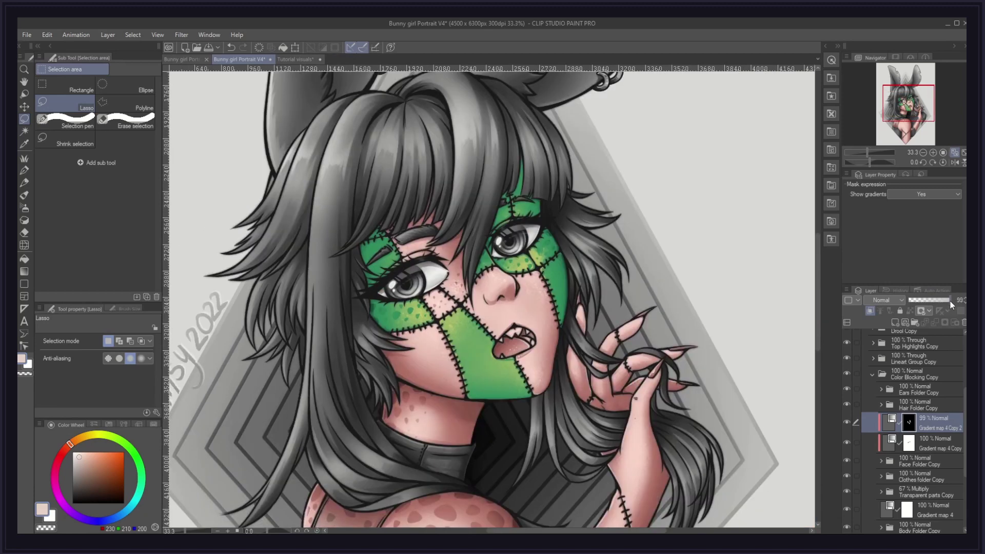
{"action": "left_click_drag", "start_coordinate": [950, 305], "coordinate": [926, 307]}
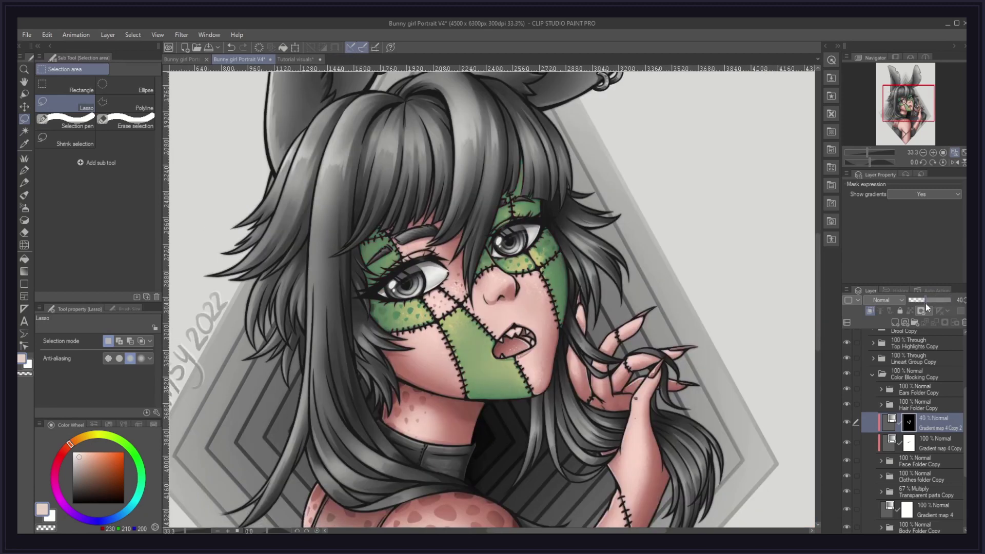
{"action": "left_click", "coordinate": [964, 303]}
{"action": "left_click", "coordinate": [964, 299]}
Step: Add a new Gradient map correction layer, starting from a gradient in the set
{"action": "key", "text": "ctrl+minus"}
{"action": "left_click", "coordinate": [922, 386]}
{"action": "right_click", "coordinate": [921, 386]}
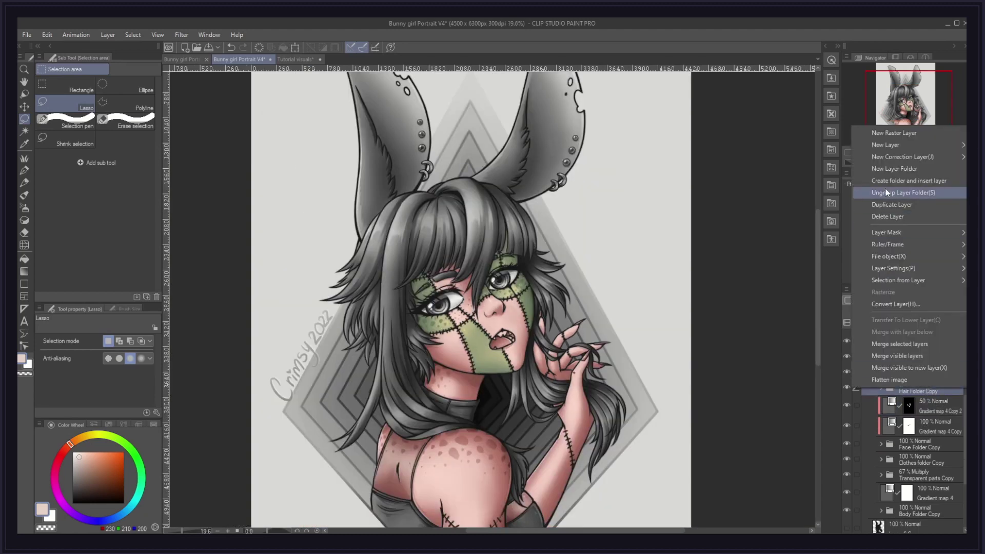
{"action": "mouse_move", "coordinate": [883, 157]}
{"action": "left_click", "coordinate": [778, 256]}
{"action": "scroll", "coordinate": [231, 215], "scroll_direction": "down", "scroll_amount": 5}
{"action": "left_click", "coordinate": [231, 236]}
{"action": "left_click_drag", "start_coordinate": [301, 81], "coordinate": [181, 57]}
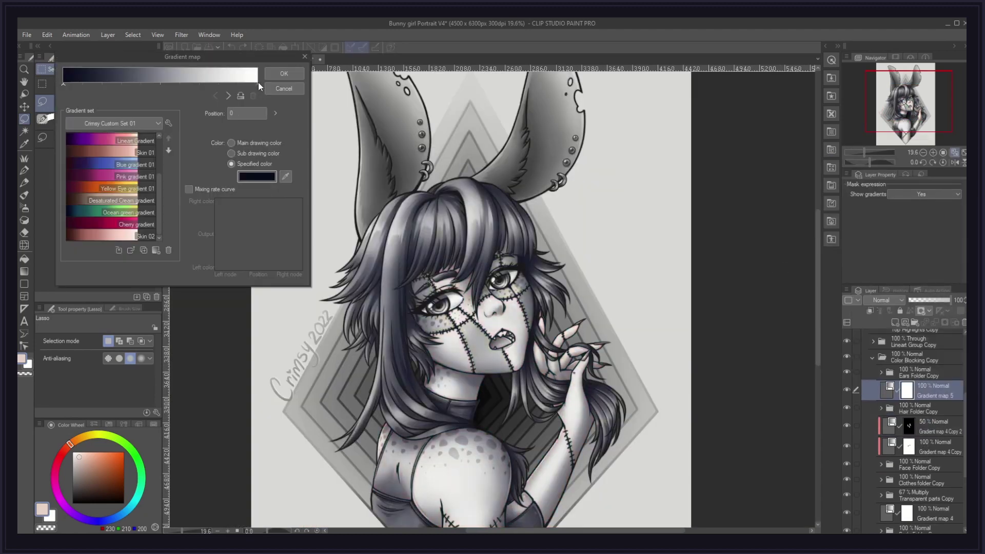
Step: Set the gradient's right-end stop to bright yellow
{"action": "left_click", "coordinate": [256, 176]}
{"action": "left_click", "coordinate": [161, 170]}
{"action": "left_click", "coordinate": [149, 116]}
{"action": "key", "text": "Return"}
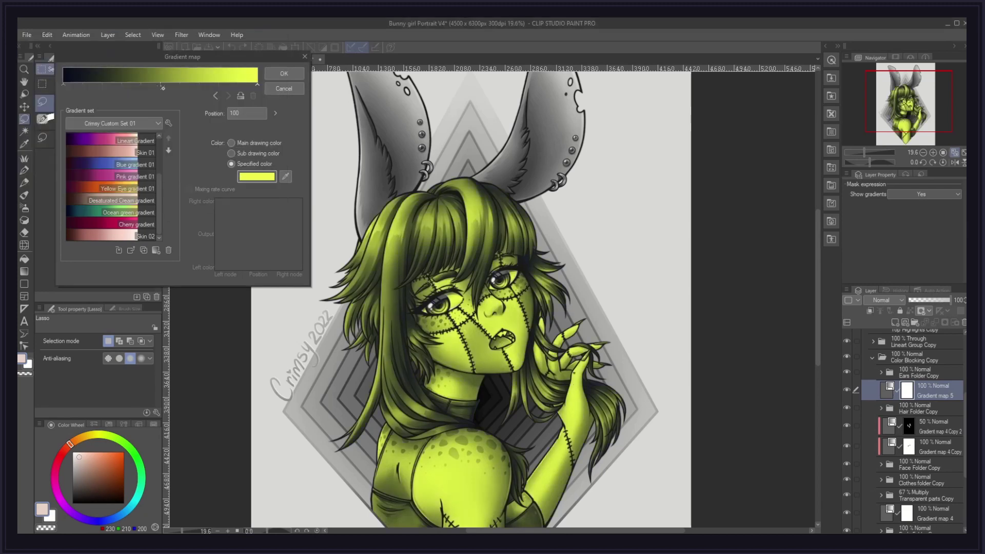
Step: Add a mid-green middle stop, refine the greens, and apply the green gradient map
{"action": "double_click", "coordinate": [162, 88]}
{"action": "left_click", "coordinate": [99, 142]}
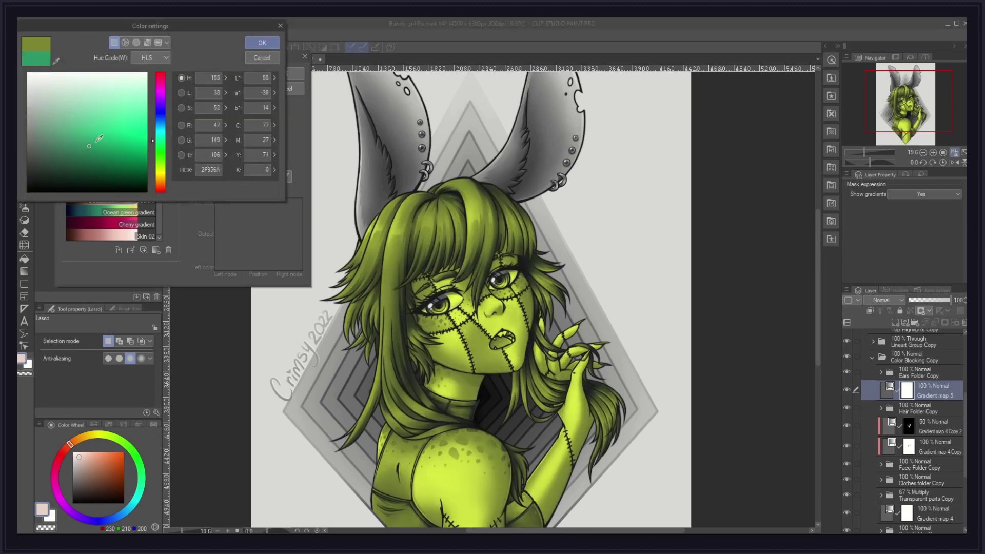
{"action": "left_click", "coordinate": [103, 153]}
{"action": "left_click", "coordinate": [262, 42]}
{"action": "left_click", "coordinate": [257, 176]}
{"action": "left_click", "coordinate": [263, 42]}
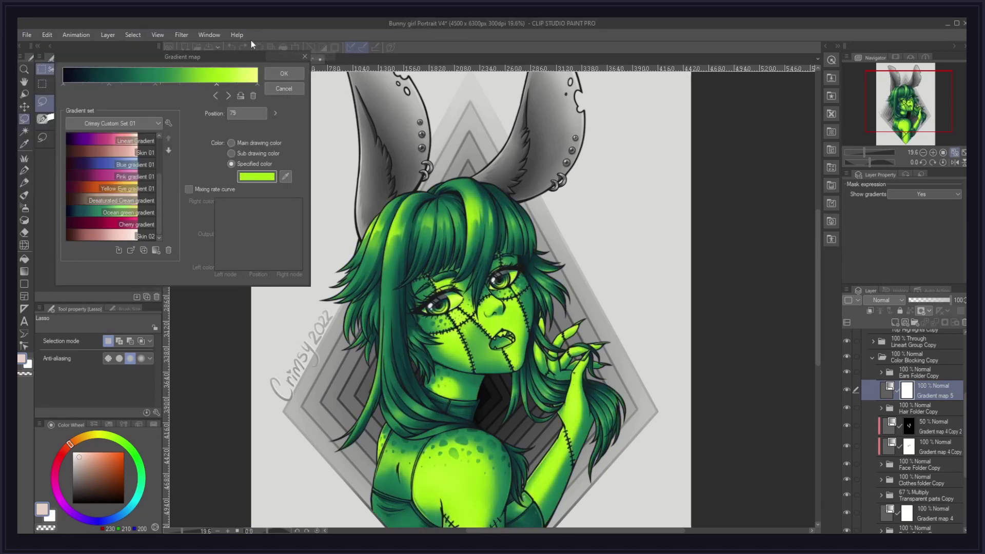
{"action": "left_click", "coordinate": [254, 181]}
{"action": "left_click", "coordinate": [103, 154]}
{"action": "left_click", "coordinate": [263, 43]}
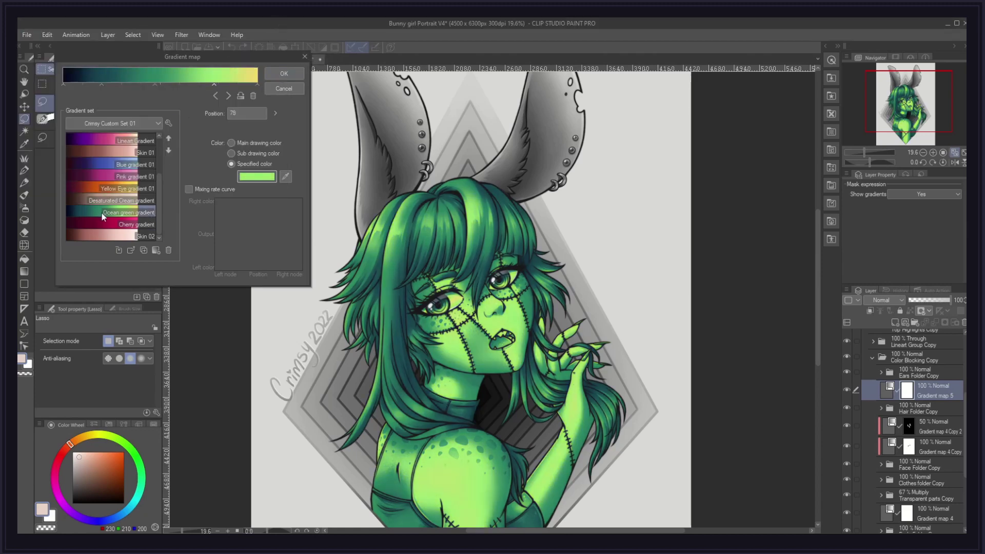
{"action": "key", "text": "Return"}
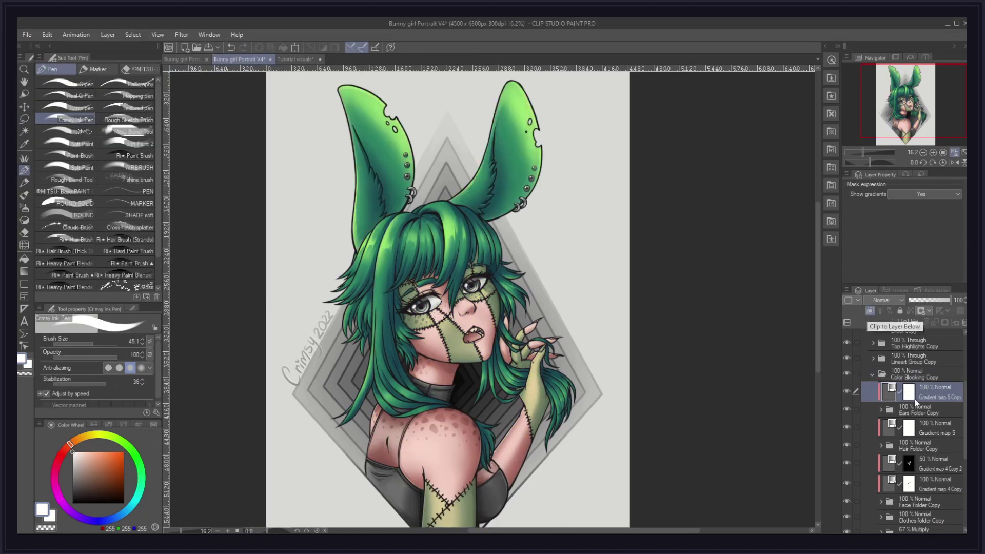
Step: Duplicate the green gradient map and apply the Skin 02 preset to turn the ears pink
{"action": "key", "text": "ctrl+c"}
{"action": "key", "text": "ctrl+v"}
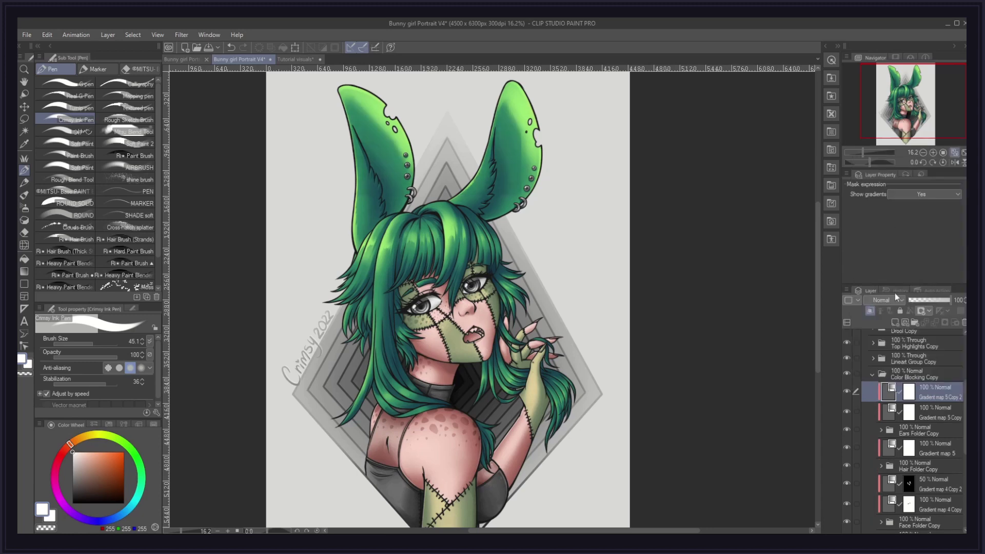
{"action": "double_click", "coordinate": [908, 392]}
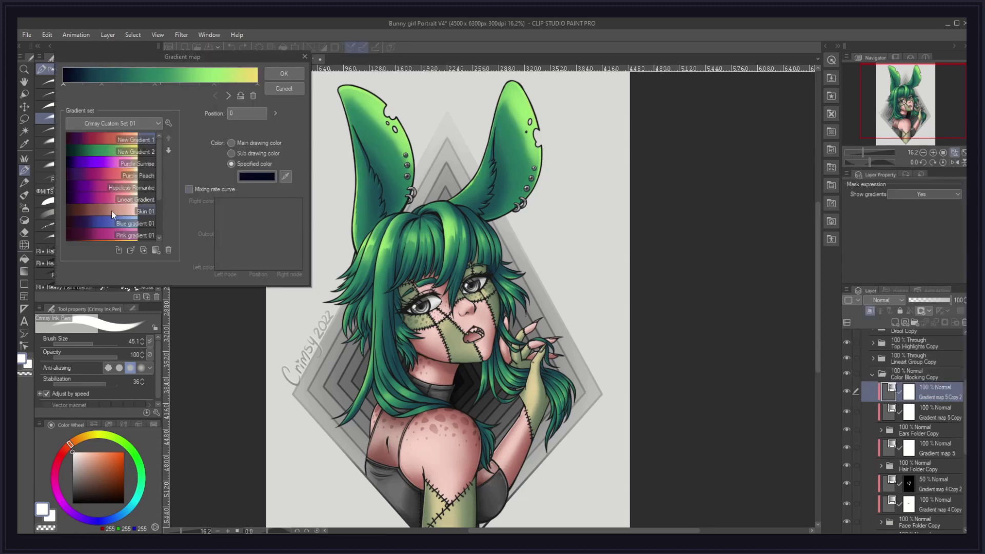
{"action": "scroll", "coordinate": [112, 211], "scroll_direction": "down", "scroll_amount": 3}
{"action": "left_click", "coordinate": [108, 238]}
{"action": "left_click", "coordinate": [284, 73]}
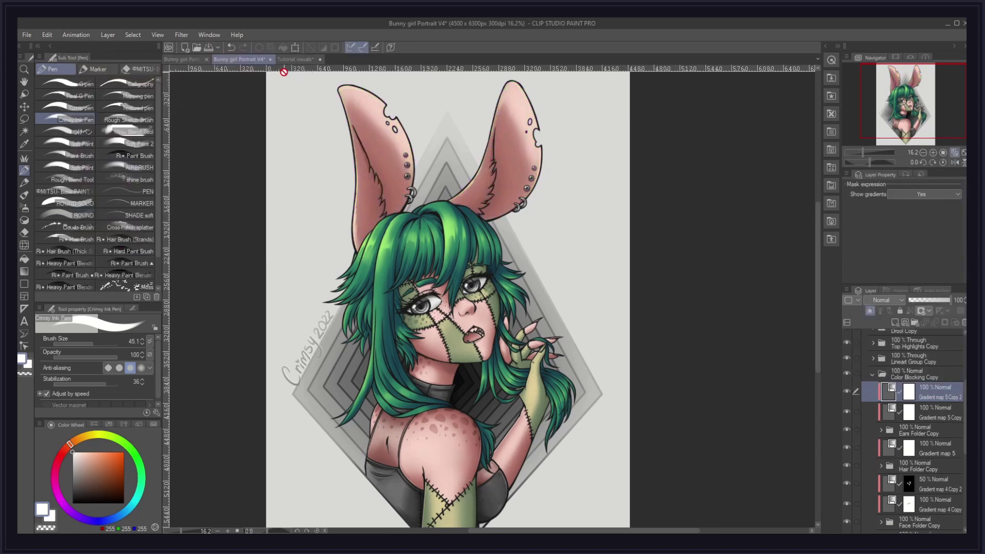
Step: Lasso the left ear's inner fur, then select the Piercings Copy folder
{"action": "key", "text": "m"}
{"action": "scroll", "coordinate": [367, 93], "scroll_direction": "up", "scroll_amount": 5}
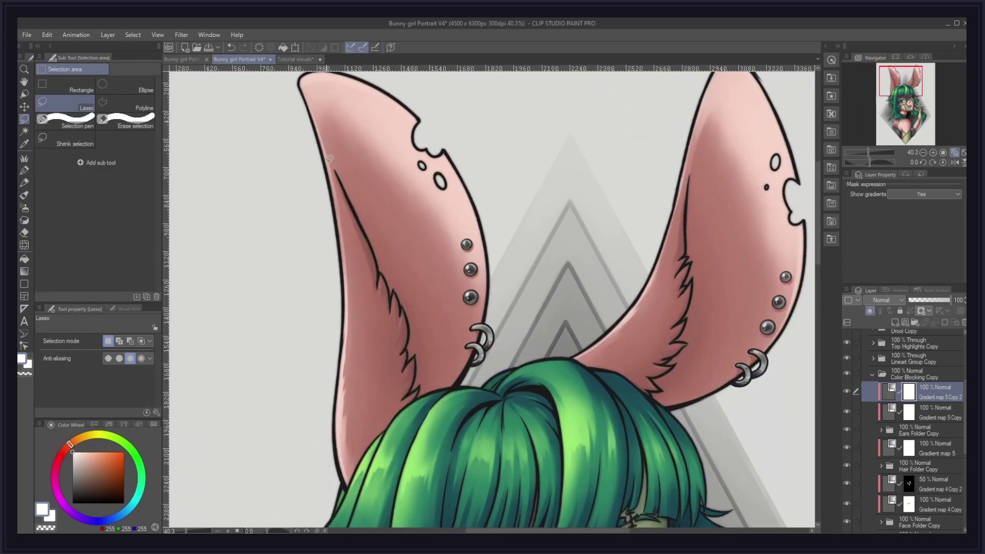
{"action": "mouse_move", "coordinate": [315, 129]}
{"action": "left_mouse_down"}
{"action": "mouse_move", "coordinate": [411, 320]}
{"action": "mouse_move", "coordinate": [413, 364]}
{"action": "mouse_move", "coordinate": [372, 485]}
{"action": "mouse_move", "coordinate": [315, 138]}
{"action": "left_mouse_up"}
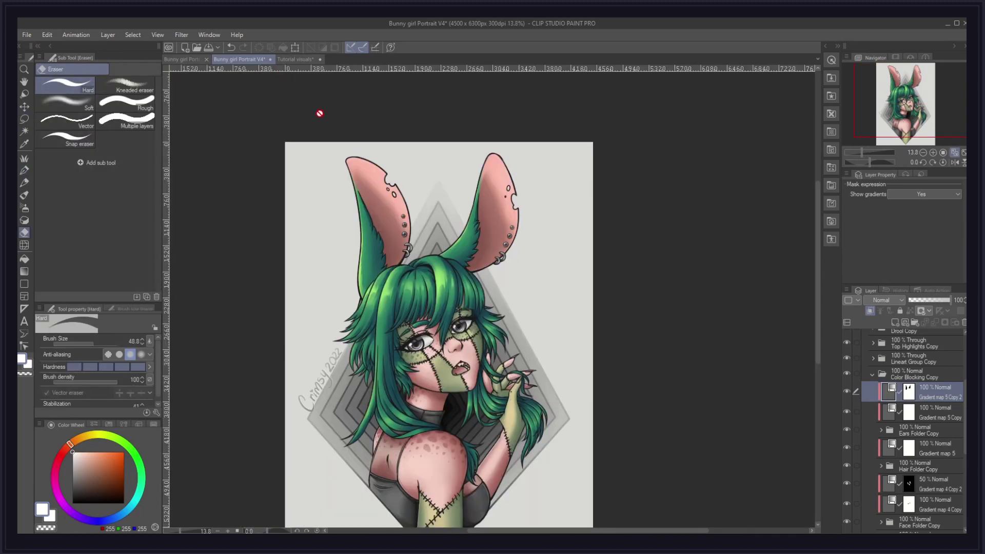
{"action": "scroll", "coordinate": [441, 218], "scroll_direction": "up", "scroll_amount": 2}
{"action": "scroll", "coordinate": [441, 218], "scroll_direction": "up", "scroll_amount": 3}
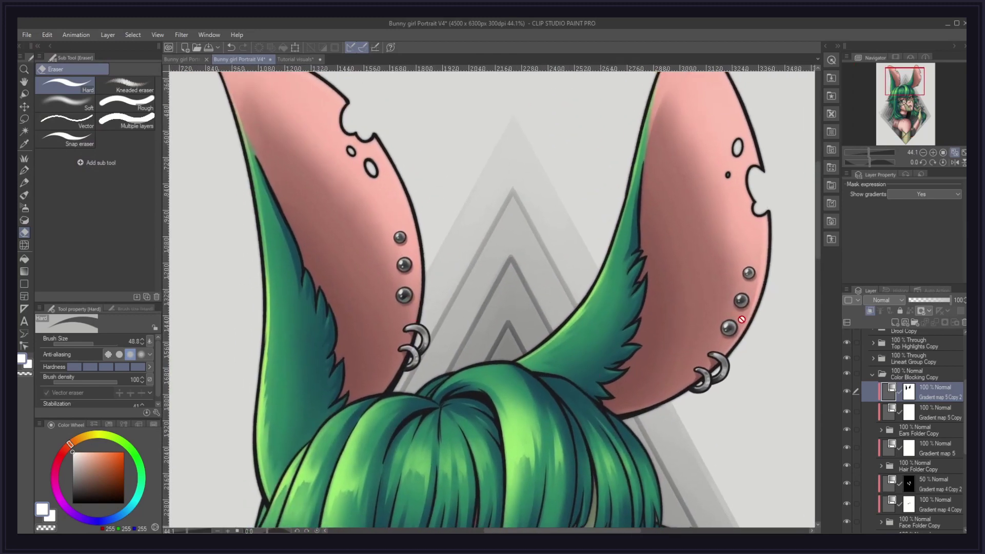
{"action": "scroll", "coordinate": [929, 366], "scroll_direction": "up", "scroll_amount": 3}
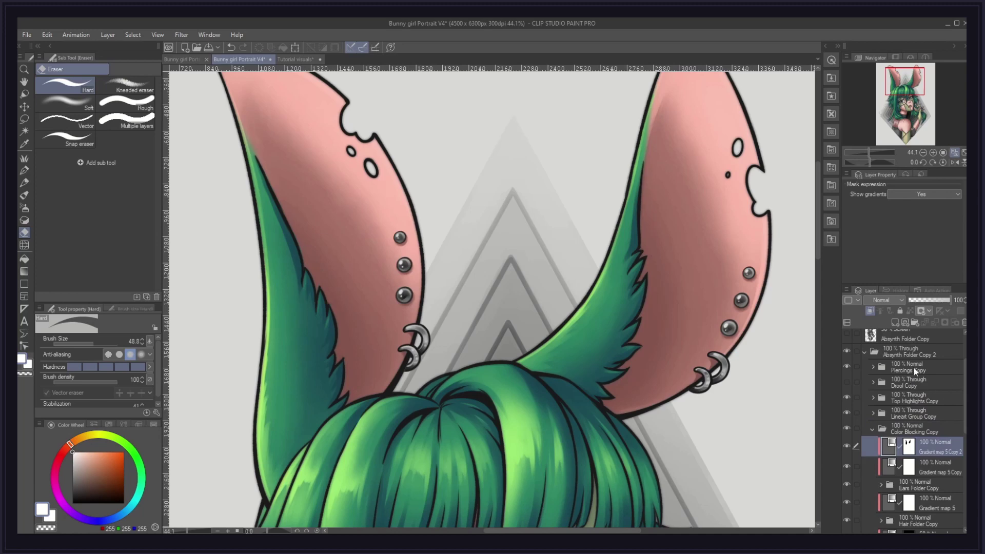
{"action": "left_click", "coordinate": [933, 369]}
Step: Add a Gradient map correction layer using gradient 6 from the other custom gradient set
{"action": "right_click", "coordinate": [935, 365]}
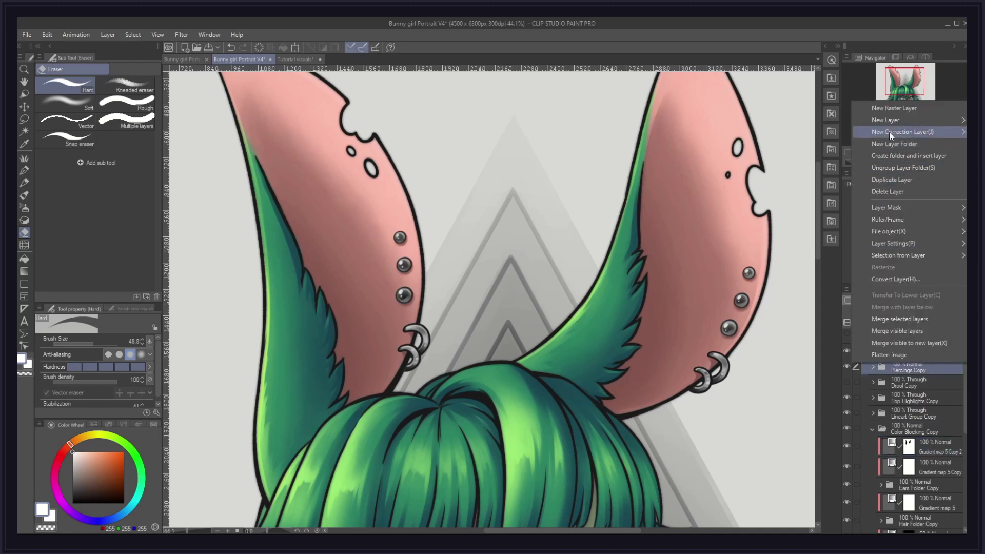
{"action": "mouse_move", "coordinate": [888, 132]}
{"action": "left_click", "coordinate": [798, 232]}
{"action": "left_click", "coordinate": [114, 123]}
{"action": "left_click", "coordinate": [81, 201]}
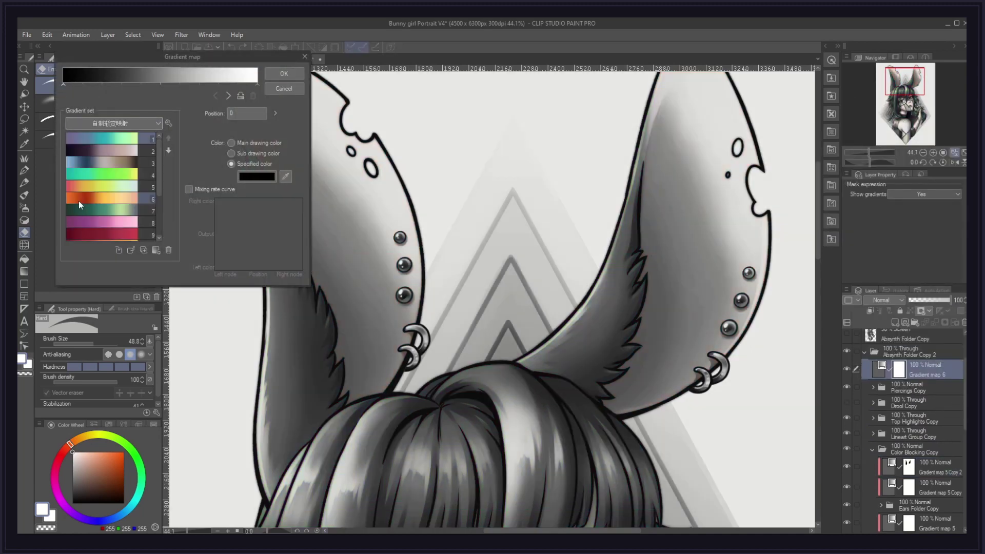
{"action": "left_click_drag", "start_coordinate": [159, 147], "coordinate": [159, 196]}
{"action": "left_click", "coordinate": [95, 196]}
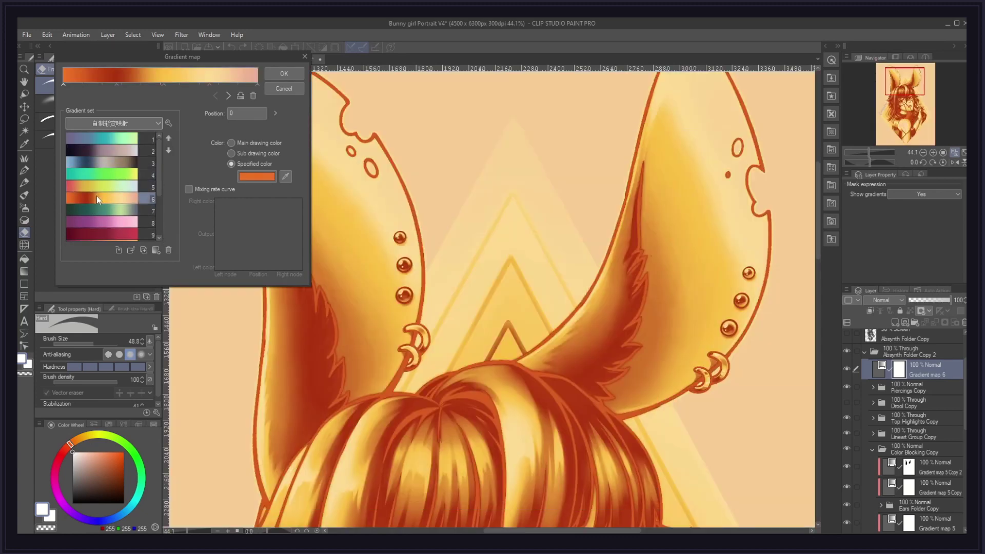
{"action": "left_click", "coordinate": [284, 73]}
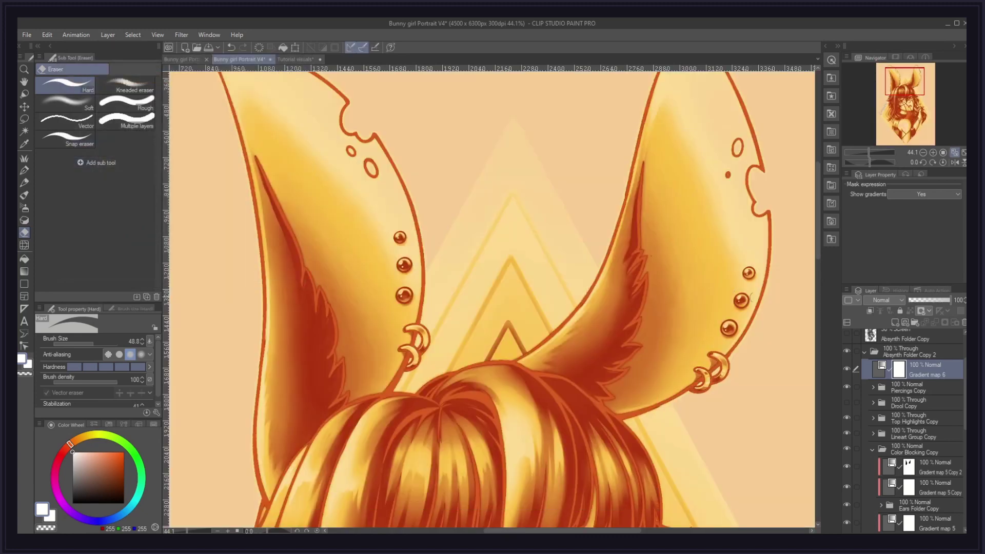
Step: Clip the gradient map to the piercings and set its blend mode to Color
{"action": "left_click", "coordinate": [871, 312]}
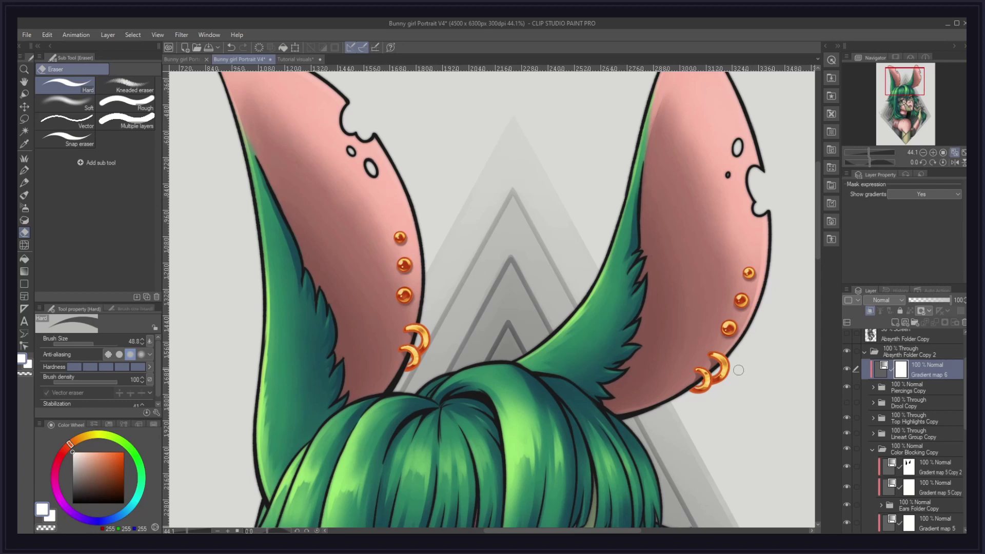
{"action": "left_click", "coordinate": [894, 300]}
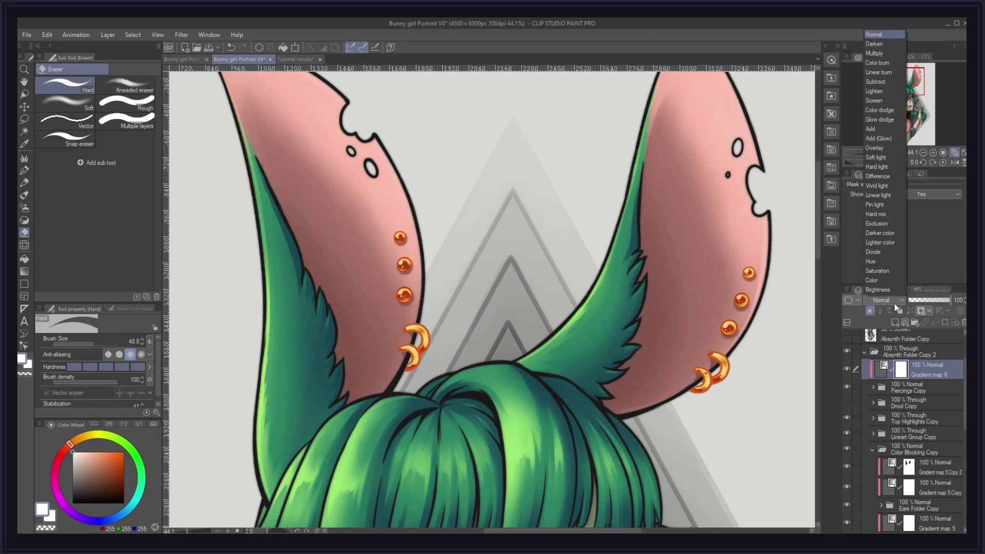
{"action": "left_click", "coordinate": [880, 282]}
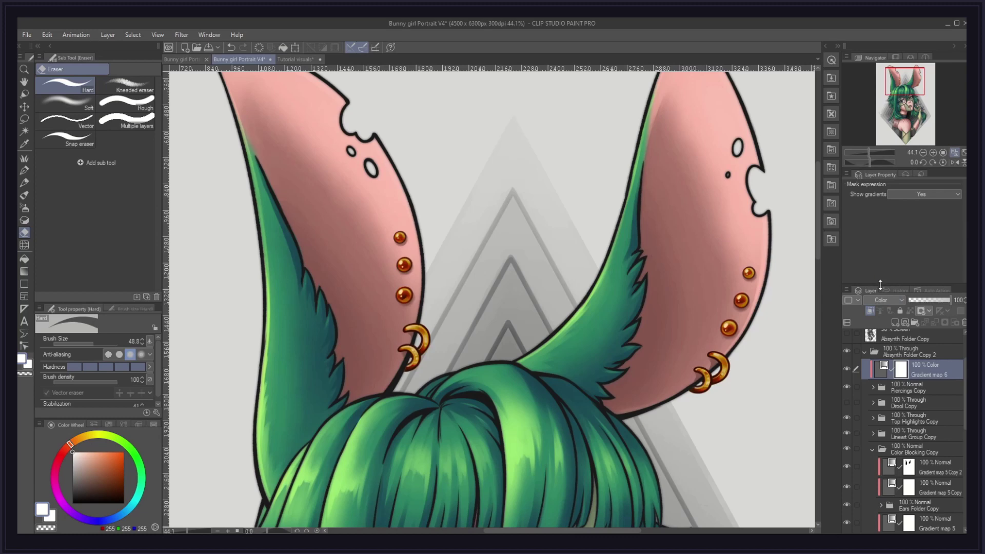
{"action": "scroll", "coordinate": [444, 308], "scroll_direction": "up", "scroll_amount": 3}
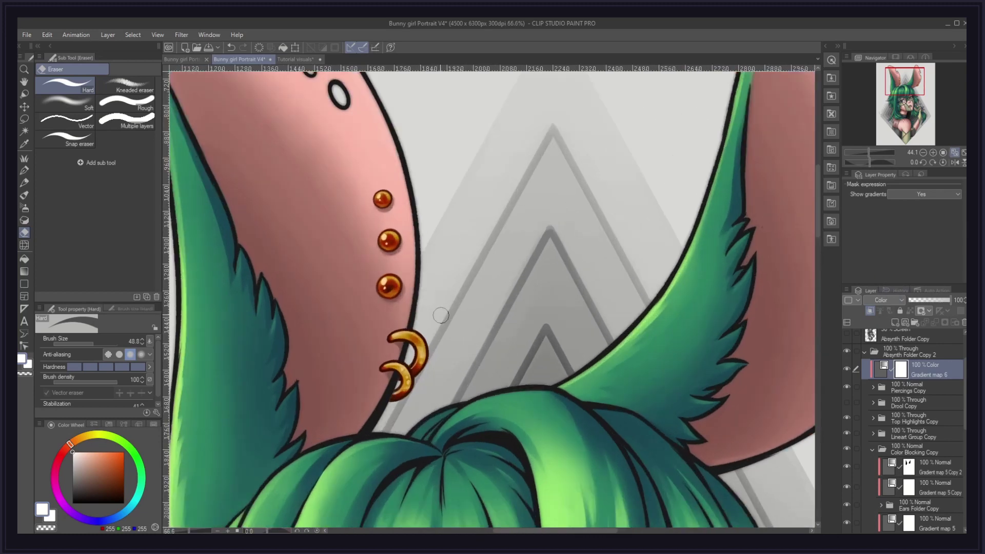
{"action": "scroll", "coordinate": [434, 319], "scroll_direction": "down", "scroll_amount": 3}
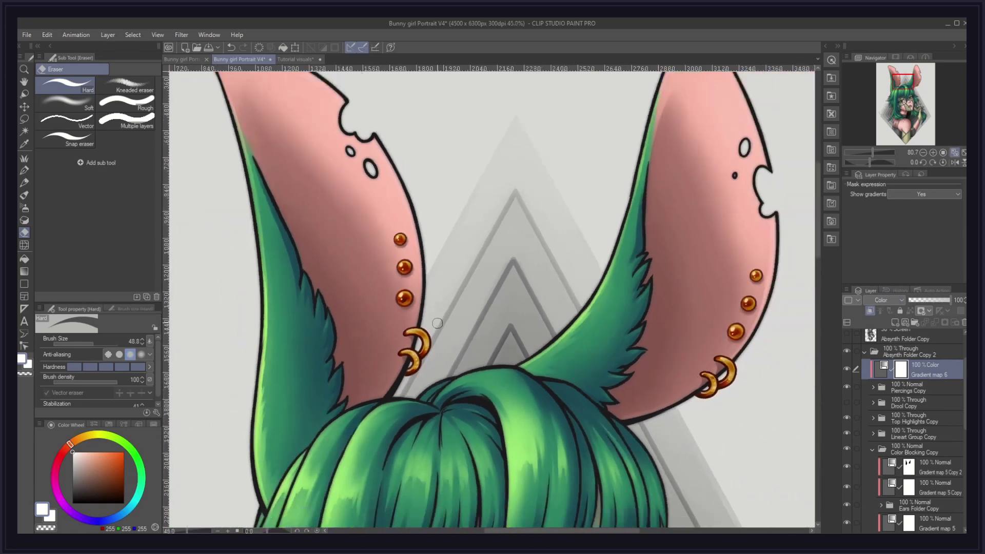
{"action": "scroll", "coordinate": [662, 342], "scroll_direction": "up", "scroll_amount": 3}
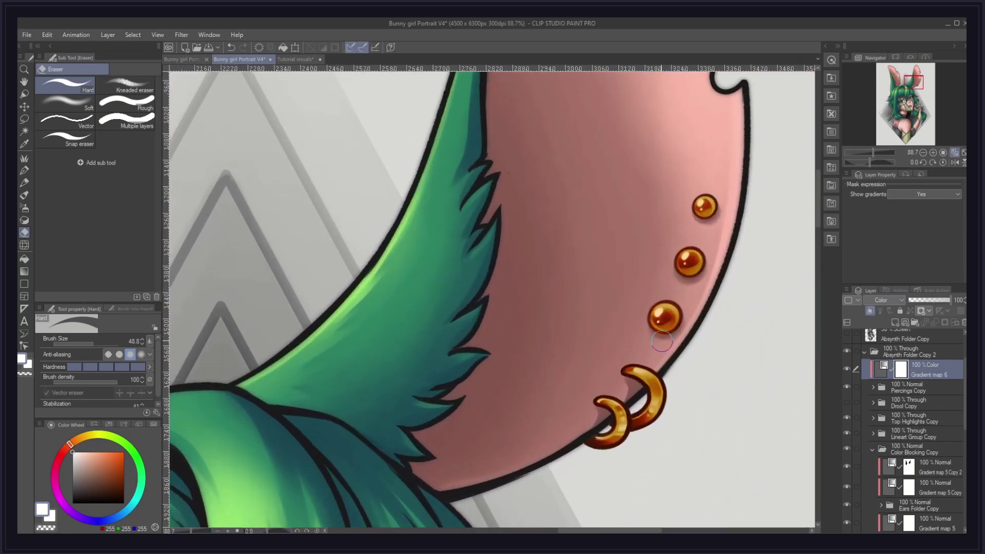
{"action": "scroll", "coordinate": [661, 342], "scroll_direction": "down", "scroll_amount": 6}
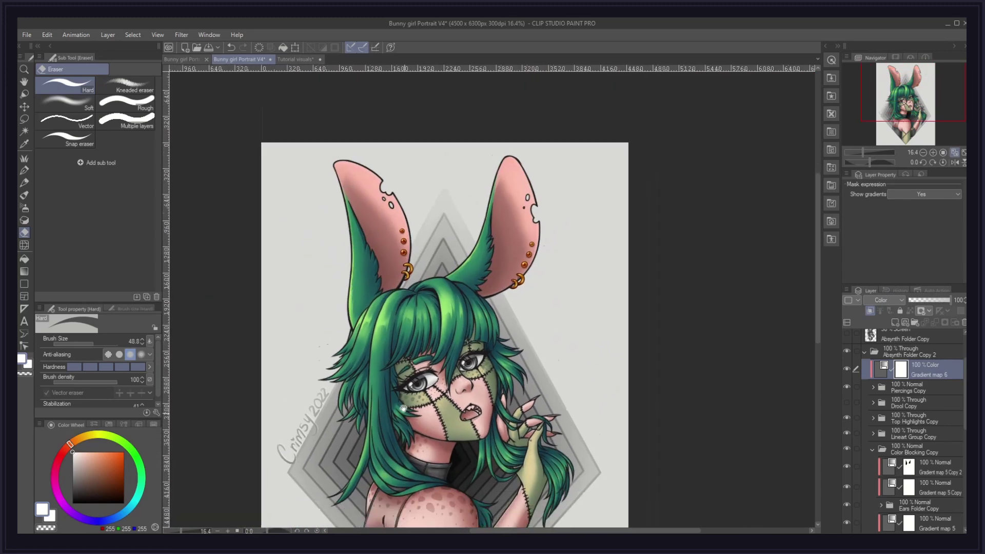
Step: Move the eye gradient's purple node to position 28 and confirm the map
{"action": "left_click_drag", "start_coordinate": [404, 408], "coordinate": [424, 352]}
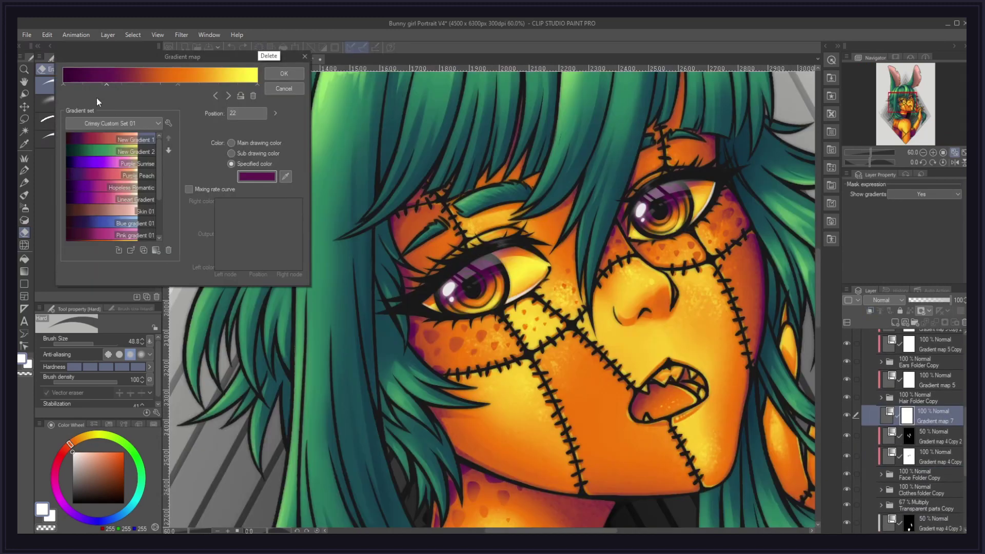
{"action": "left_click", "coordinate": [256, 176]}
{"action": "left_click", "coordinate": [262, 42]}
{"action": "left_click_drag", "start_coordinate": [106, 84], "coordinate": [117, 90]}
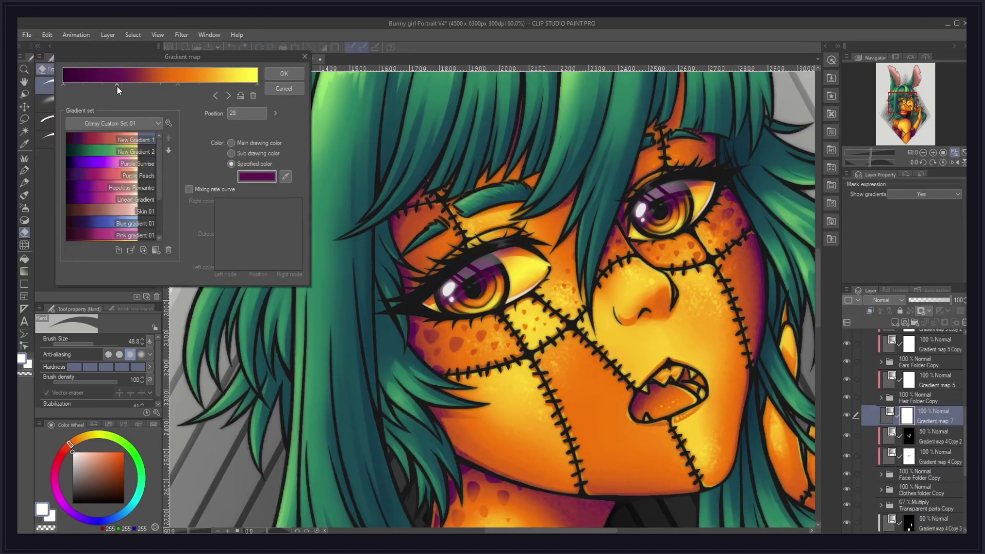
{"action": "key", "text": "Return"}
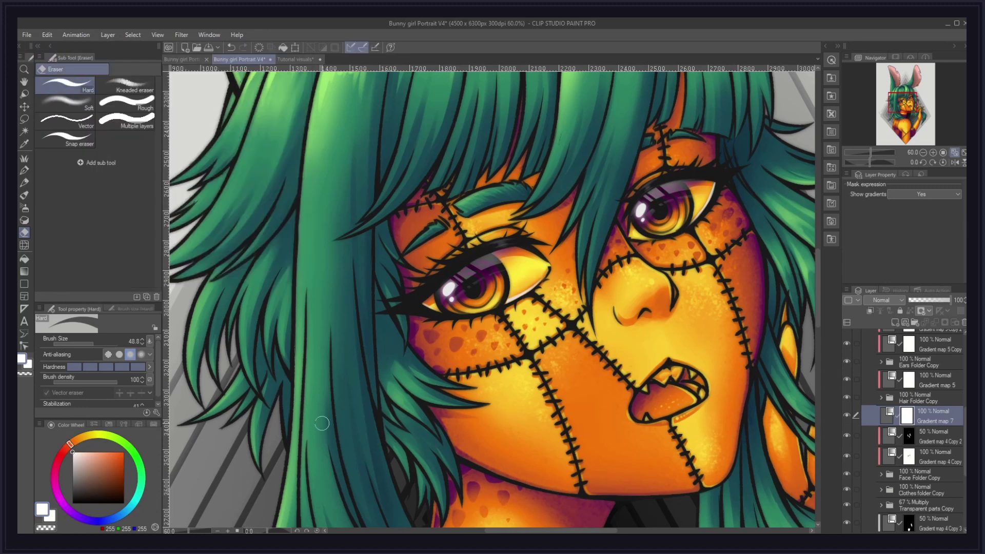
Step: Clear the eye map's mask and reveal the orange tint only inside both lassoed eyes
{"action": "key", "text": "ctrl+a"}
{"action": "key", "text": "Delete"}
{"action": "key", "text": "ctrl+d"}
{"action": "key", "text": "m"}
{"action": "mouse_move", "coordinate": [440, 285]}
{"action": "left_mouse_down"}
{"action": "mouse_move", "coordinate": [467, 314]}
{"action": "mouse_move", "coordinate": [504, 299]}
{"action": "mouse_move", "coordinate": [509, 270]}
{"action": "mouse_move", "coordinate": [450, 269]}
{"action": "left_mouse_up"}
{"action": "mouse_move", "coordinate": [648, 197]}
{"action": "left_mouse_down"}
{"action": "mouse_move", "coordinate": [642, 227]}
{"action": "mouse_move", "coordinate": [681, 229]}
{"action": "mouse_move", "coordinate": [694, 206]}
{"action": "mouse_move", "coordinate": [661, 179]}
{"action": "left_mouse_up"}
{"action": "key", "text": "alt+BackSpace"}
{"action": "key", "text": "ctrl+d"}
Step: Duplicate the eye gradient map layer and paint the orange tint over the tongue
{"action": "scroll", "coordinate": [497, 384], "scroll_direction": "down", "scroll_amount": 5}
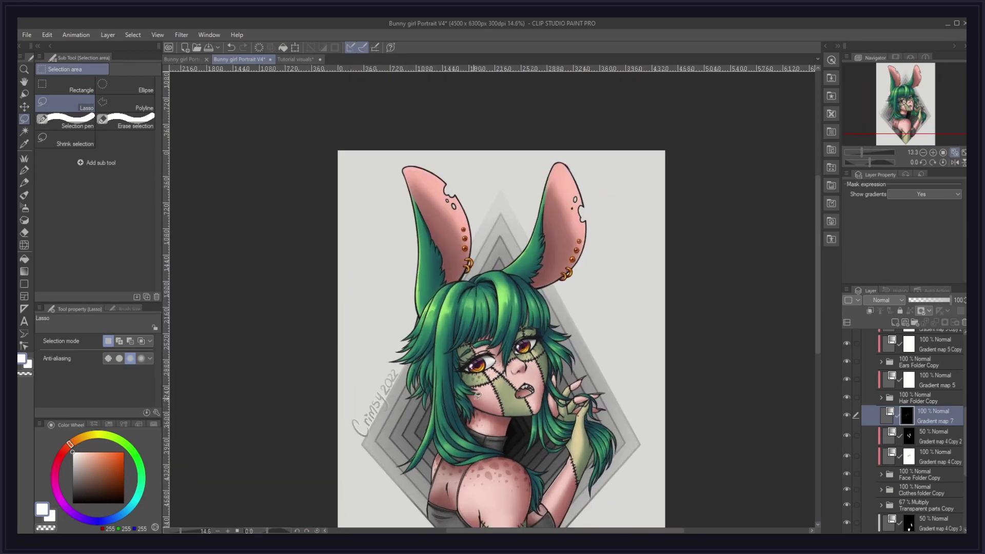
{"action": "scroll", "coordinate": [497, 384], "scroll_direction": "up", "scroll_amount": 3}
{"action": "key", "text": "p"}
{"action": "scroll", "coordinate": [575, 383], "scroll_direction": "up", "scroll_amount": 4}
{"action": "key", "text": "ctrl+j"}
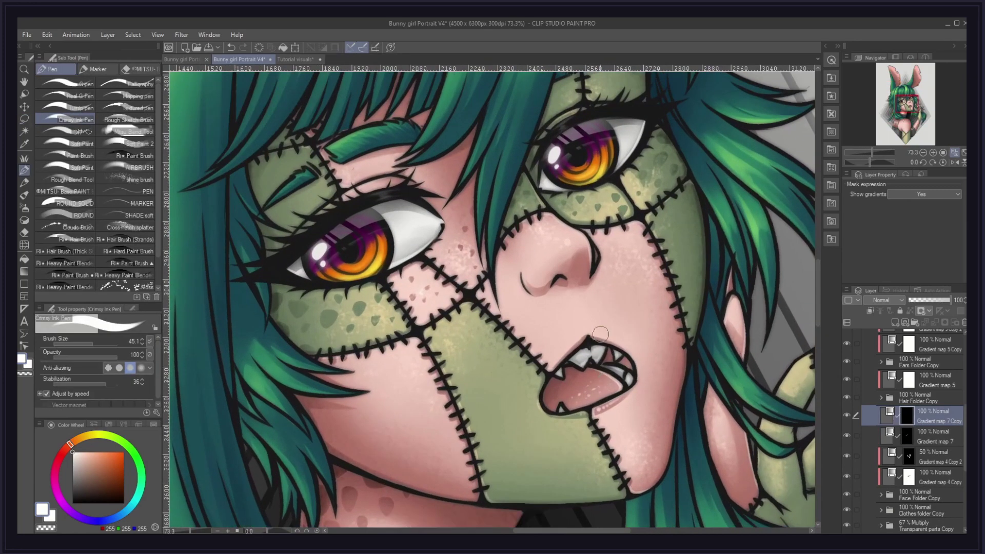
{"action": "mouse_move", "coordinate": [554, 381]}
{"action": "left_mouse_down"}
{"action": "mouse_move", "coordinate": [557, 393]}
{"action": "mouse_move", "coordinate": [570, 367]}
{"action": "mouse_move", "coordinate": [605, 374]}
{"action": "mouse_move", "coordinate": [564, 400]}
{"action": "mouse_move", "coordinate": [608, 389]}
{"action": "left_mouse_up"}
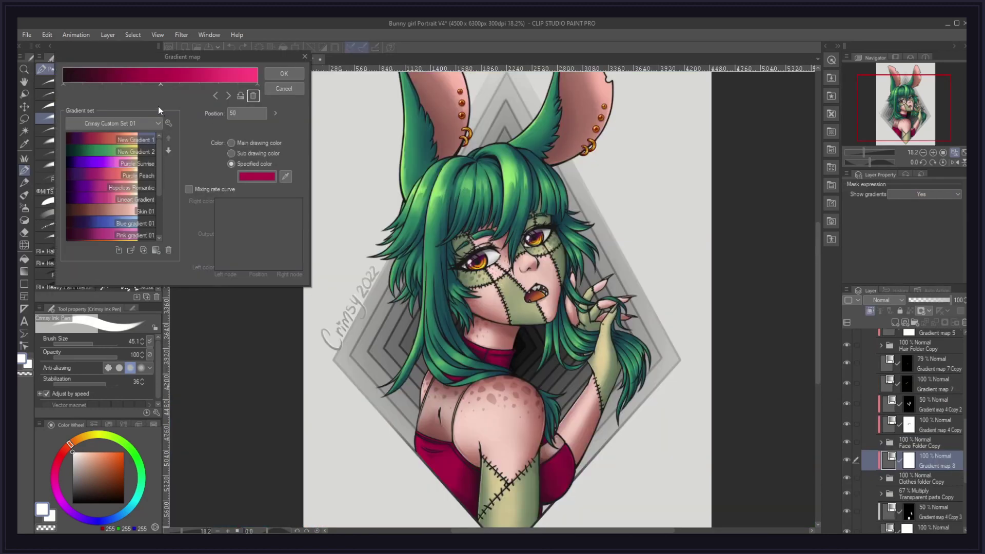
Step: Confirm the magenta gradient map for the top and lower its opacity to 81%
{"action": "left_click", "coordinate": [280, 77]}
{"action": "left_click", "coordinate": [943, 300]}
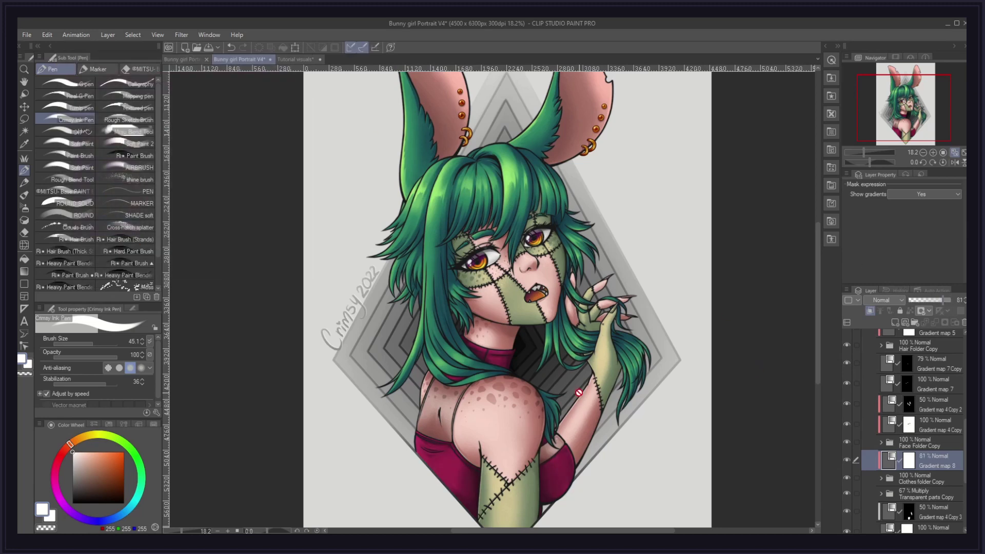
{"action": "right_click", "coordinate": [854, 461]}
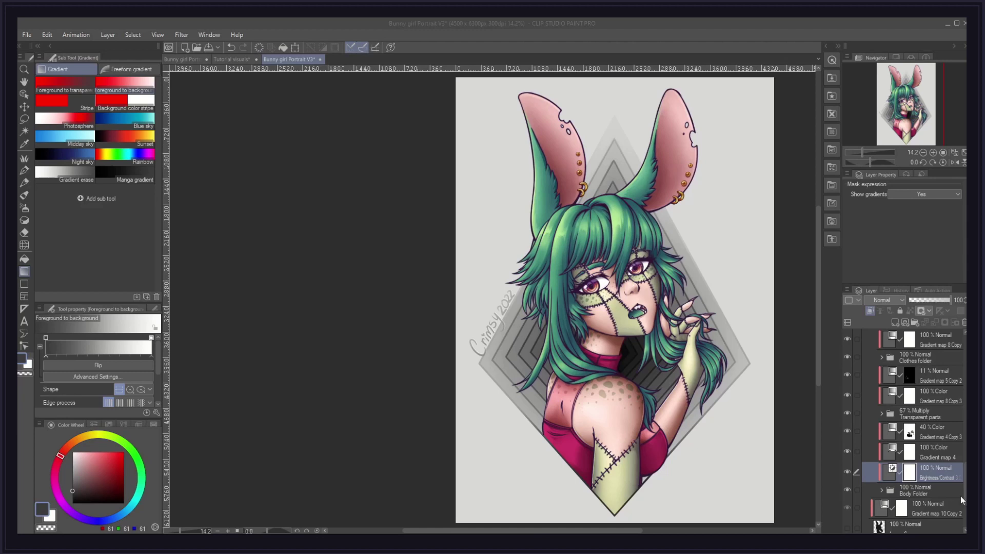
Step: Hide the Absynth Folder character group to reveal the background
{"action": "scroll", "coordinate": [919, 452], "scroll_direction": "up", "scroll_amount": 5}
{"action": "left_click", "coordinate": [866, 454]}
{"action": "left_click", "coordinate": [848, 439]}
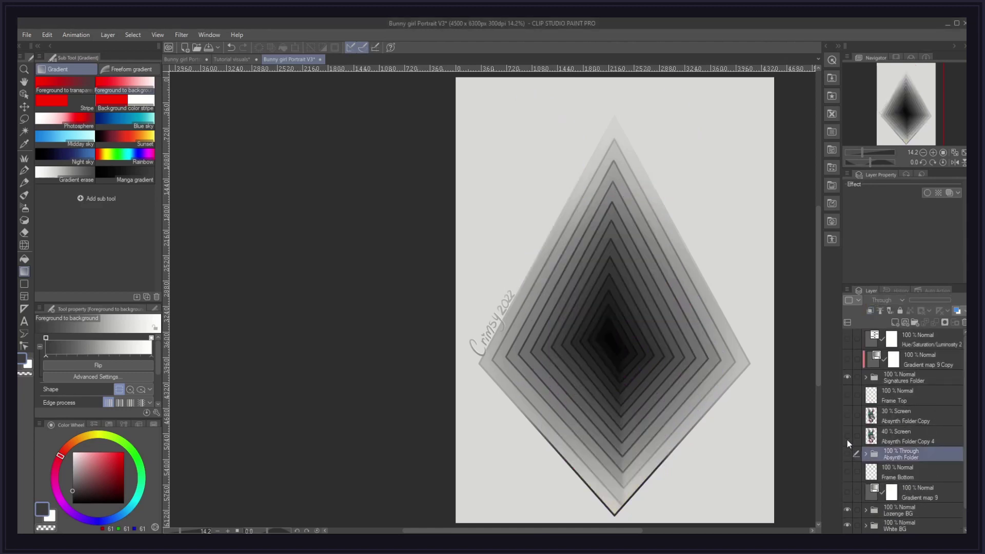
Step: Add a gradient map above Lozenge BG and preview Purple Peach, New Gradient 2 and Hopeless Romantic
{"action": "left_click", "coordinate": [893, 512]}
{"action": "right_click", "coordinate": [893, 512]}
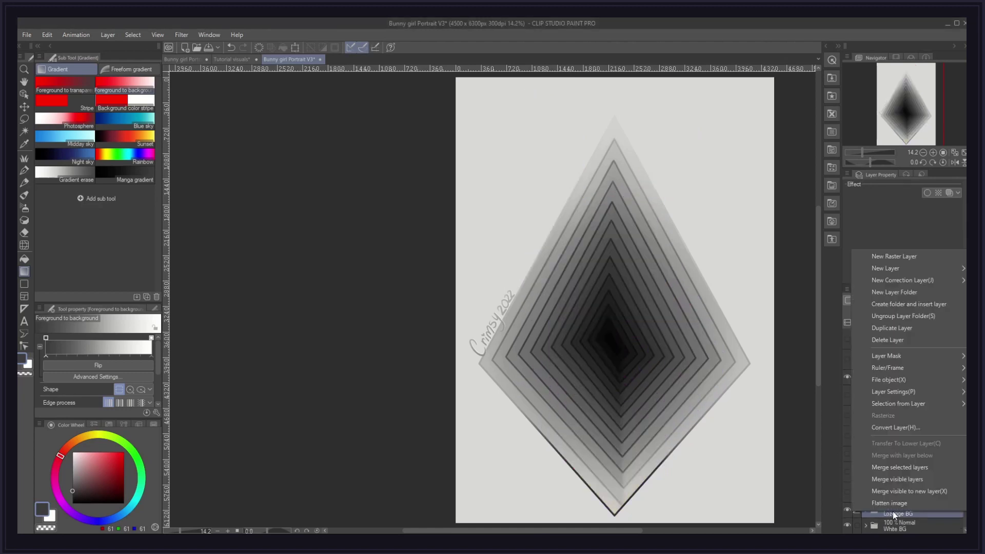
{"action": "mouse_move", "coordinate": [854, 280]}
{"action": "left_click", "coordinate": [801, 378]}
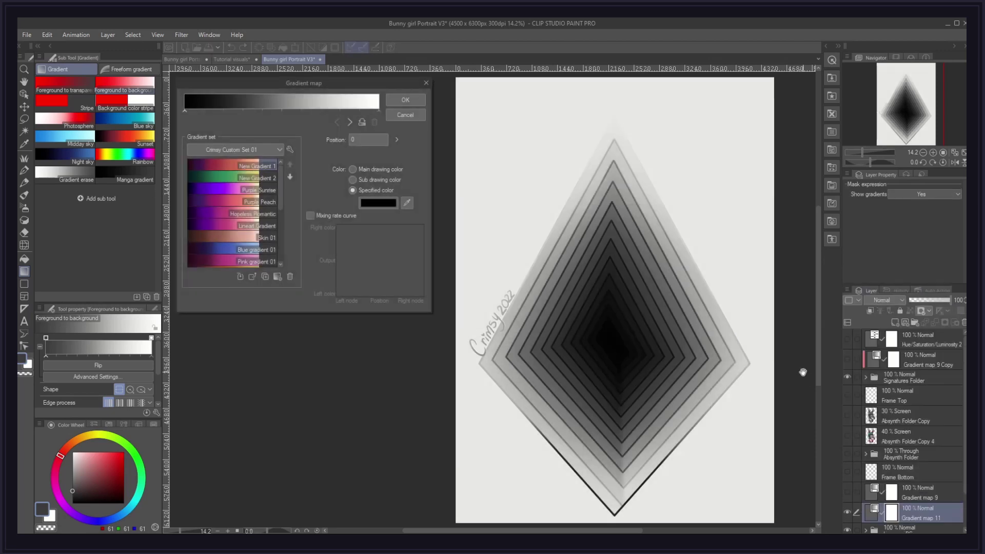
{"action": "left_click", "coordinate": [214, 202]}
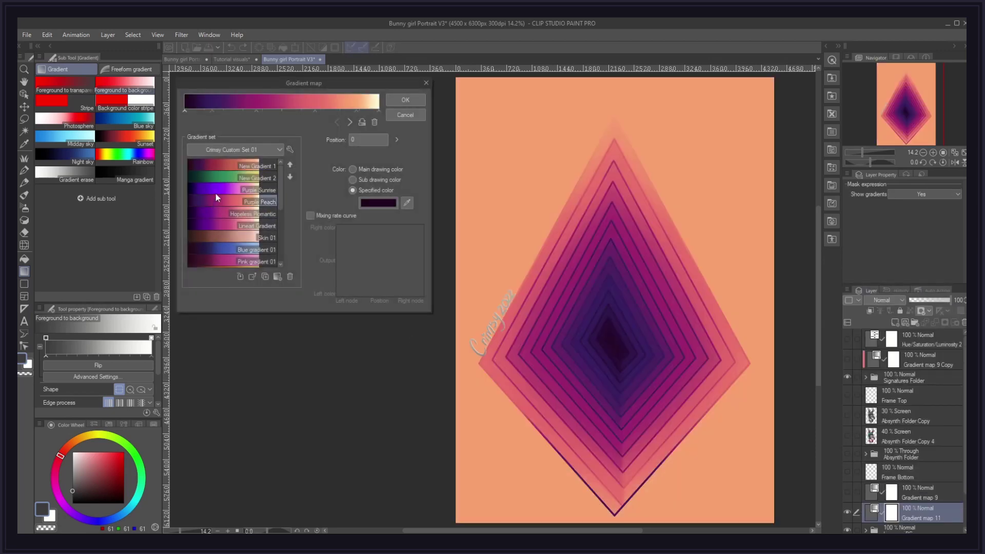
{"action": "left_click", "coordinate": [215, 178]}
{"action": "left_click", "coordinate": [218, 213]}
{"action": "scroll", "coordinate": [224, 251], "scroll_direction": "down", "scroll_amount": 2}
{"action": "scroll", "coordinate": [225, 250], "scroll_direction": "up", "scroll_amount": 2}
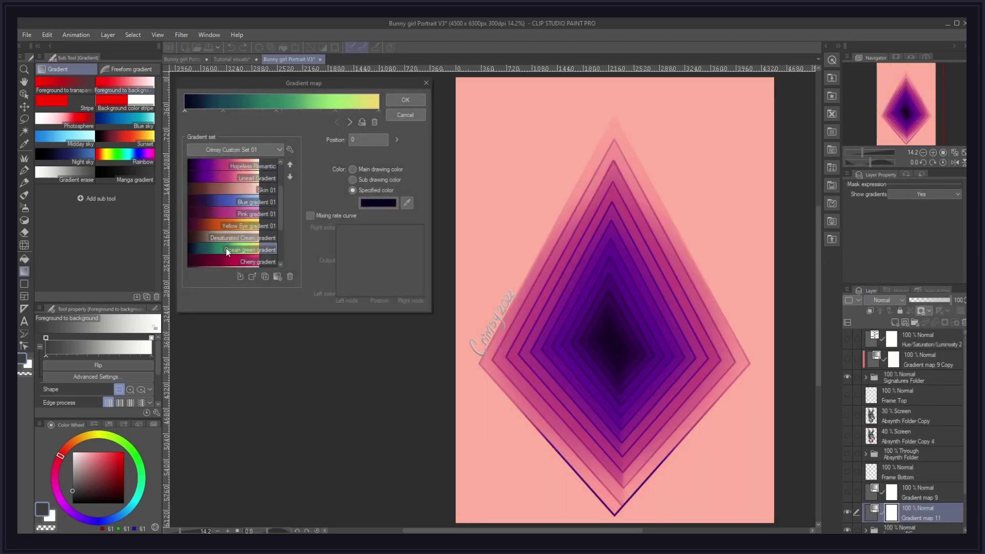
{"action": "left_click", "coordinate": [222, 201]}
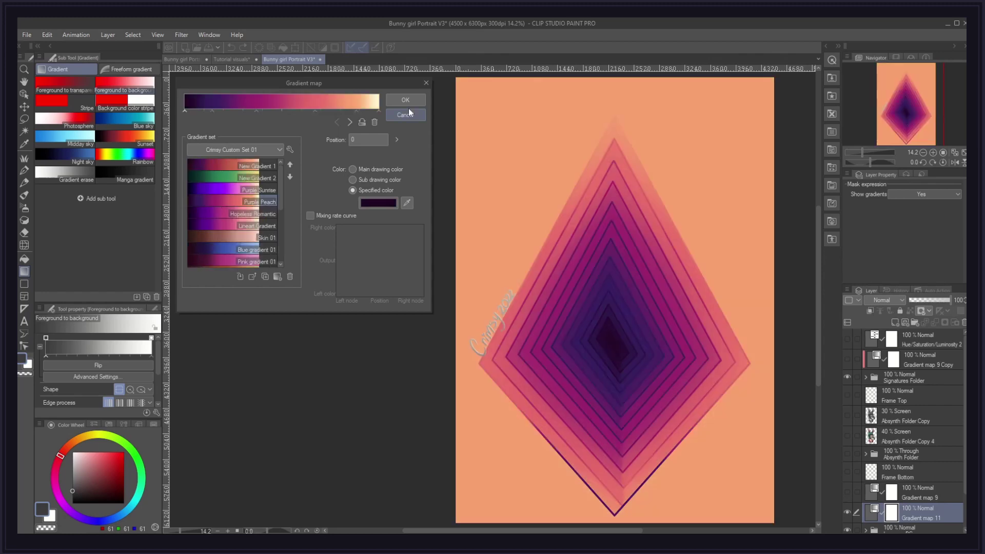